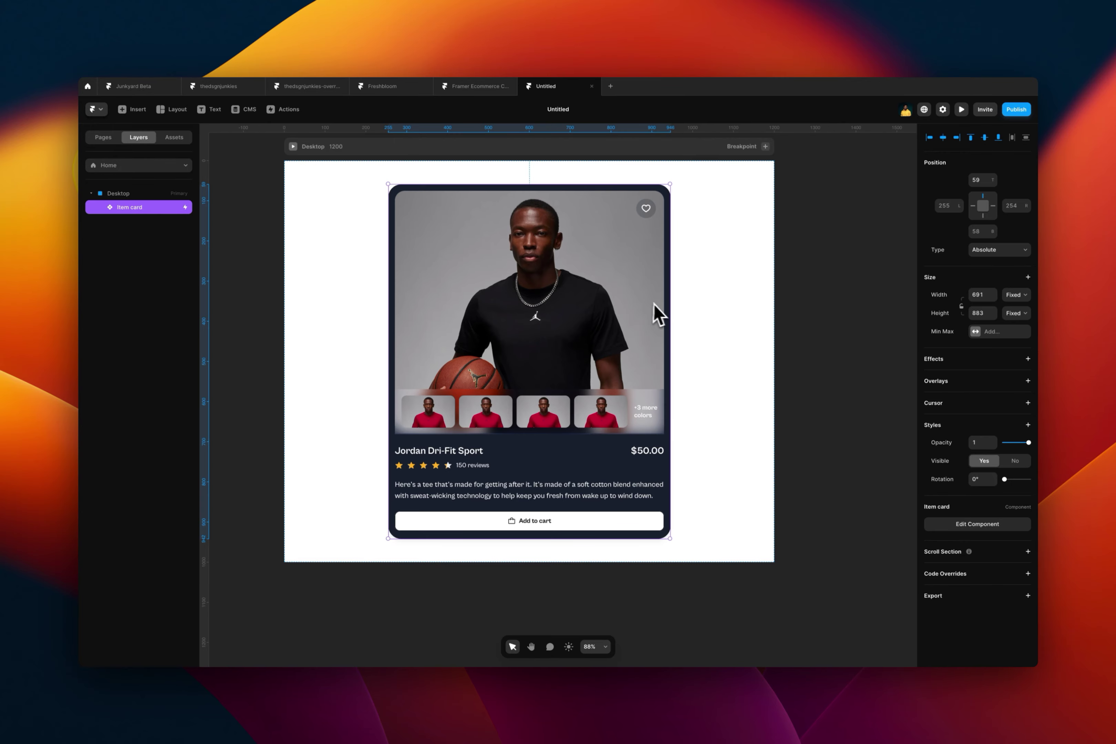
double_click(549, 286)
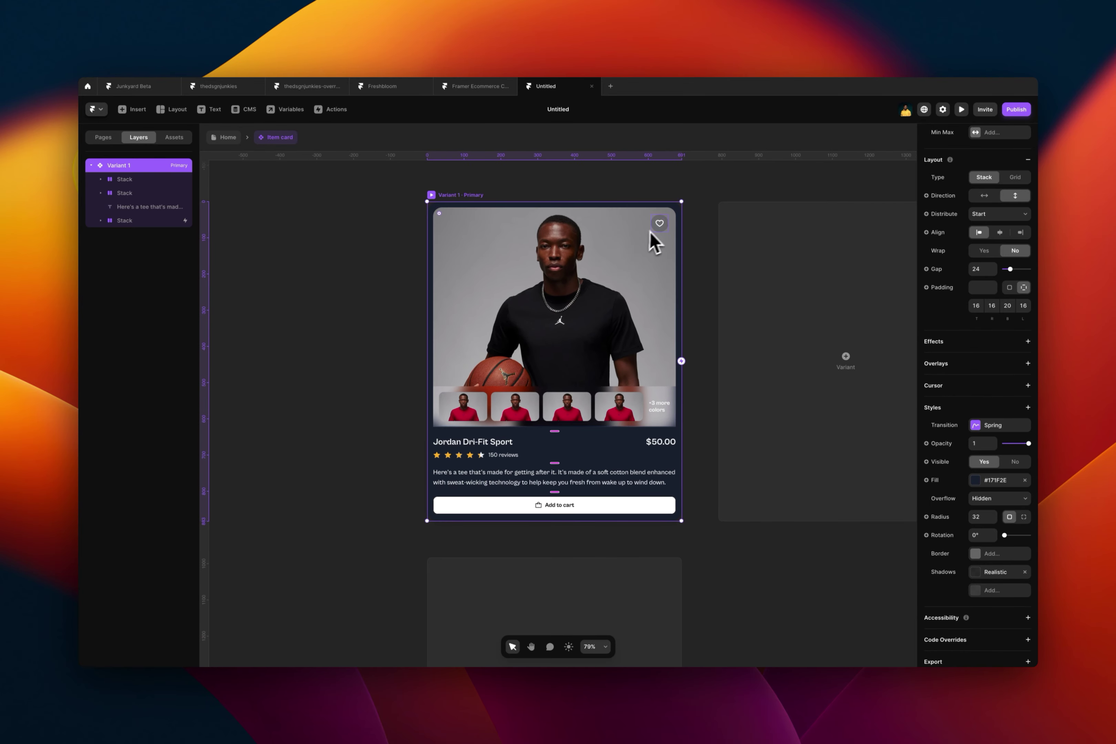
left_click(734, 229)
left_click(659, 223)
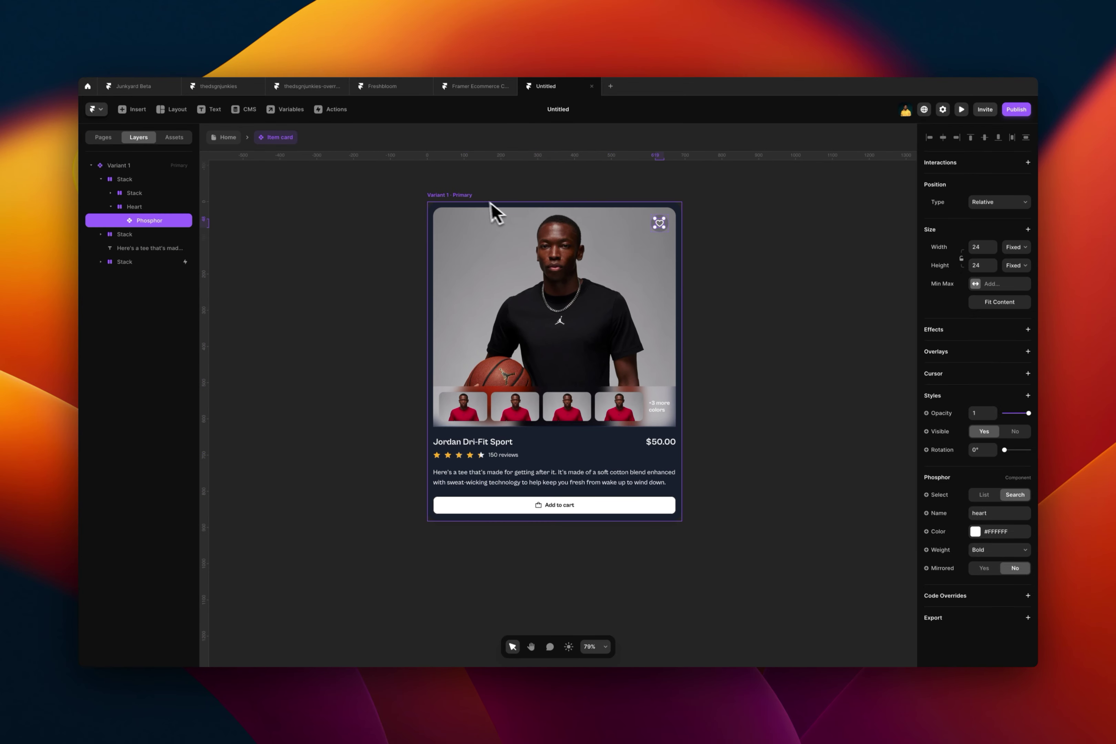
key("Escape")
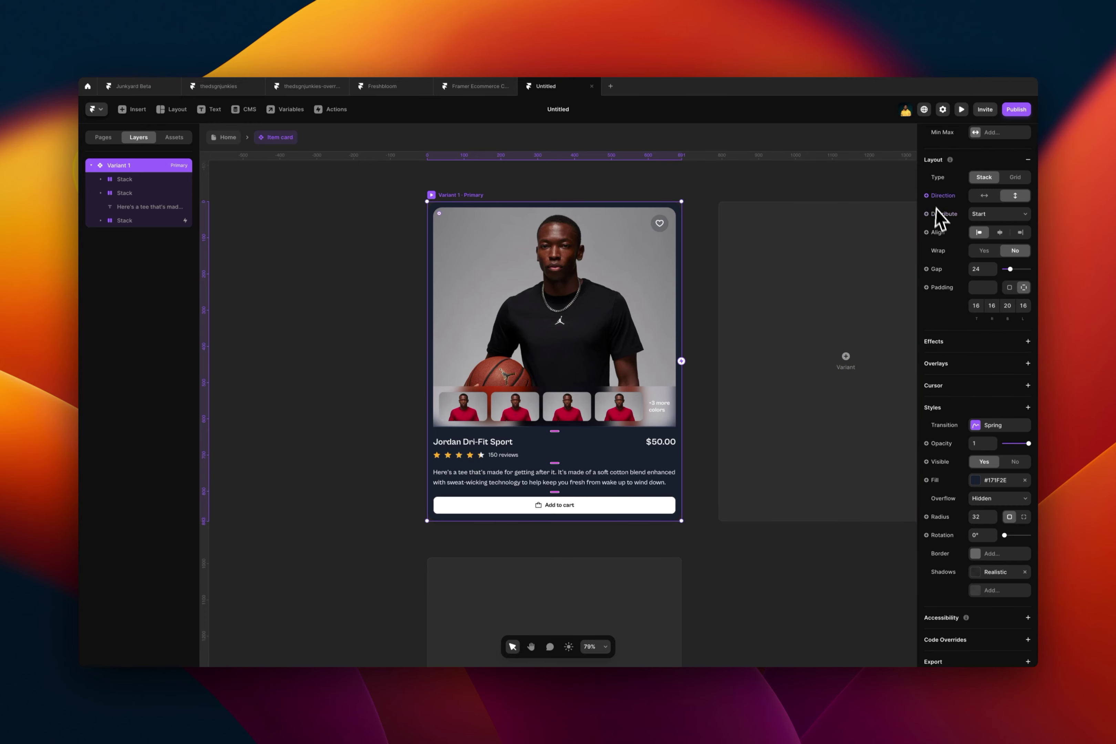
scroll(941, 196, "up", 5)
scroll(938, 194, "down", 3)
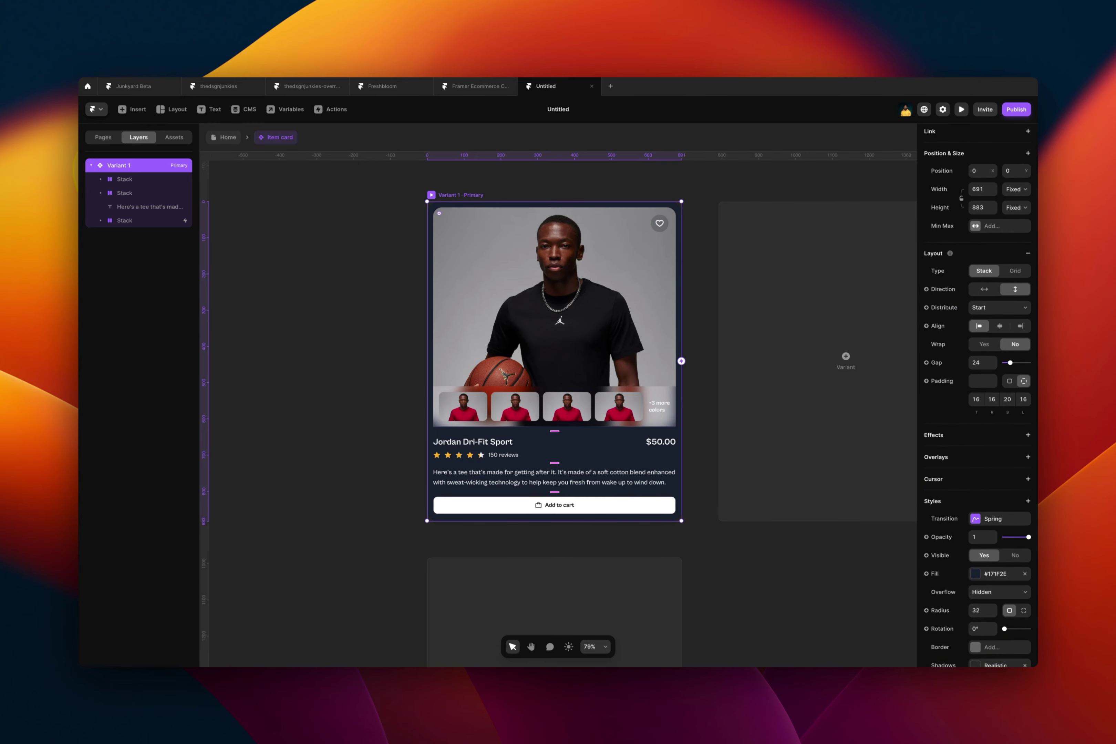
scroll(941, 196, "down", 1)
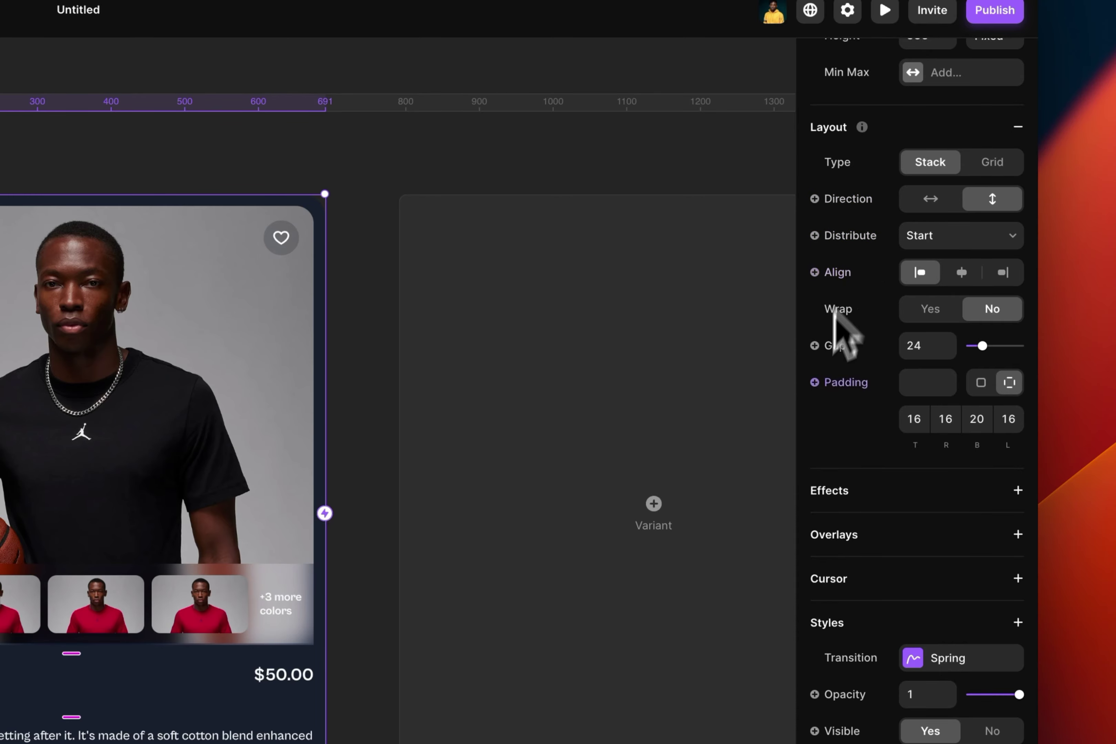
scroll(840, 460, "down", 2)
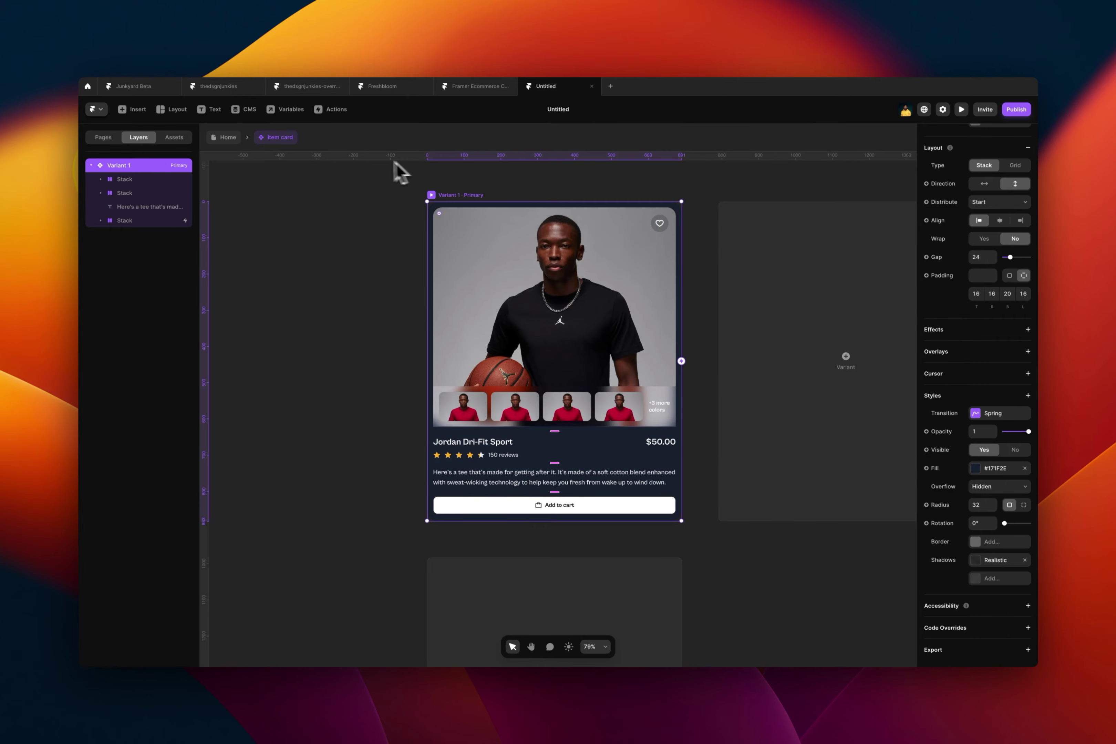
left_click(235, 138)
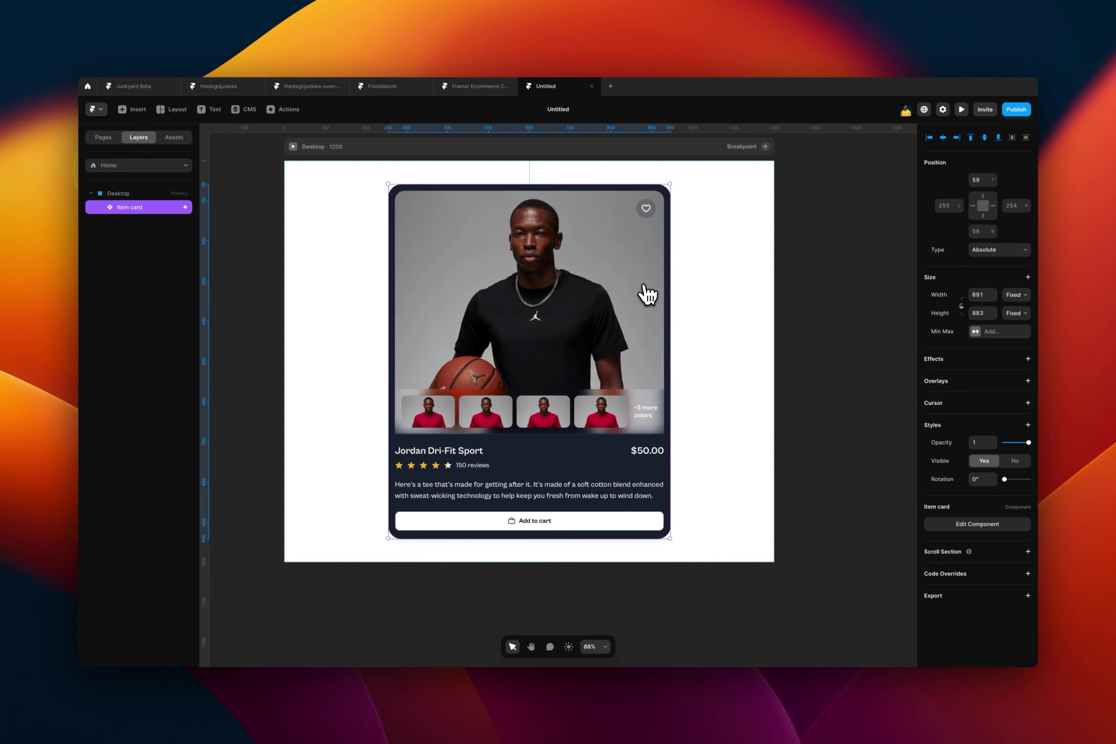
- Give the Desktop frame a horizontal stack layout and widen it to 2311
scroll(519, 257, "down", 5)
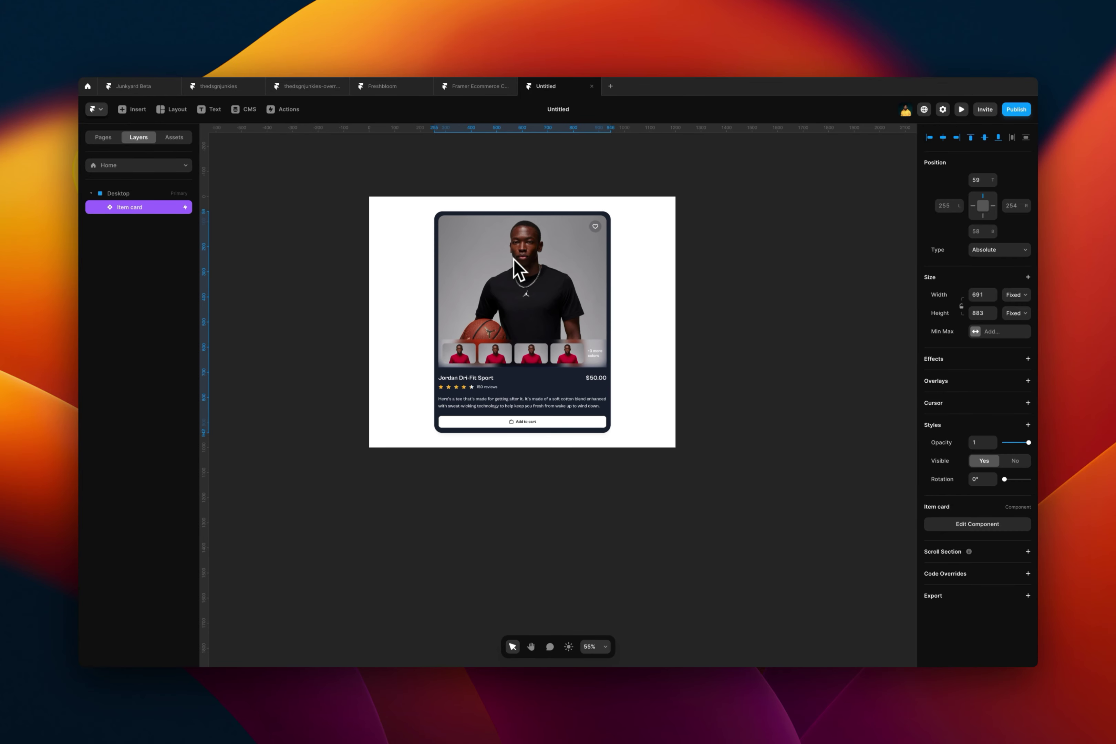
left_click(538, 186)
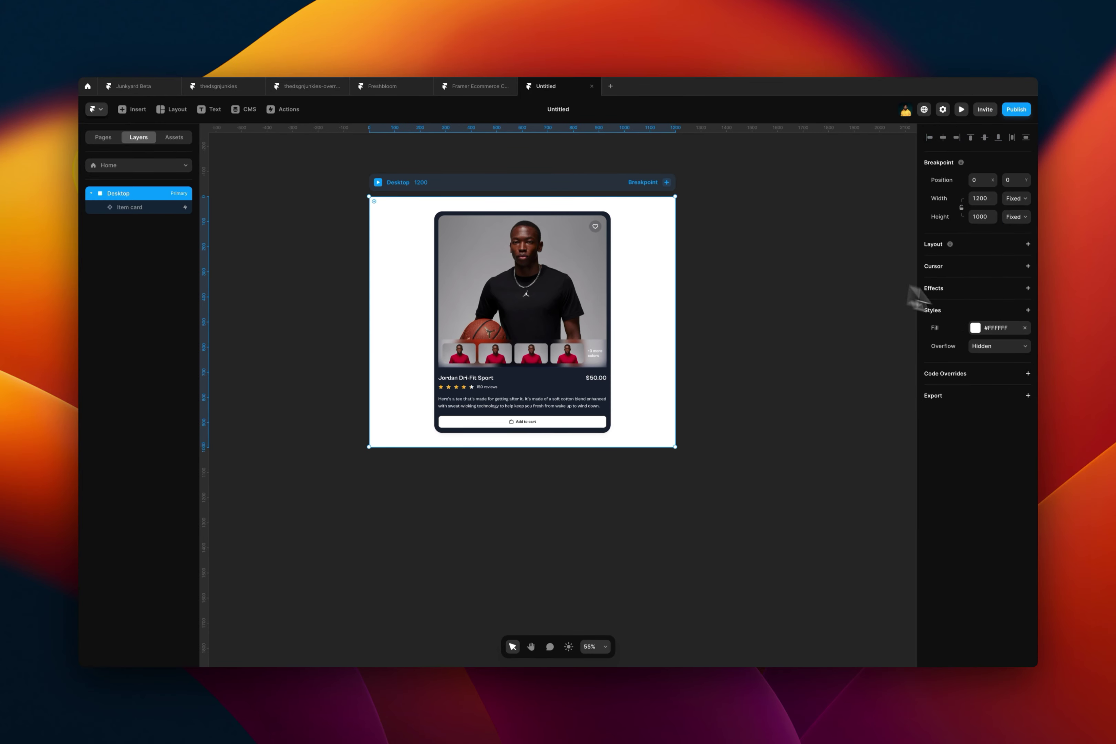
left_click(975, 248)
left_click(983, 280)
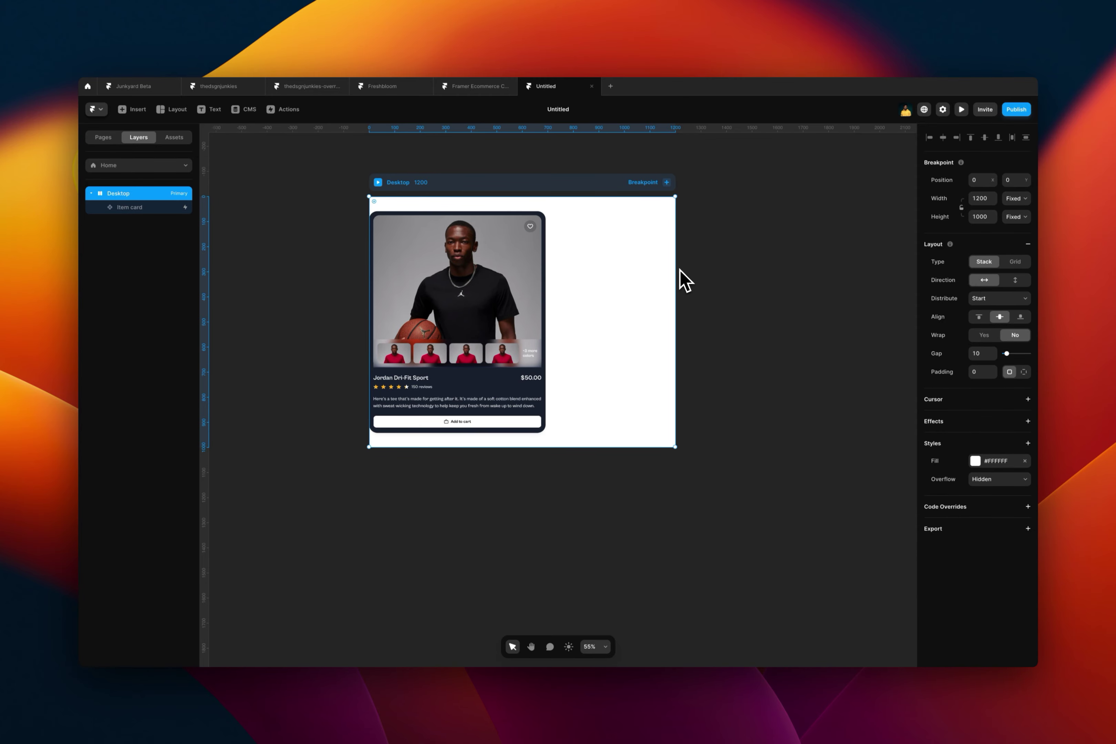
left_click_drag(676, 269, 927, 264)
- Duplicate the Item card with Cmd+D so a second card sits beside the first
left_click(436, 308)
key("super+d")
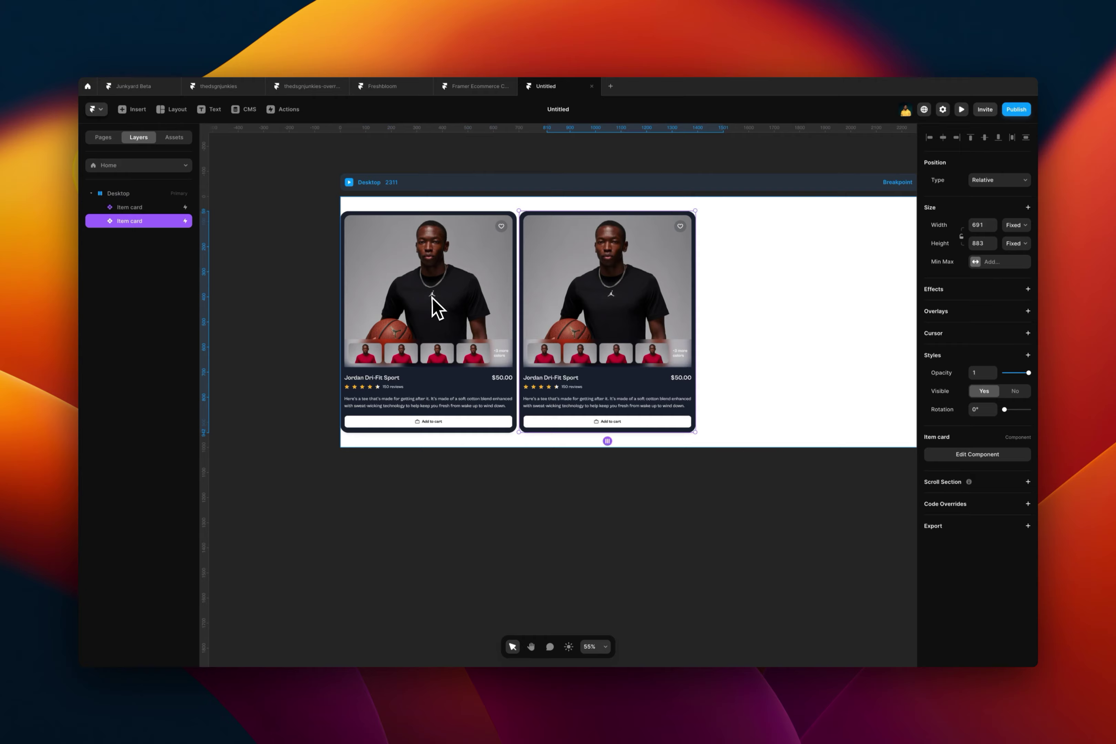
scroll(570, 324, "up", 5)
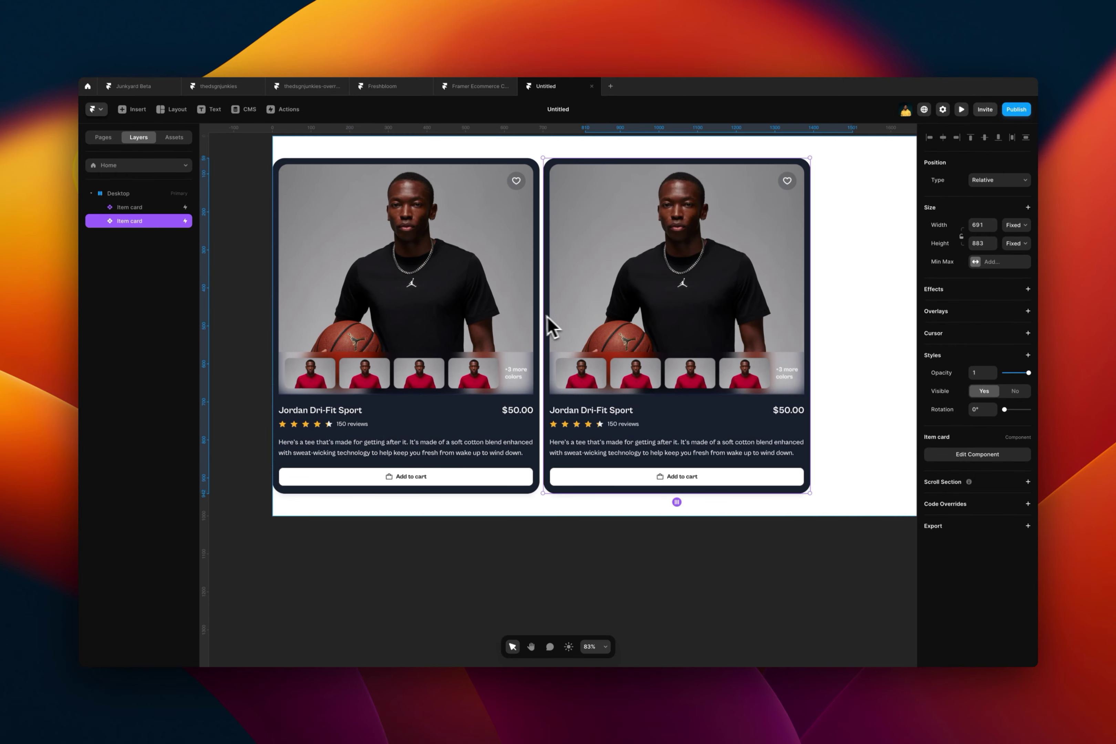
scroll(533, 341, "up", 2)
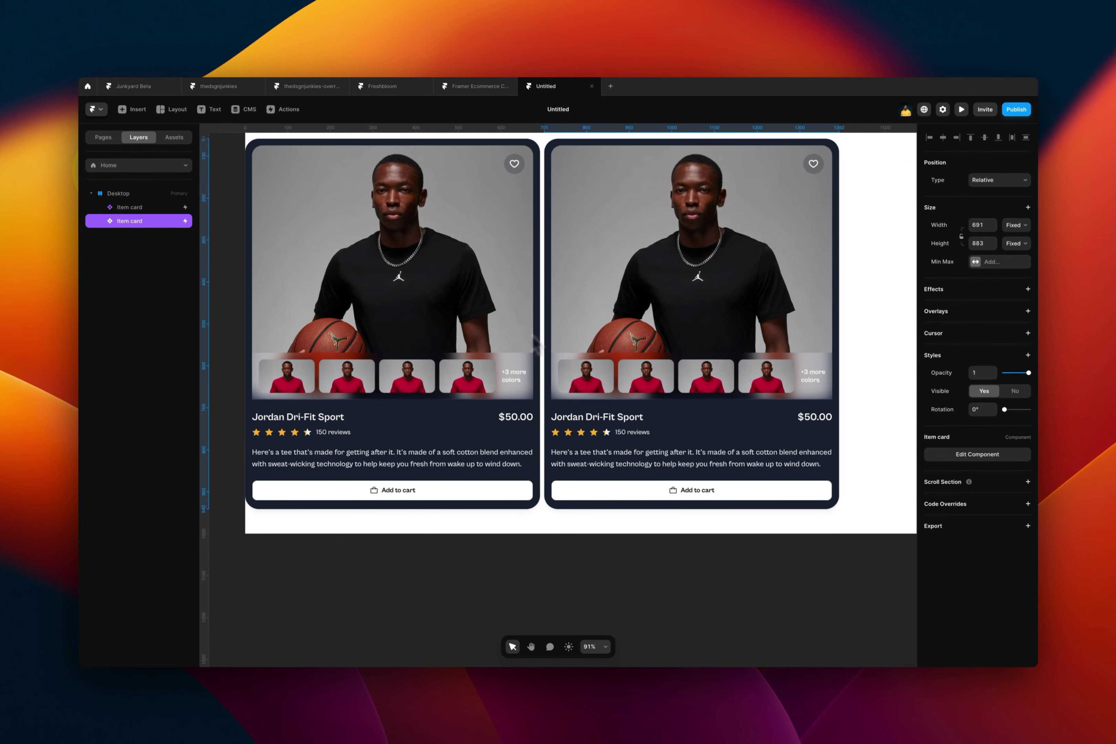
left_click(519, 293)
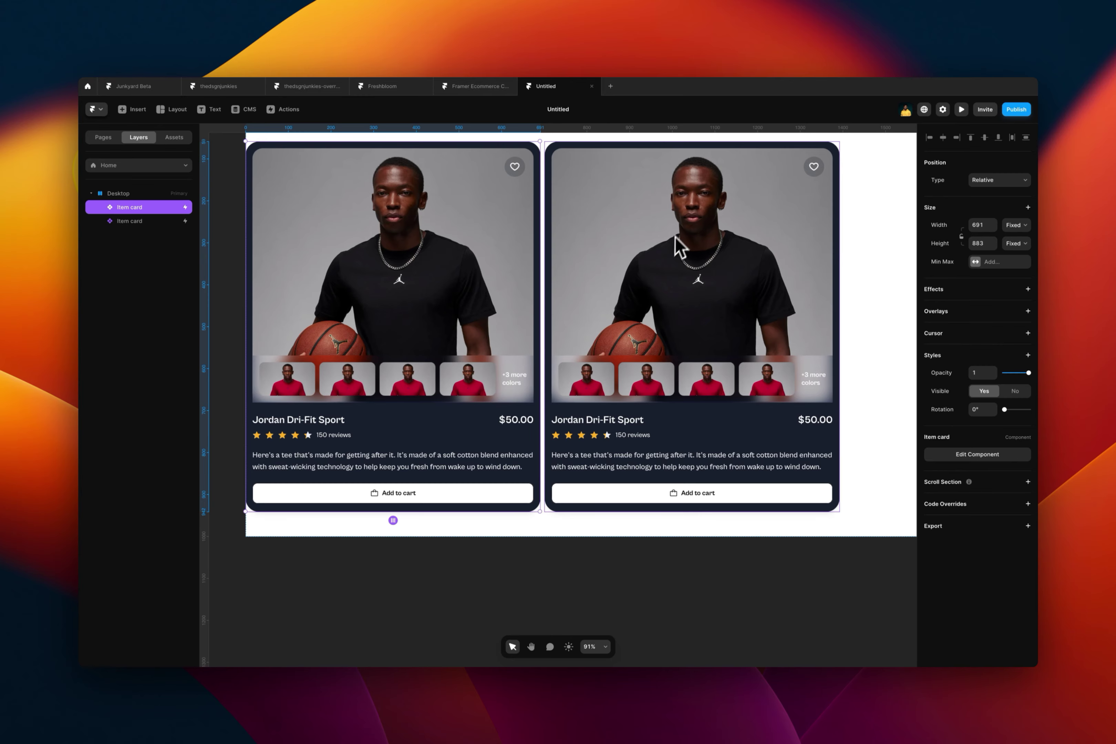
left_click(691, 256)
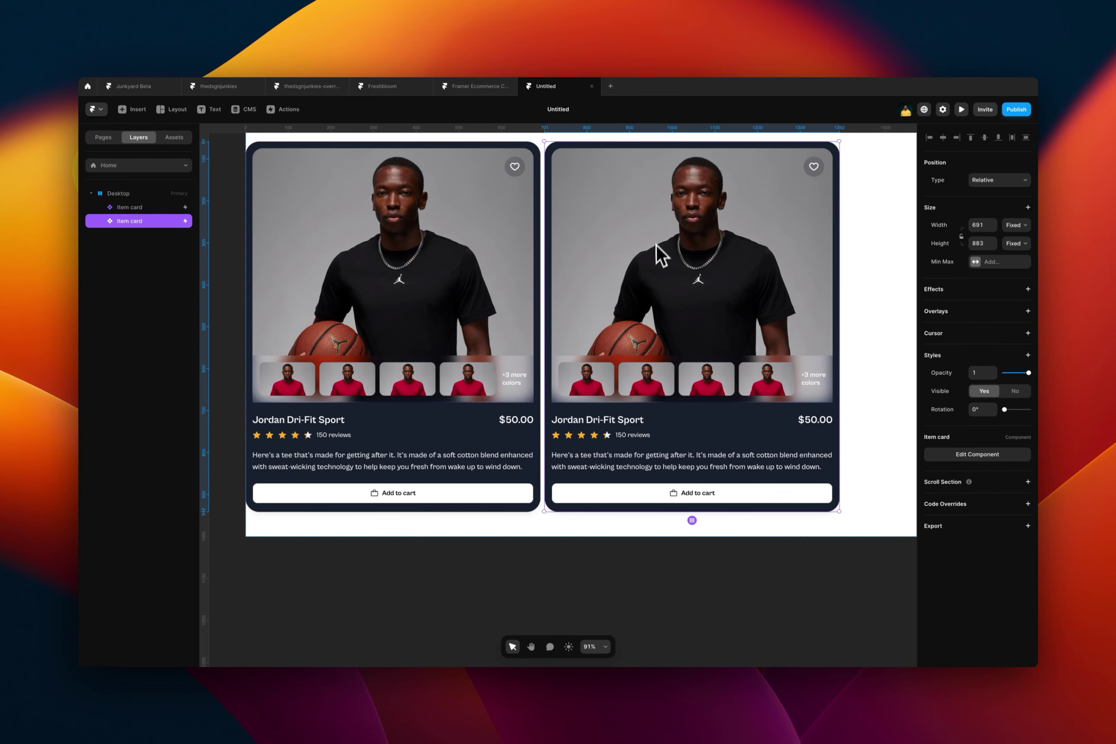
key("super+minus")
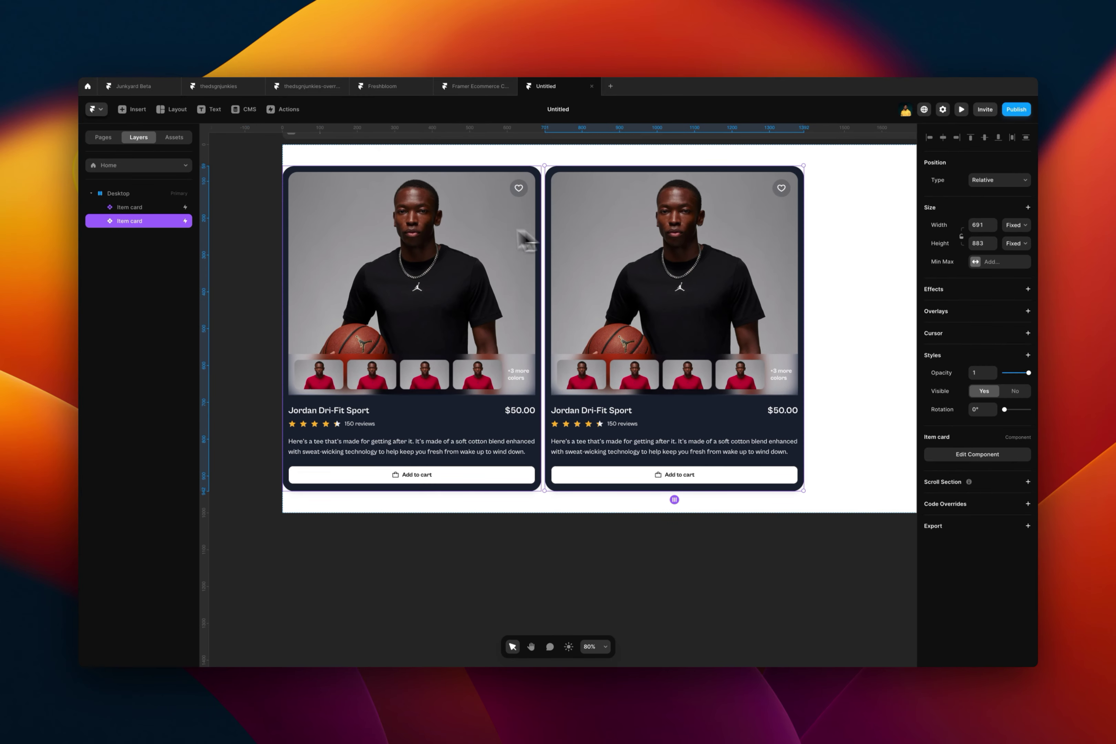
- Swap the Item card's image fill to the thedsgnjunkies picture and check it on Home
double_click(498, 242)
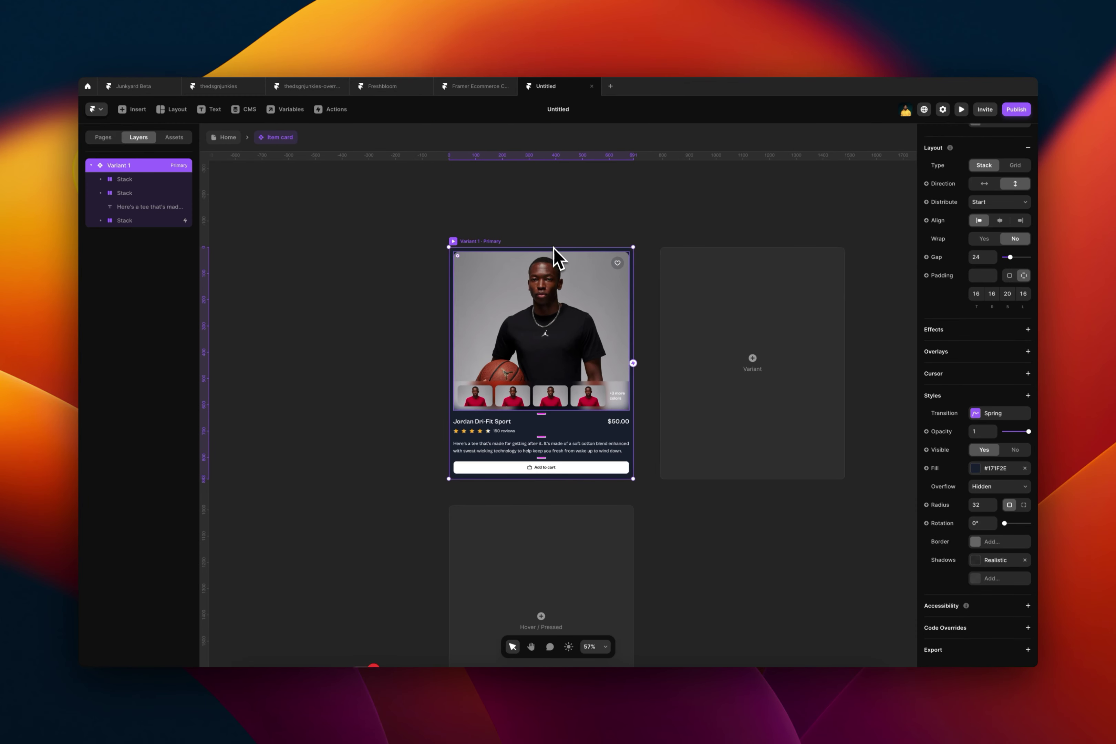
left_click(569, 311)
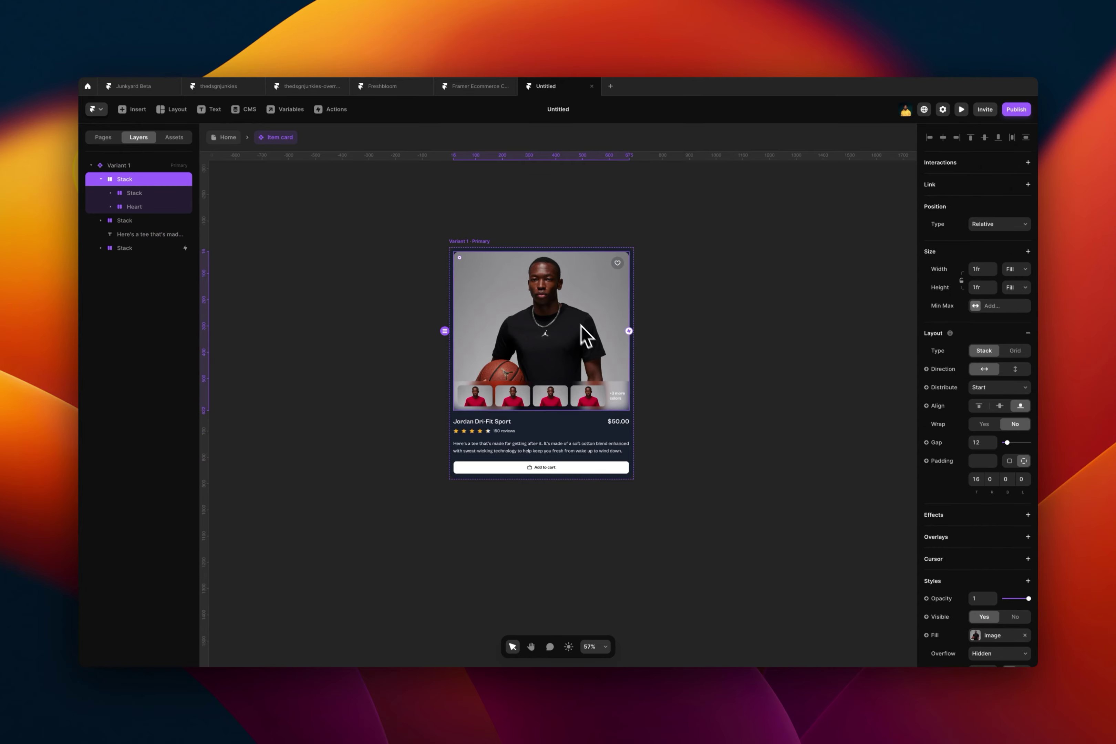
left_click(994, 641)
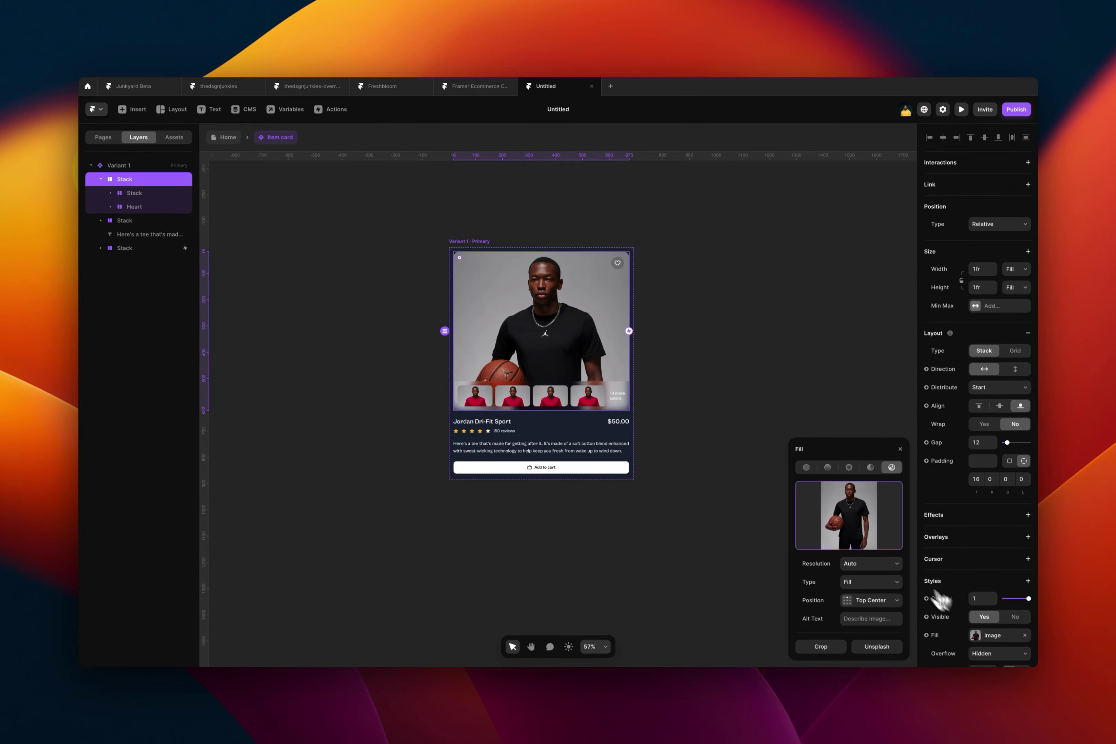
left_click(848, 515)
double_click(472, 335)
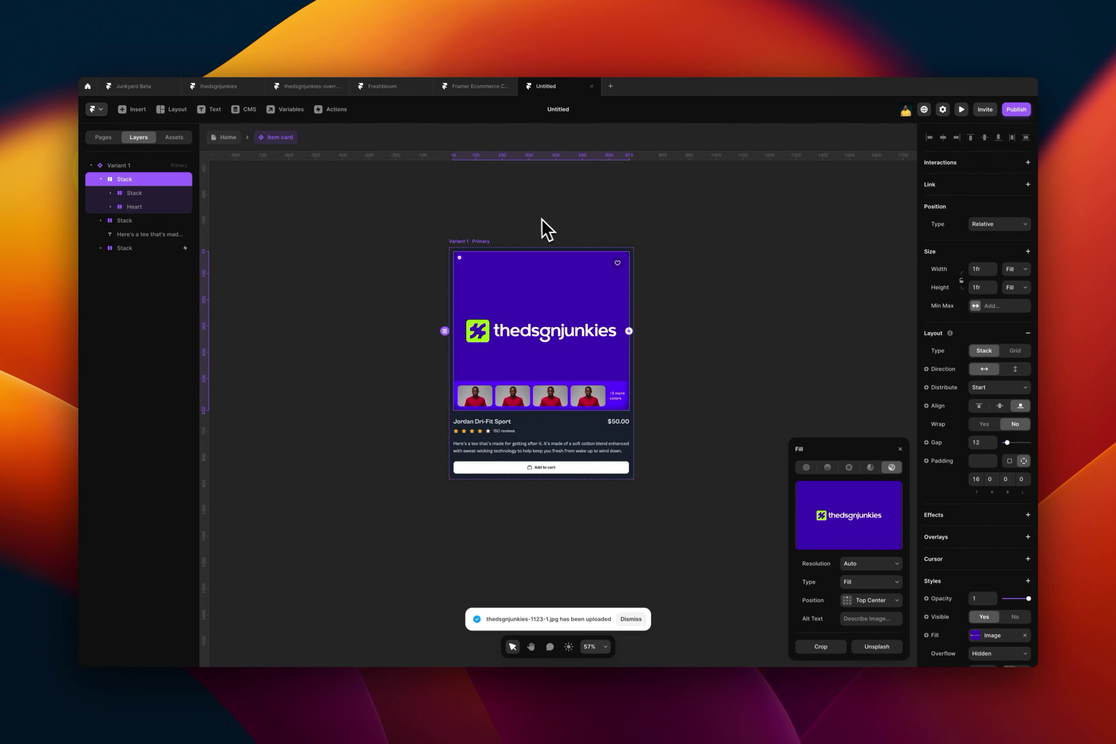
left_click(226, 138)
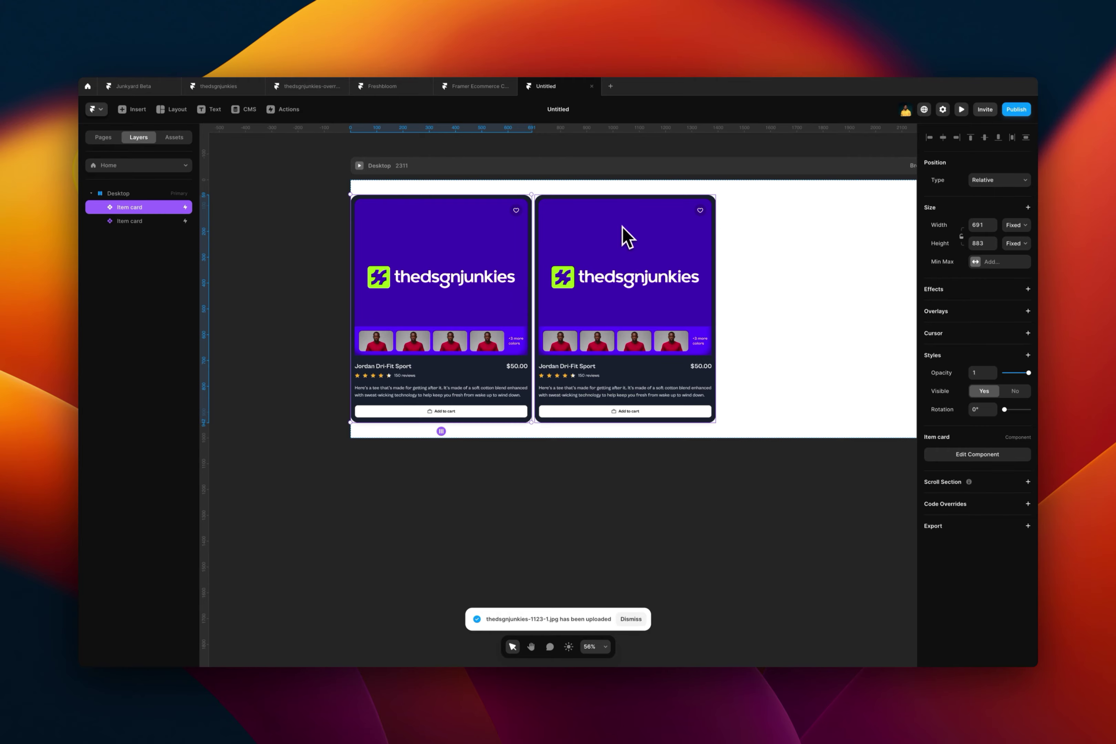
- Add a Variant 2 beside Variant 1 in the Item card component
double_click(471, 266)
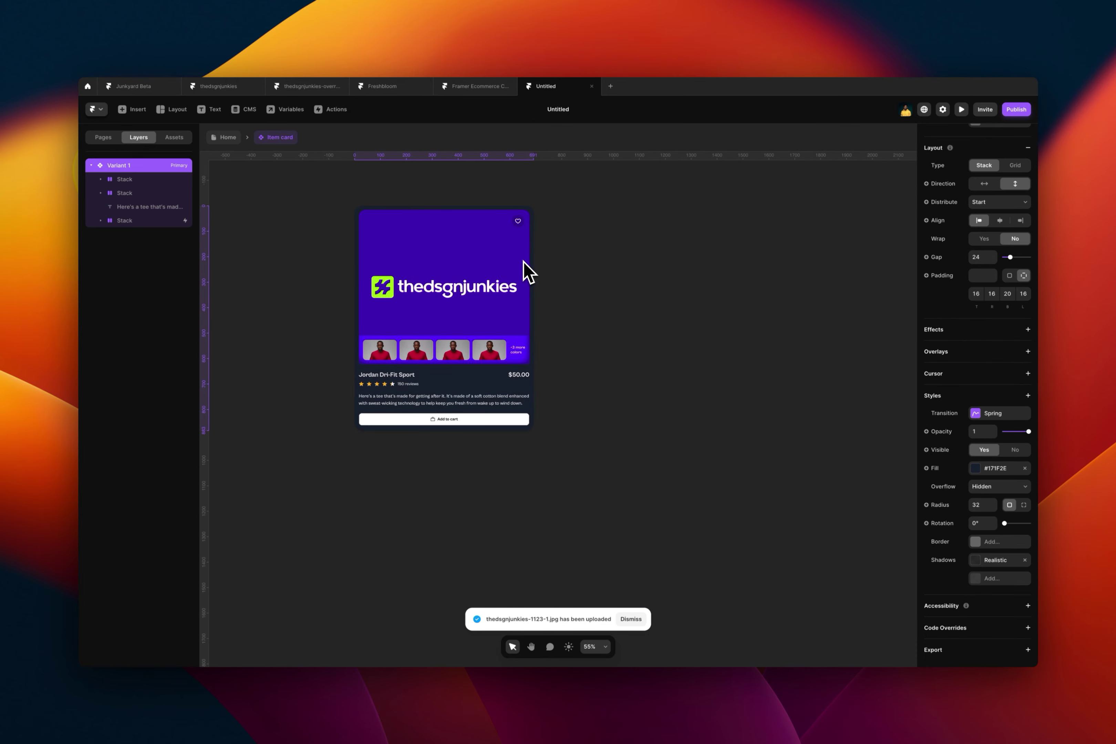
left_click(583, 299)
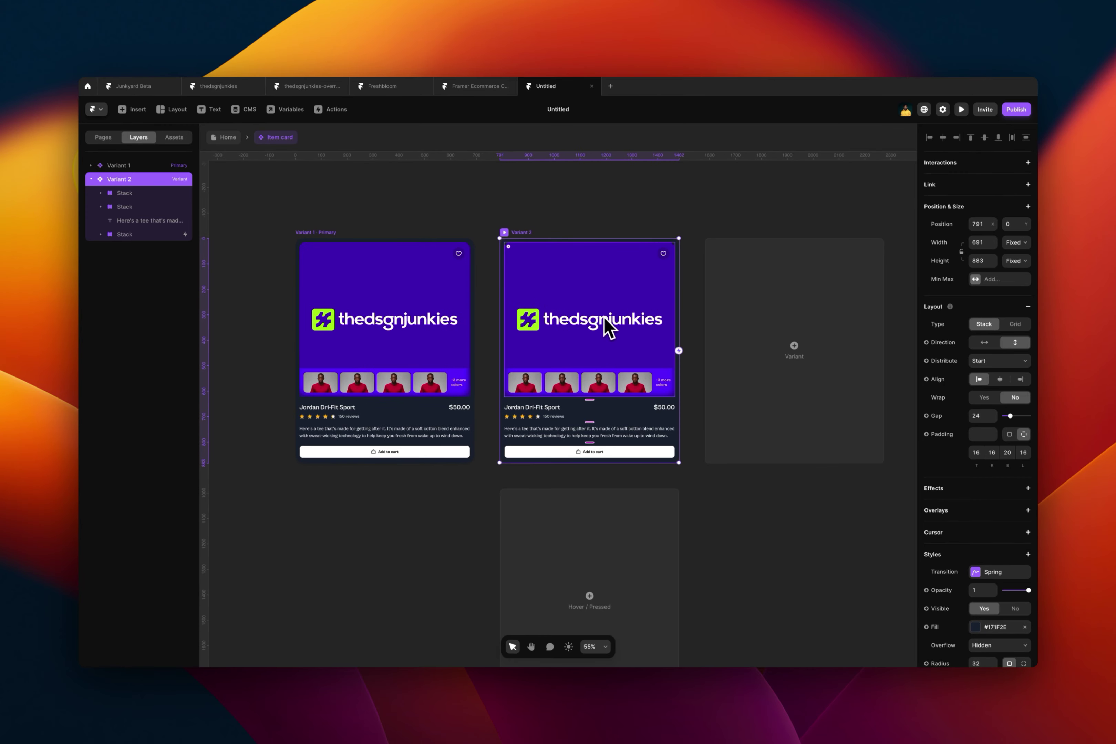
left_click(605, 321)
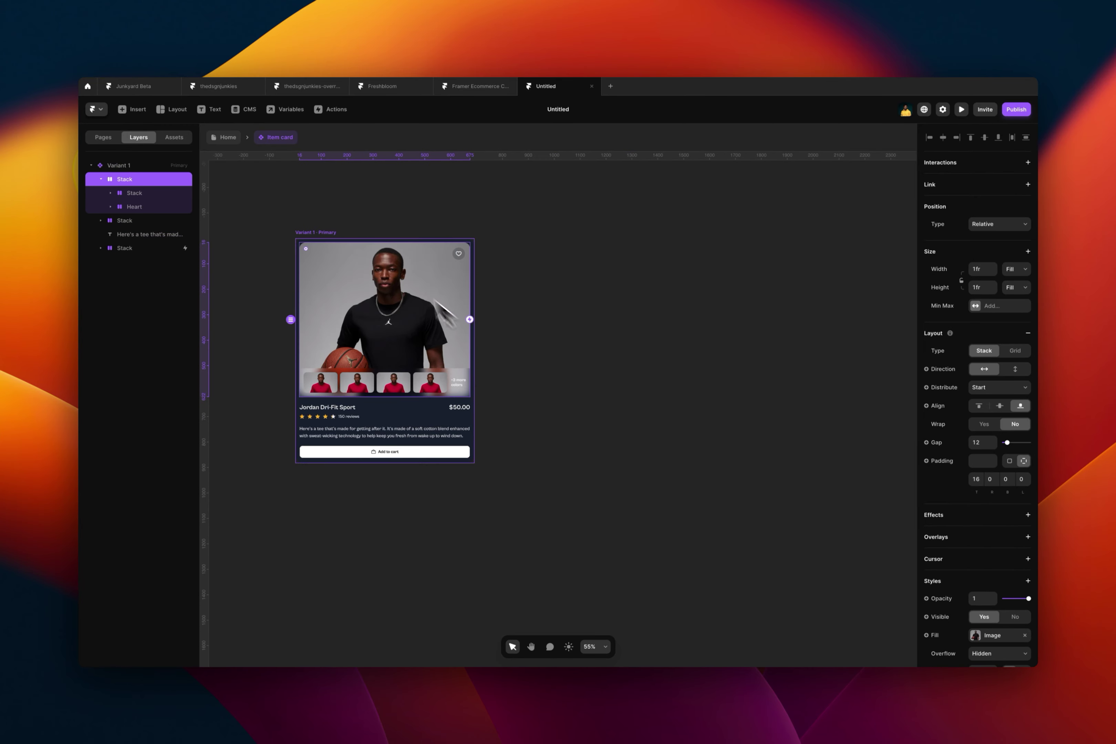
left_click(336, 240)
left_click(551, 281)
left_click(591, 379)
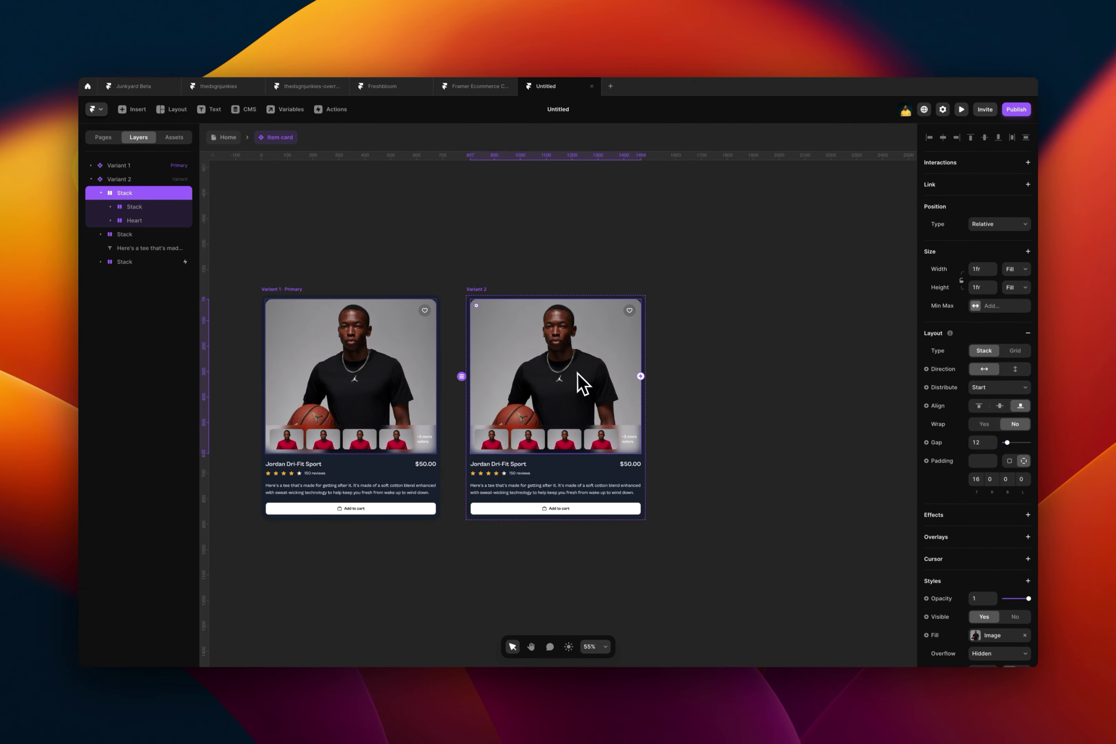
scroll(581, 381, "down", 2)
- Set Variant 2's image fill to thedsgnjunkies-1123-1.jpg and return to Home
left_click(1001, 636)
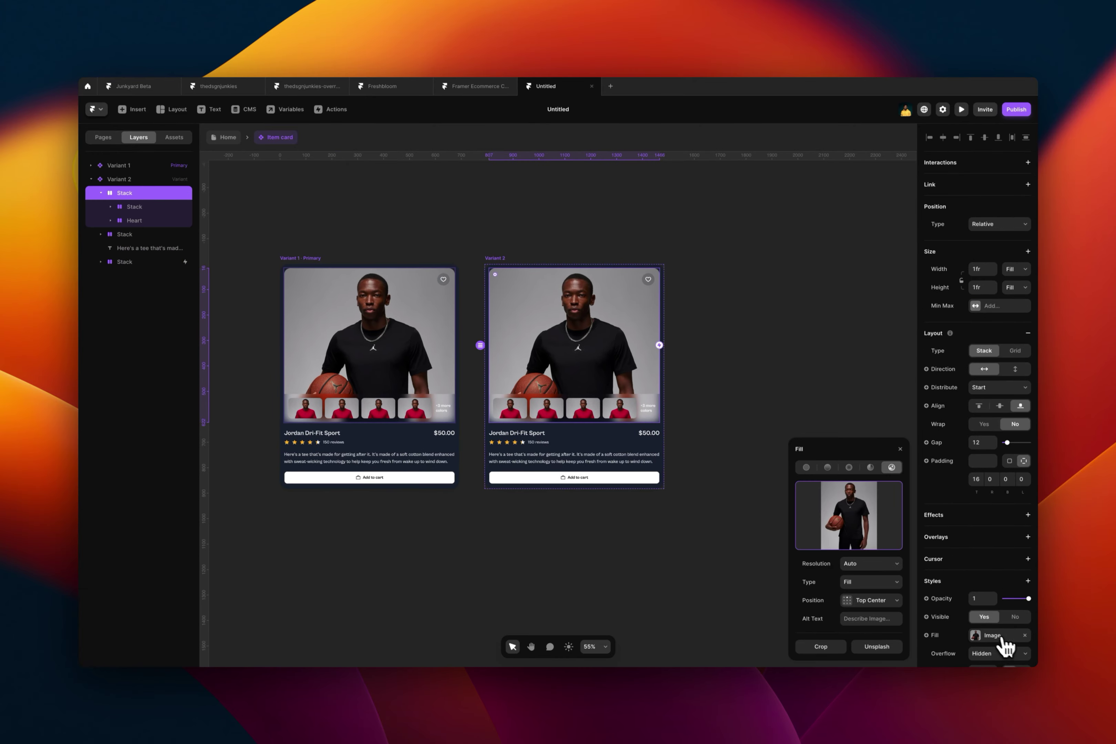
left_click(846, 525)
double_click(463, 331)
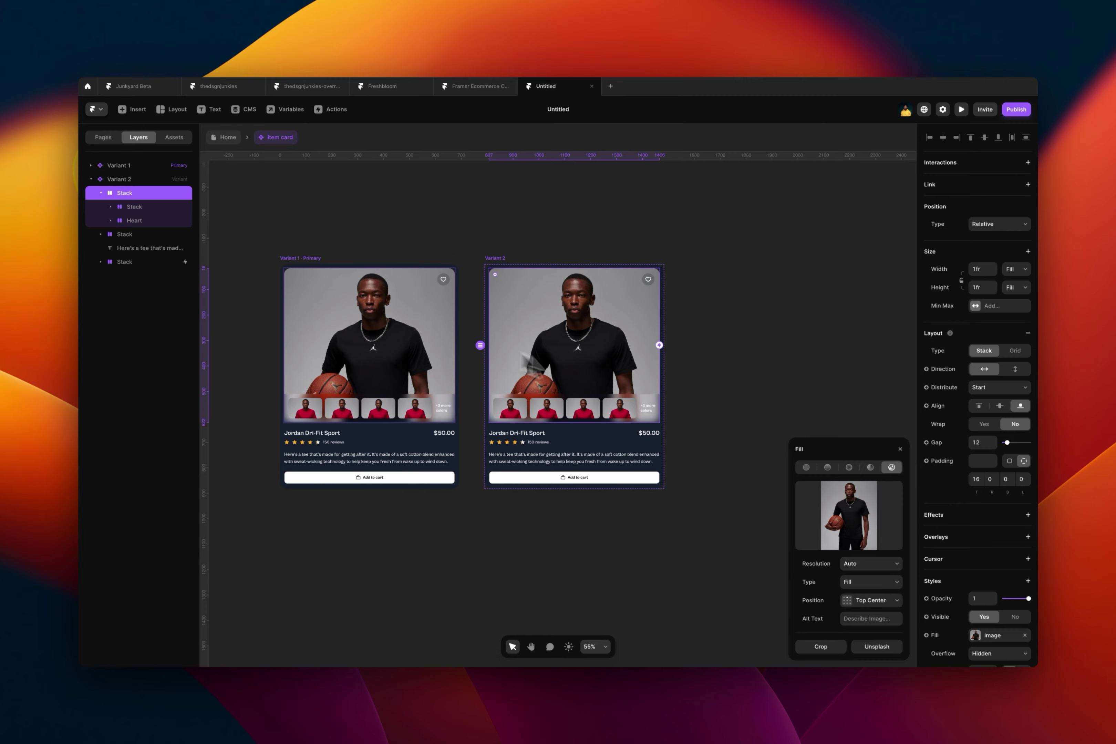
left_click(241, 138)
left_click(606, 248)
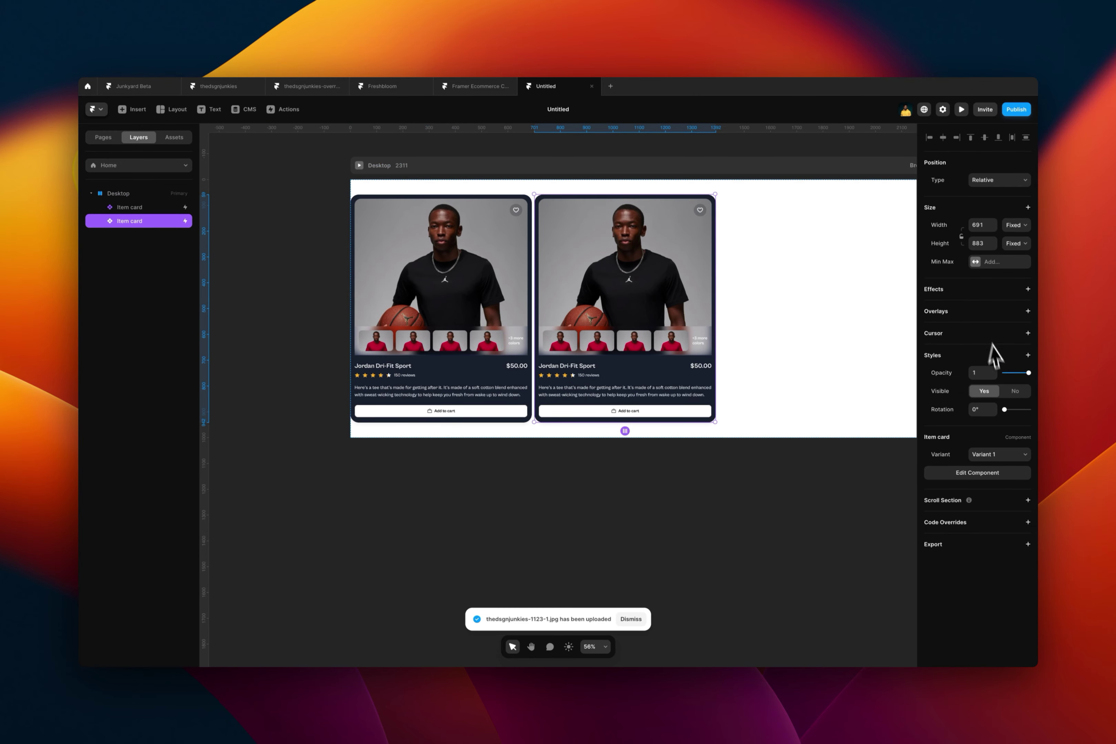
- Switch the second Item card instance's Variant dropdown to Variant 2
left_click(1000, 453)
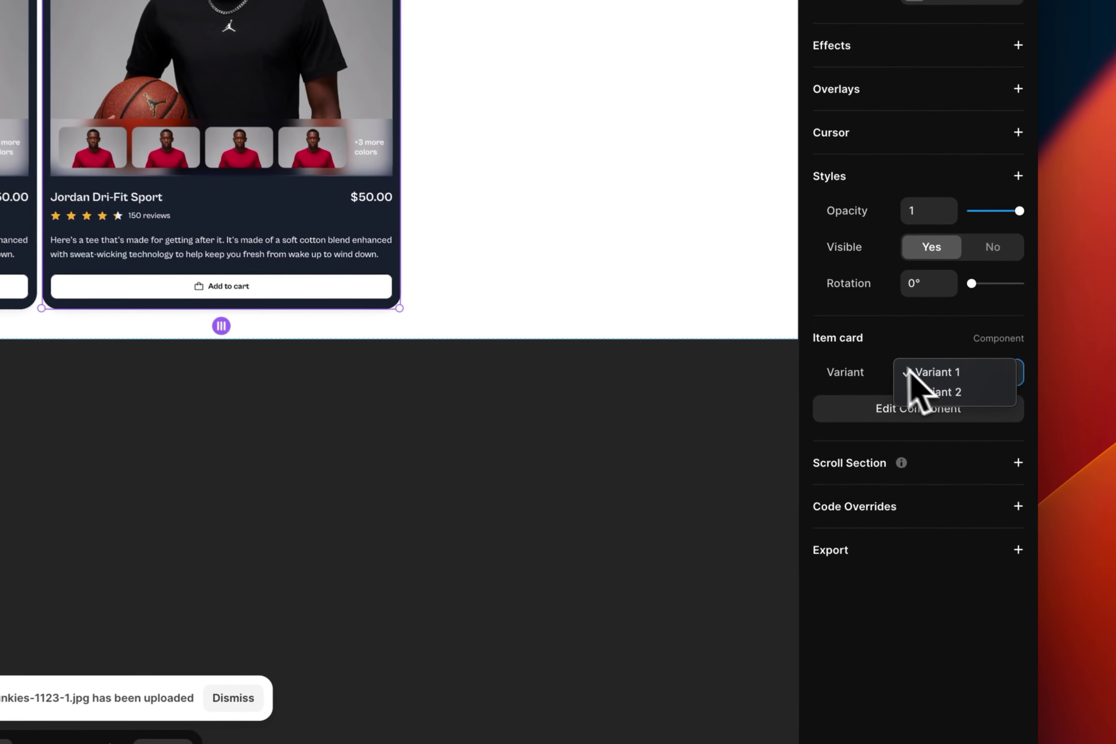
left_click(970, 393)
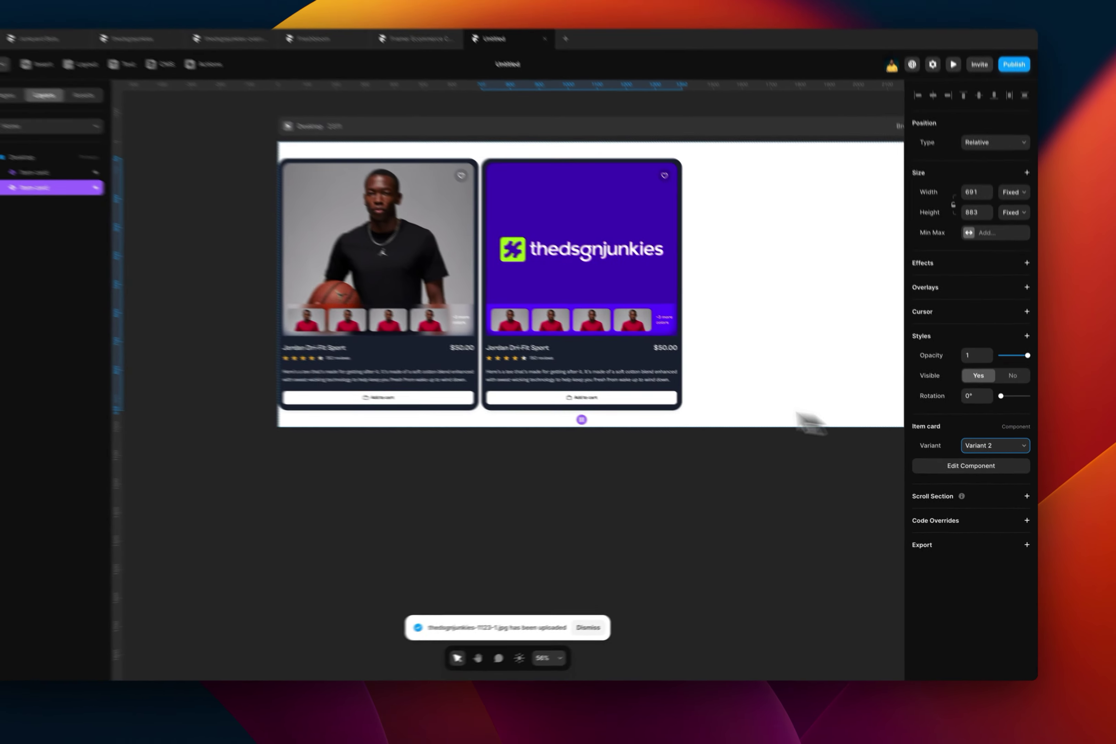
scroll(705, 379, "down", 3)
scroll(710, 377, "up", 4)
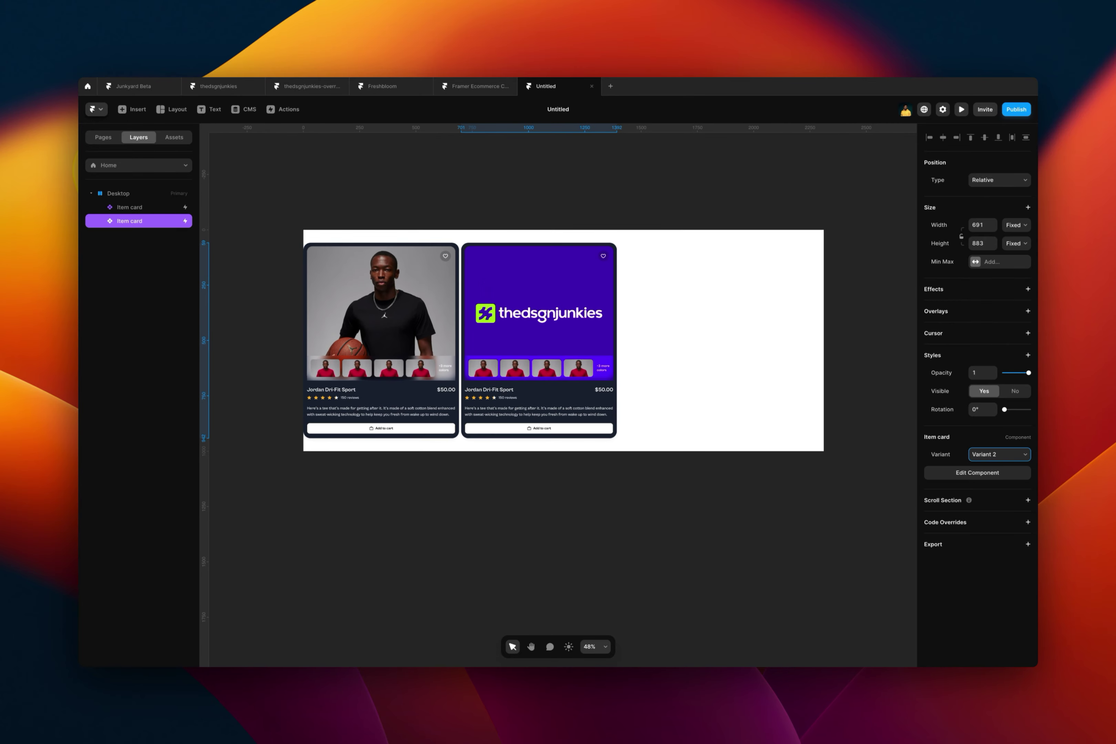
scroll(482, 281, "up", 1)
scroll(559, 314, "right", 2)
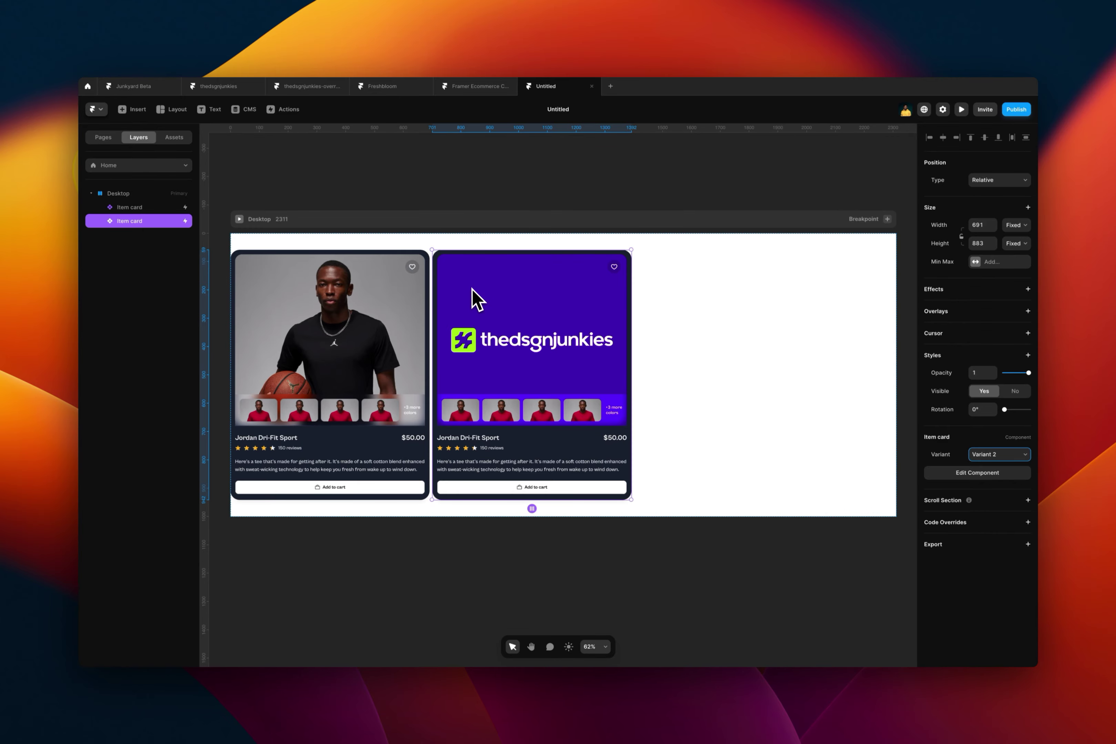
- Remove Variant 2 from the Item card component and return Home
double_click(472, 299)
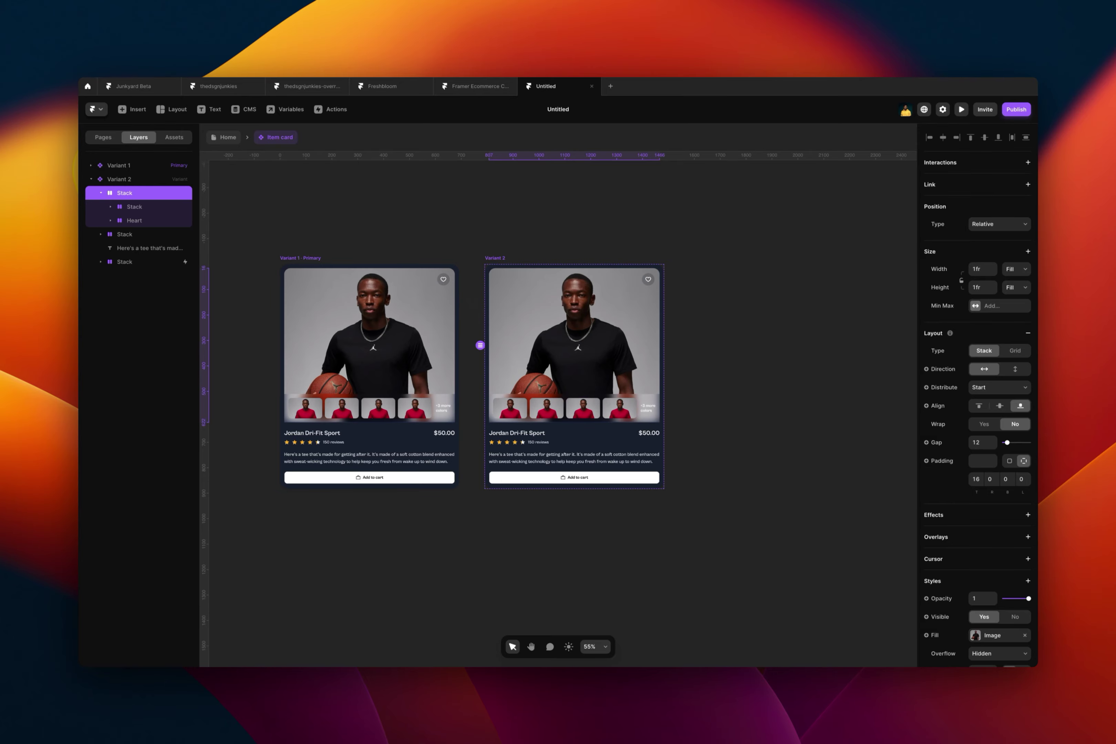
key("ctrl+z")
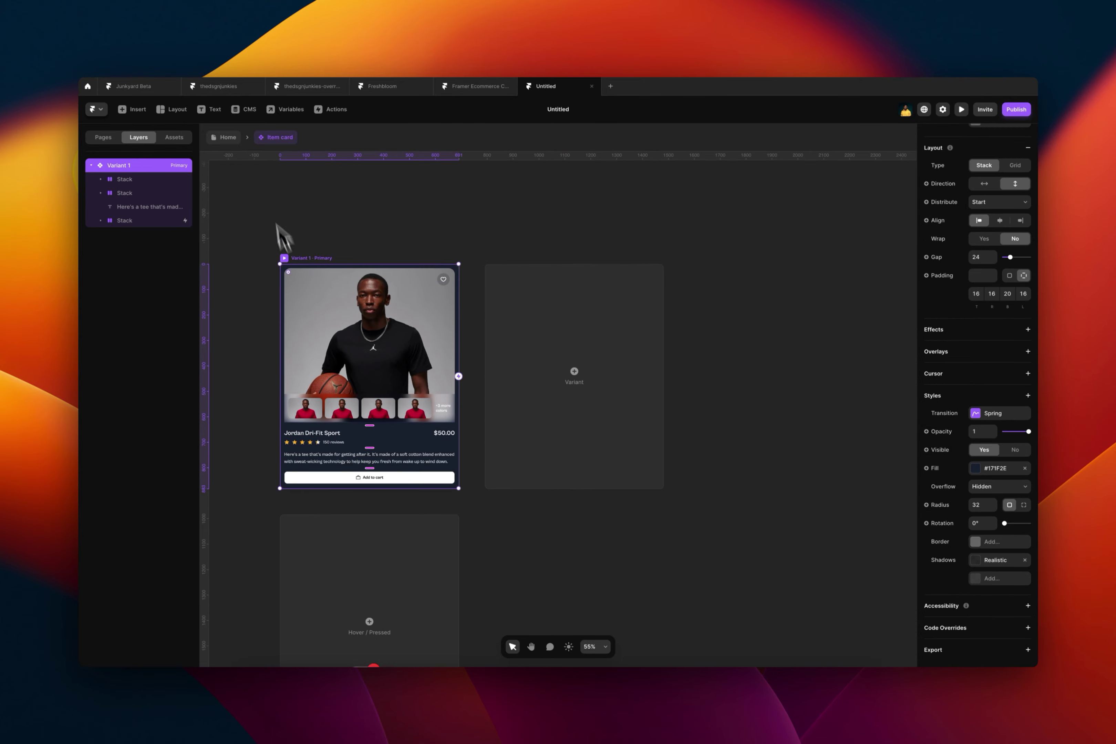
left_click(229, 138)
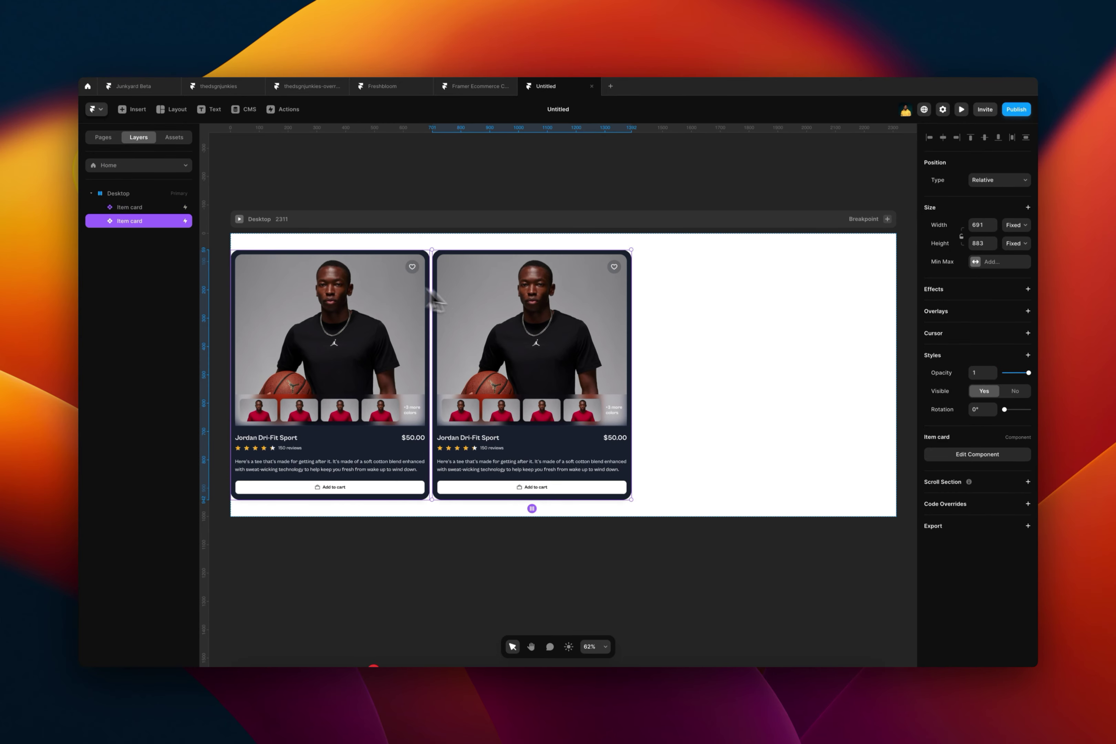
- Turn the card's main image fill into an image variable named Main THumbnail
double_click(390, 297)
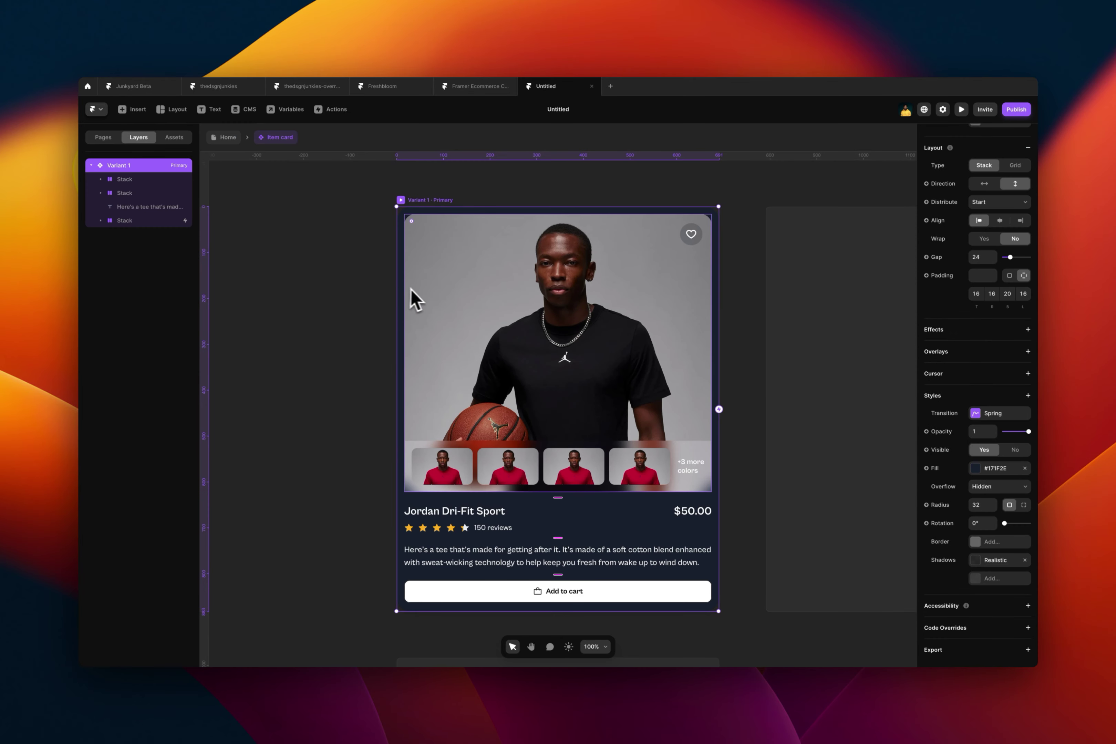
left_click(599, 284)
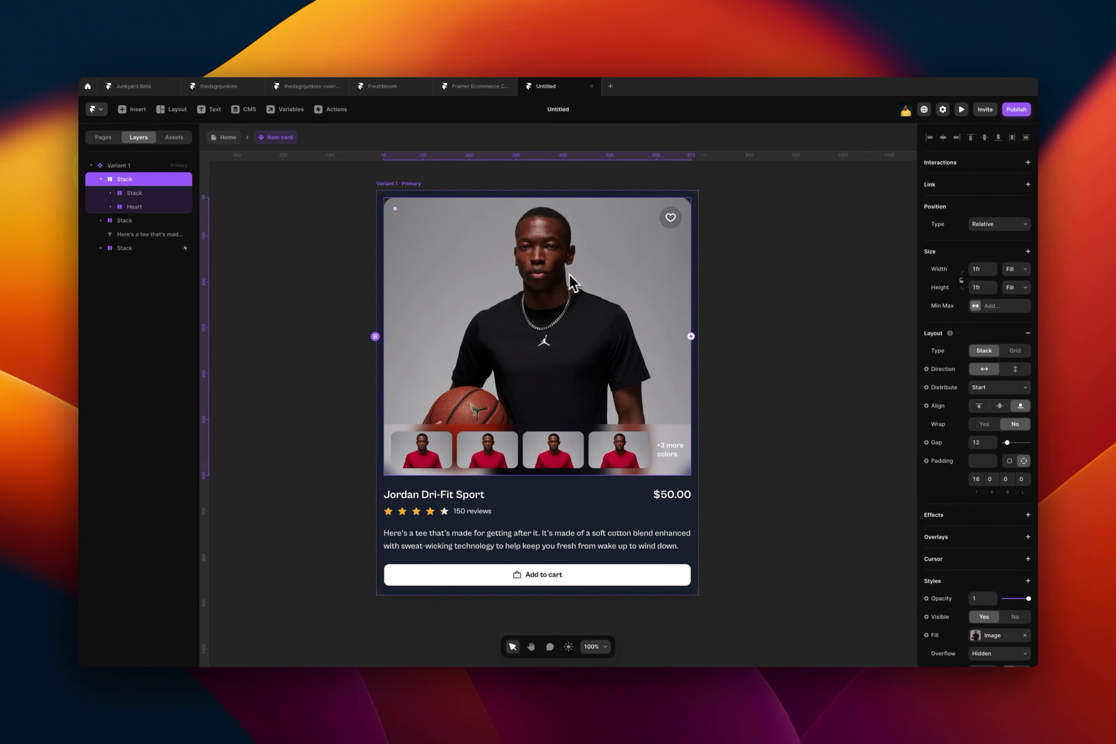
scroll(974, 502, "down", 3)
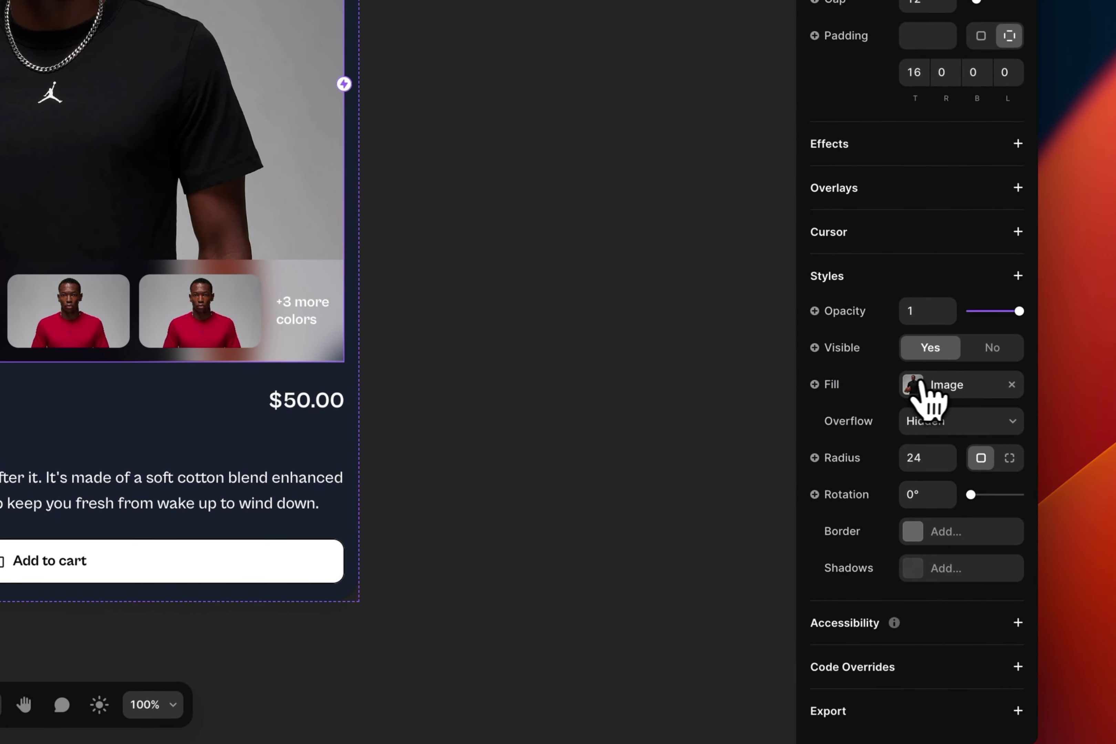
left_click(834, 384)
mouse_move(848, 408)
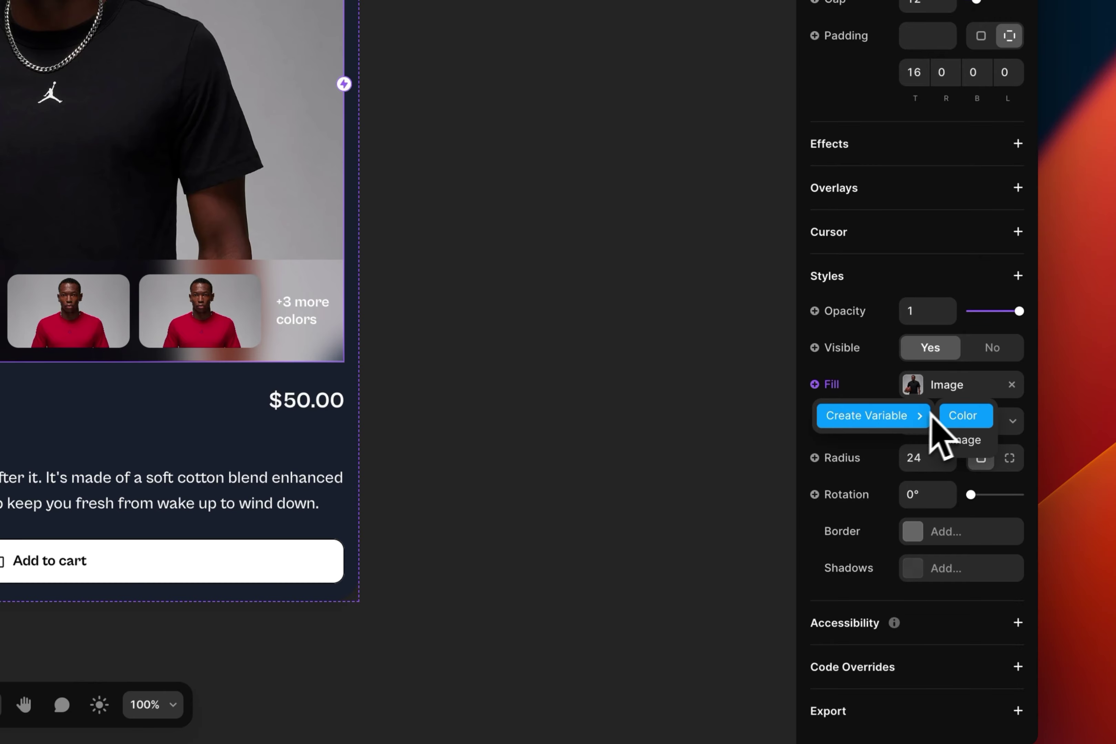
left_click(964, 439)
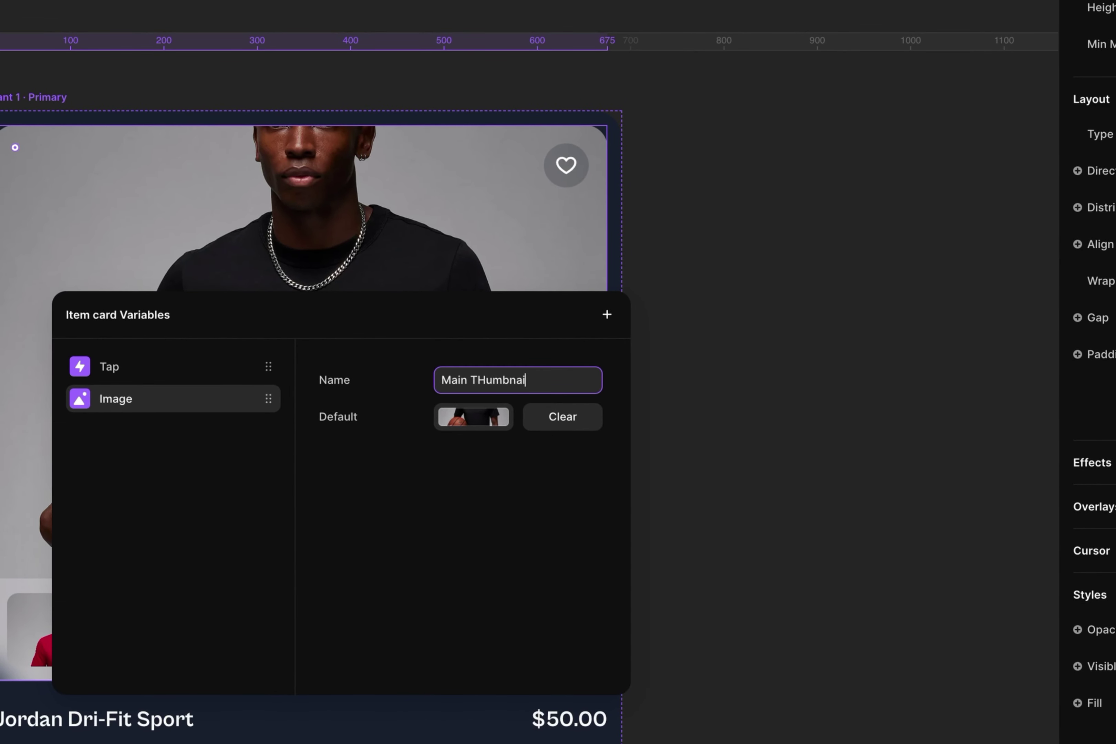
key("Return")
left_click(455, 256)
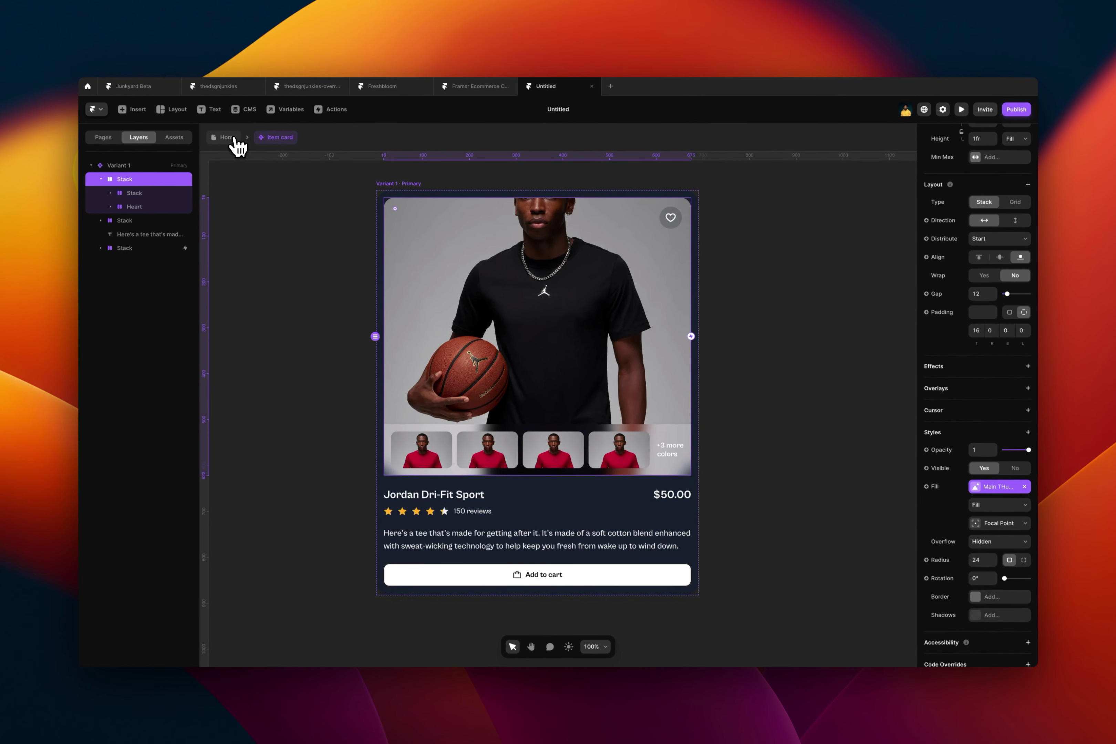
left_click(238, 140)
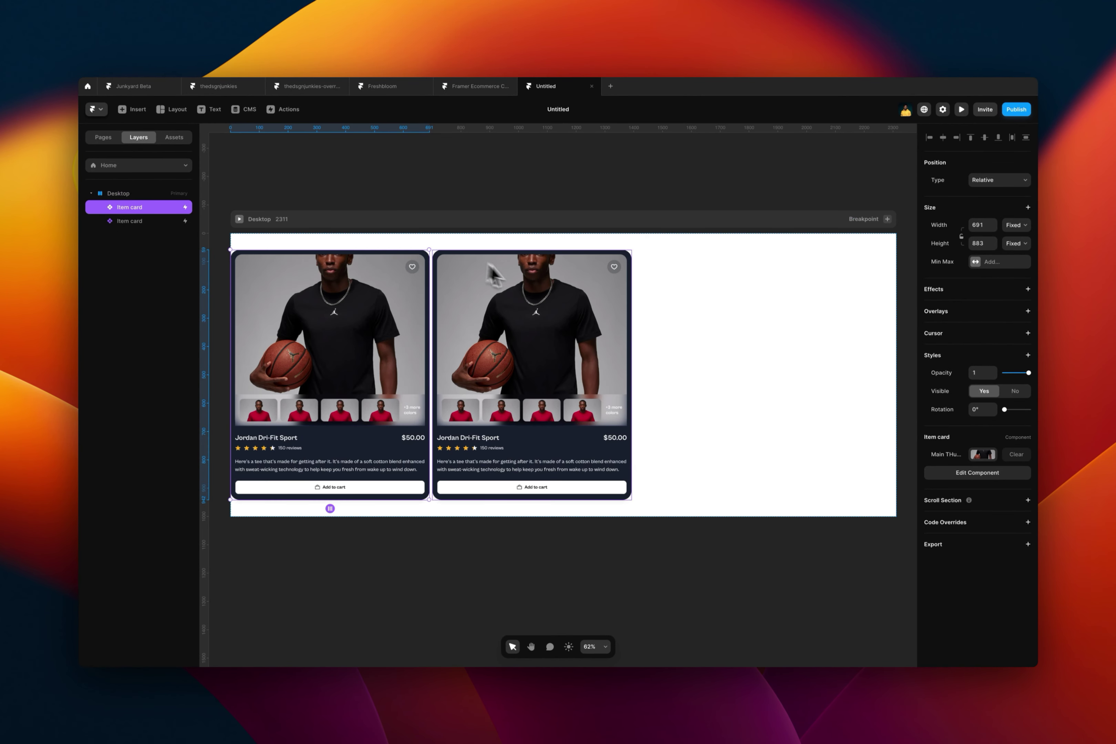
left_click(532, 281)
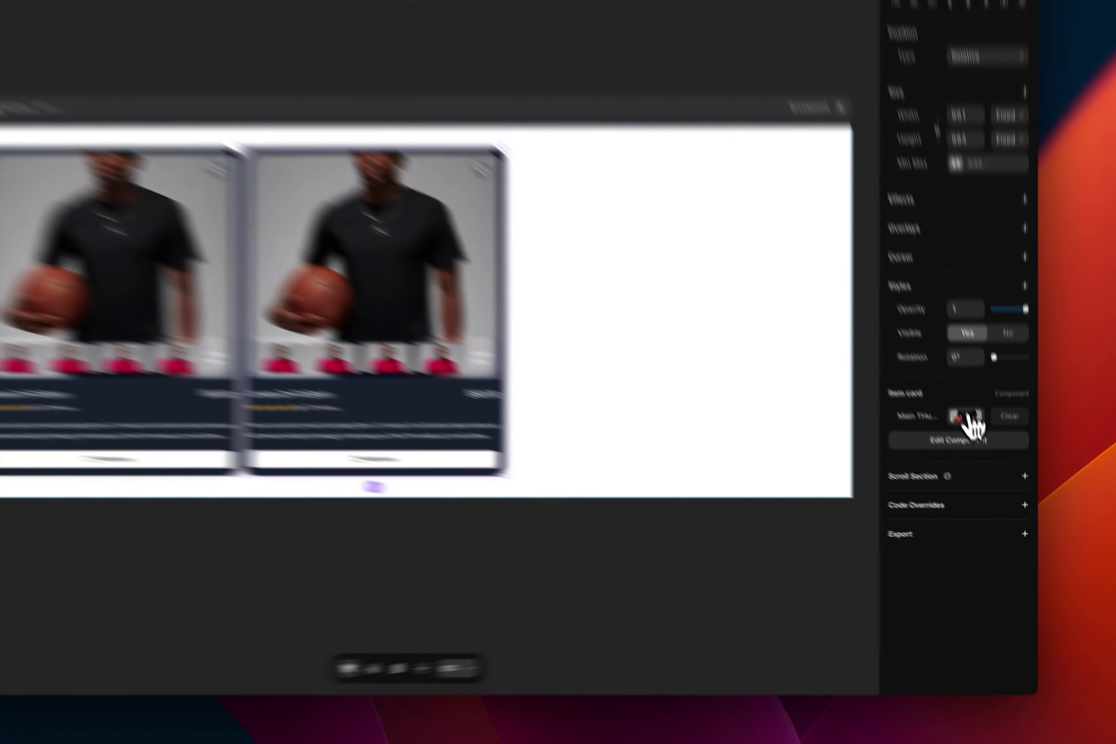
- Set the second card's Main THumbnail to the thedsgnjunkies-1123-1.jpg image
left_click(984, 456)
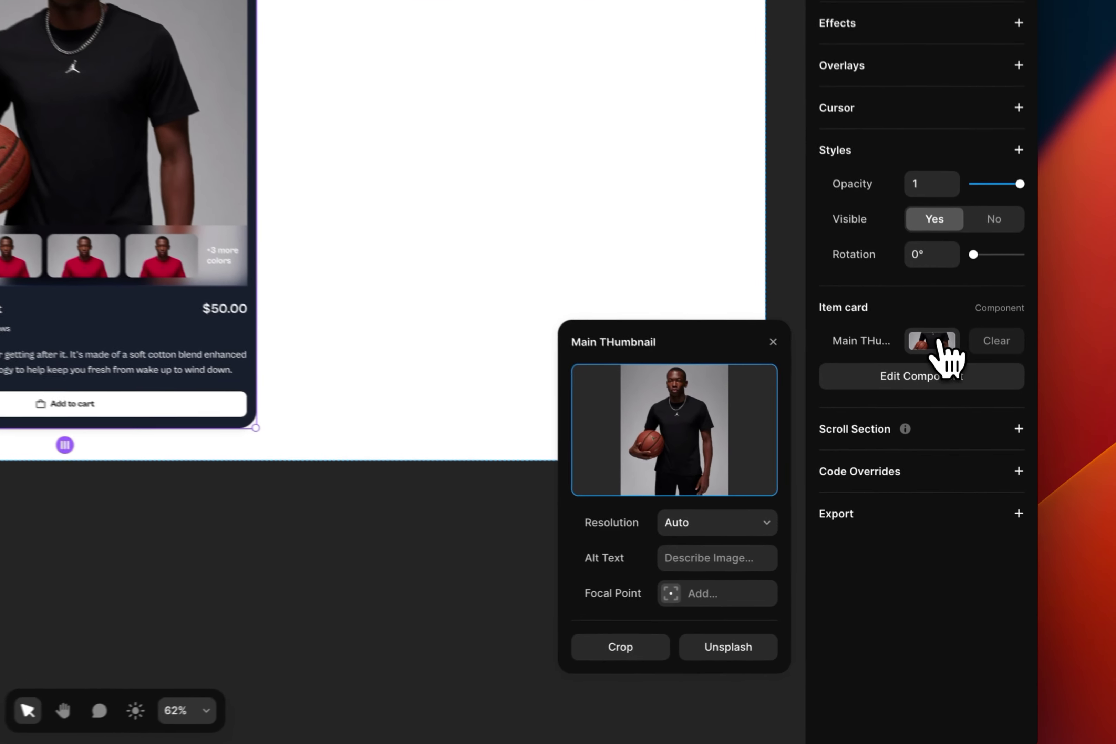
left_click(691, 434)
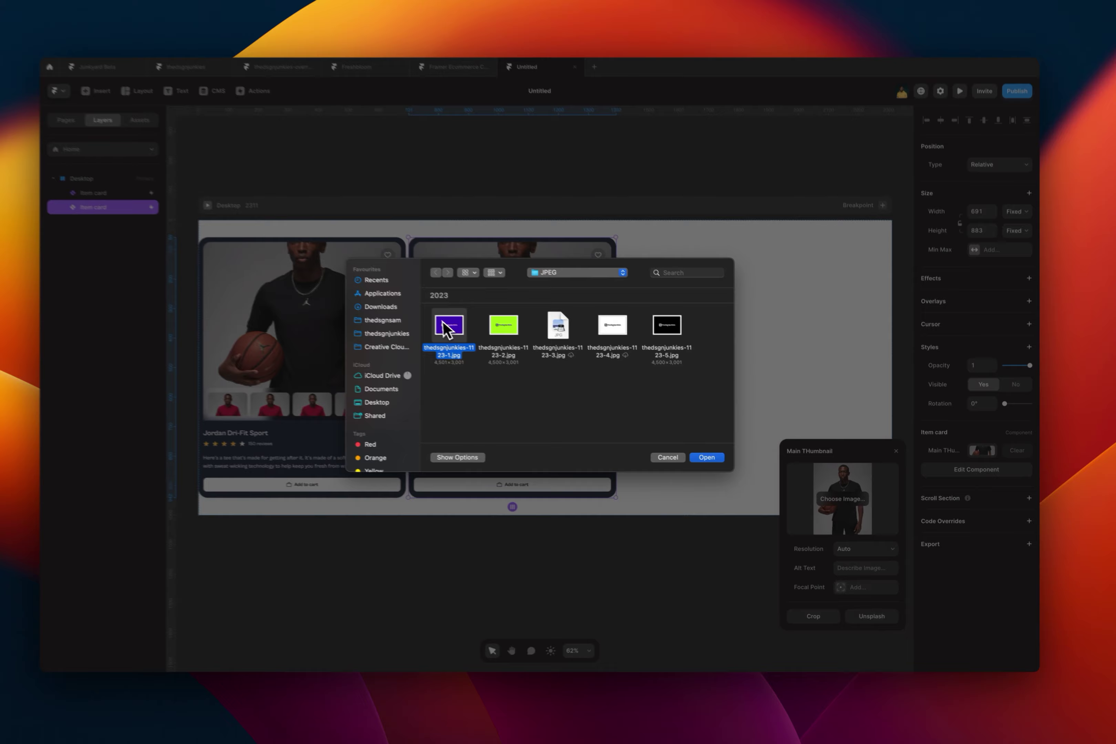
double_click(471, 336)
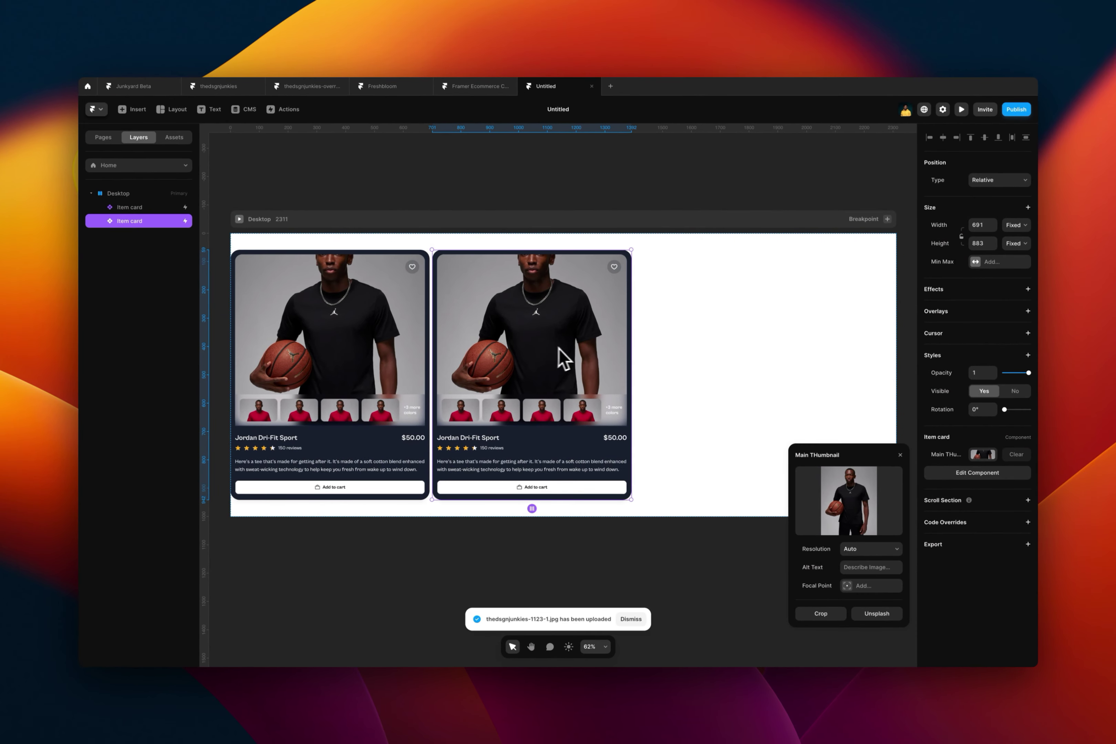
scroll(559, 365, "left", 3)
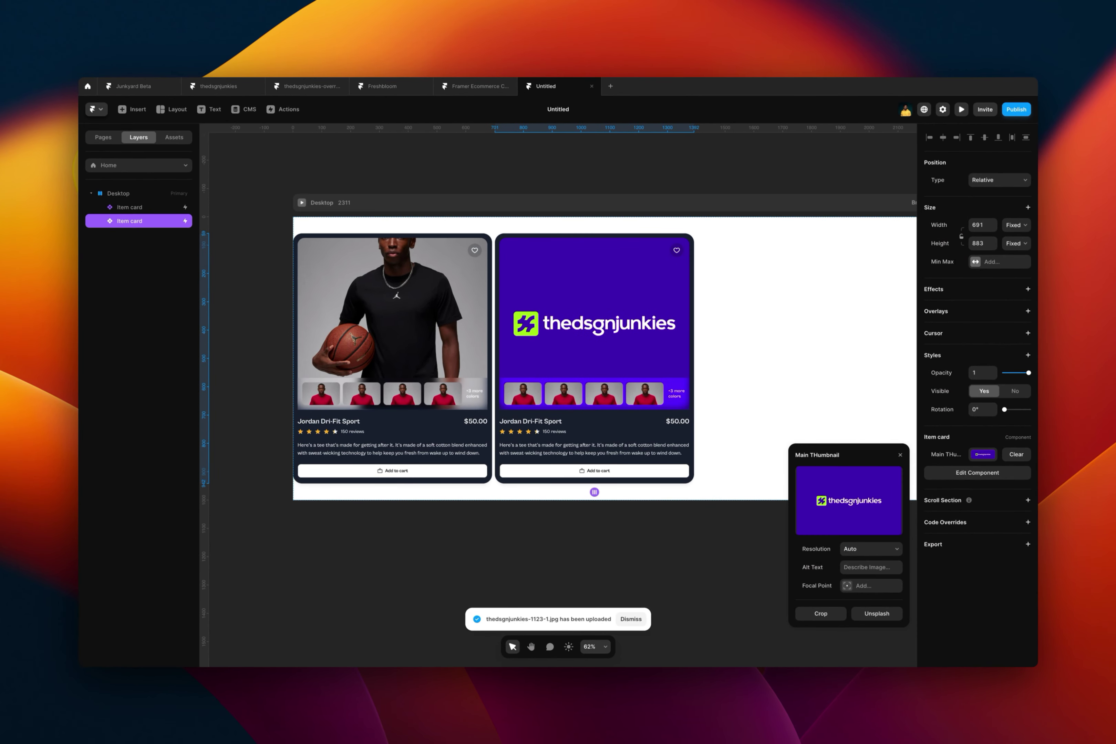
scroll(586, 355, "up", 5)
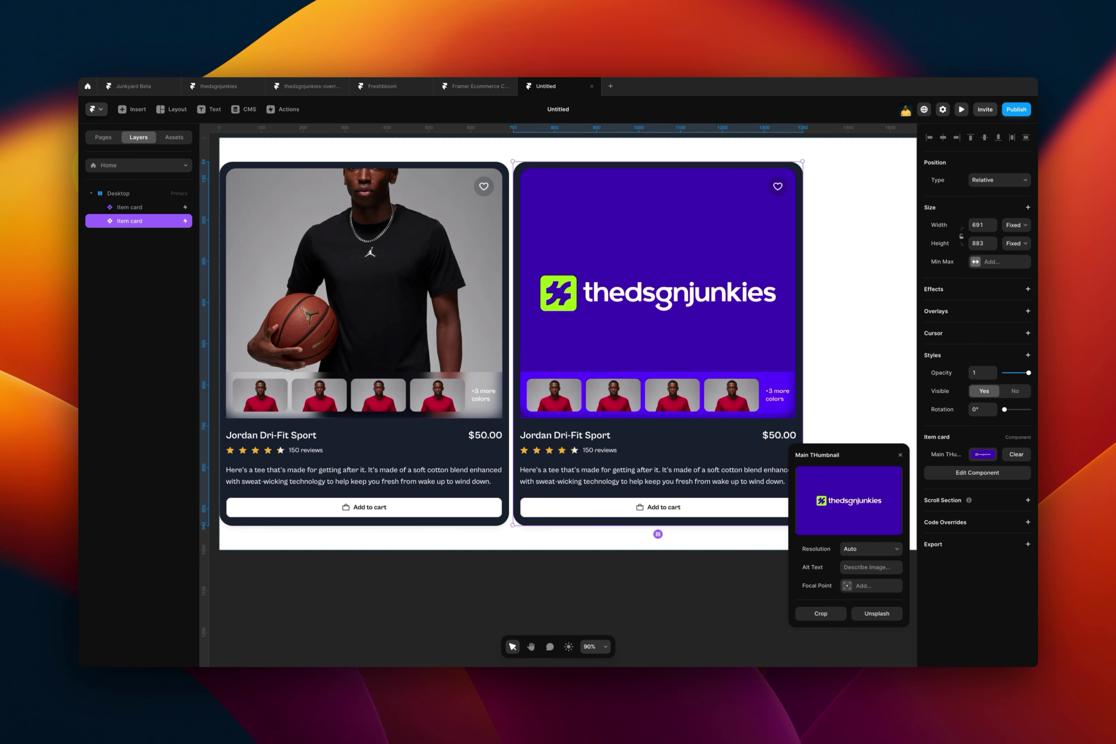
left_click(468, 241)
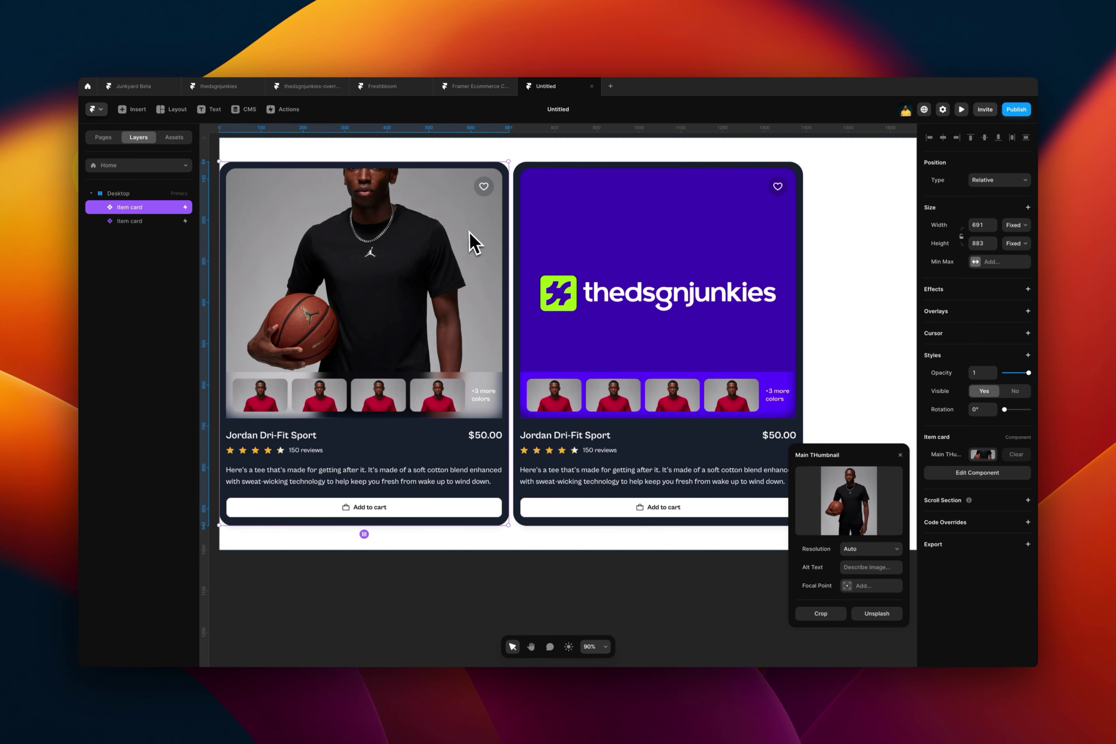
- Select the Jordan Dri-Fit Sport title text inside the Item card component
double_click(468, 241)
scroll(582, 290, "down", 2)
scroll(549, 379, "up", 3)
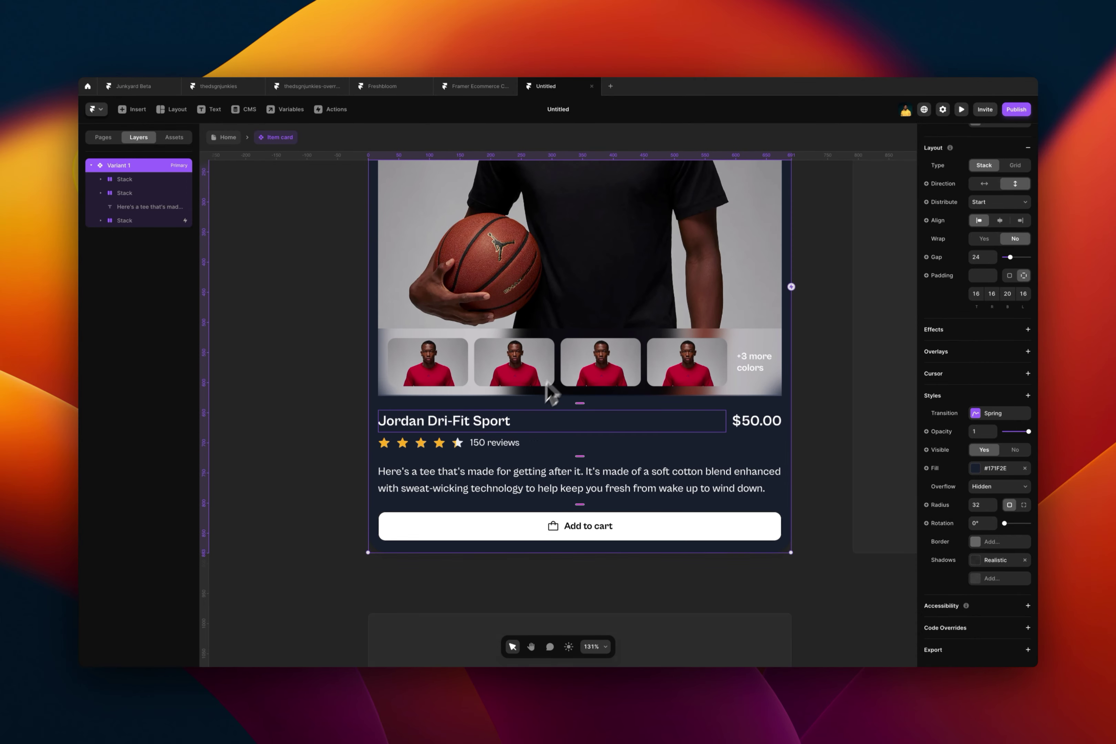
left_click(482, 426)
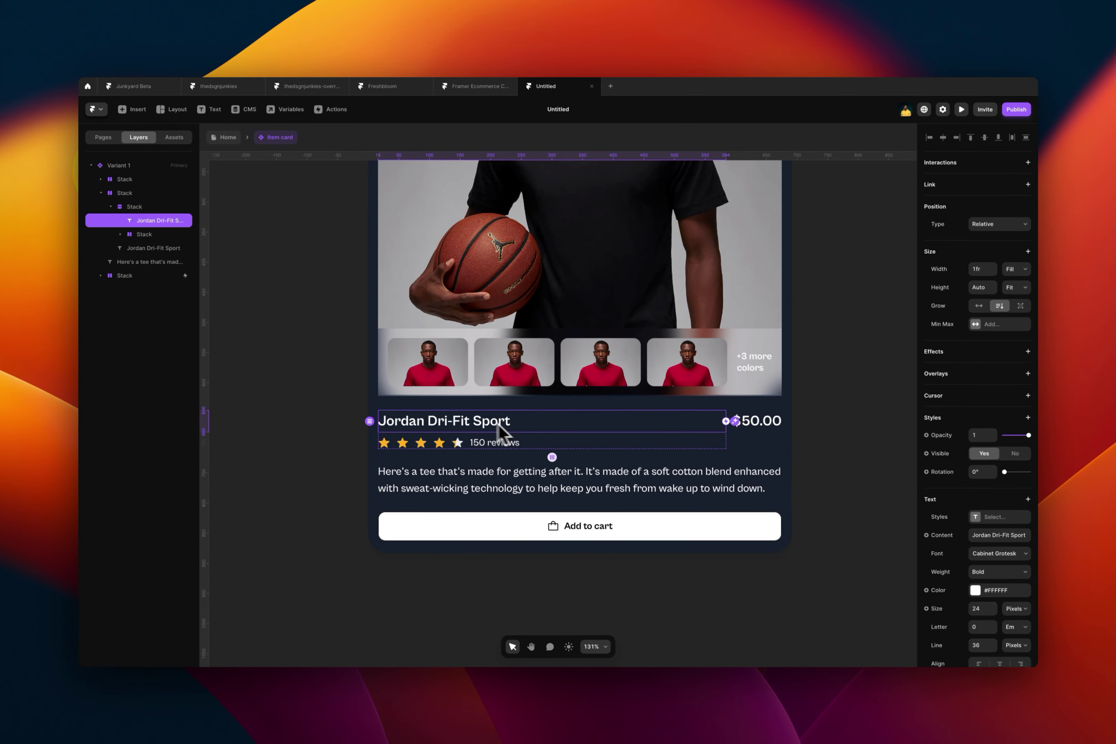
scroll(582, 417, "down", 1)
scroll(583, 417, "right", 1)
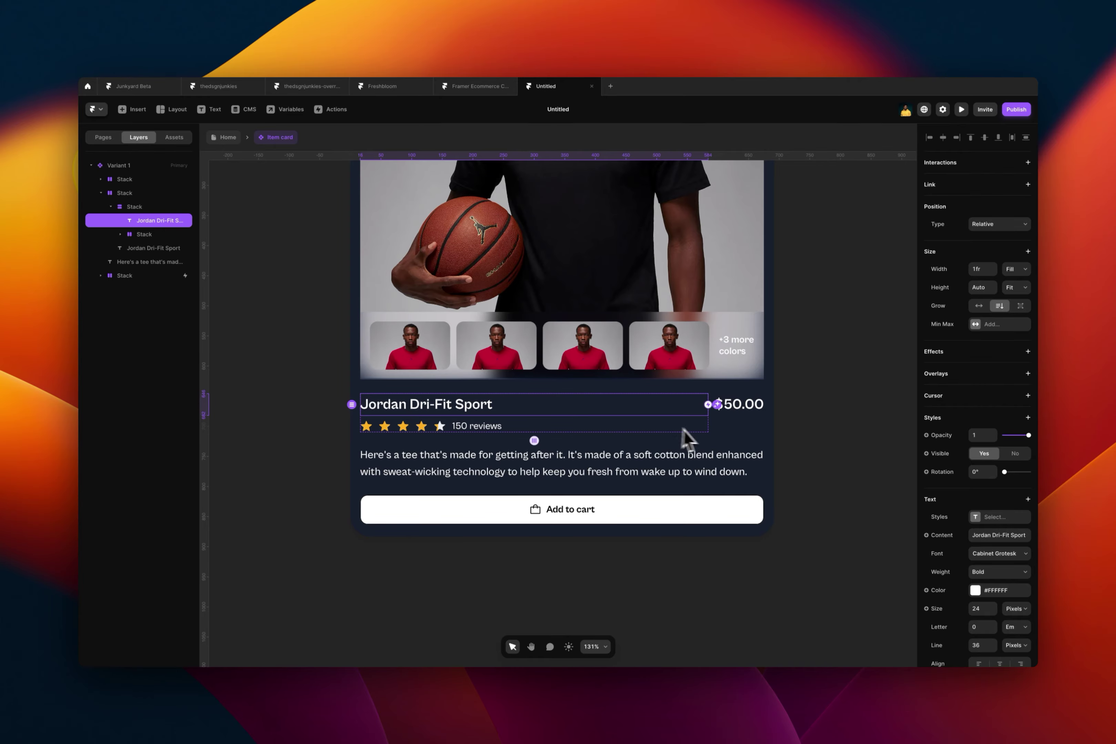
scroll(979, 552, "down", 3)
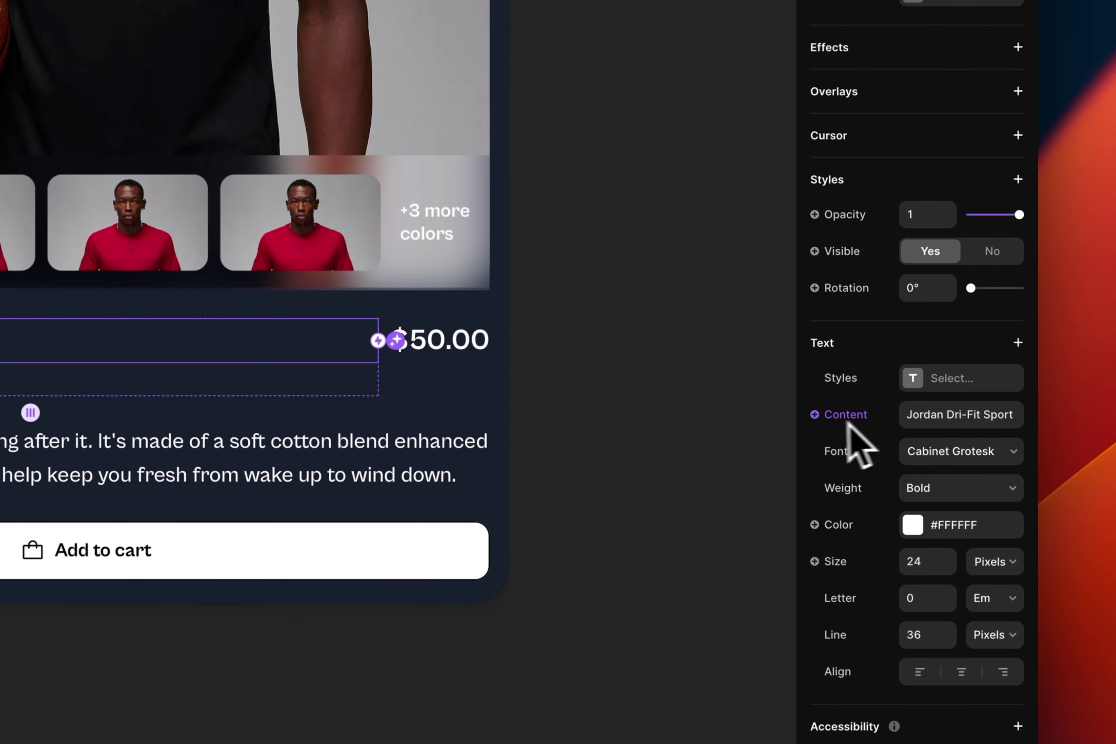
left_click(949, 419)
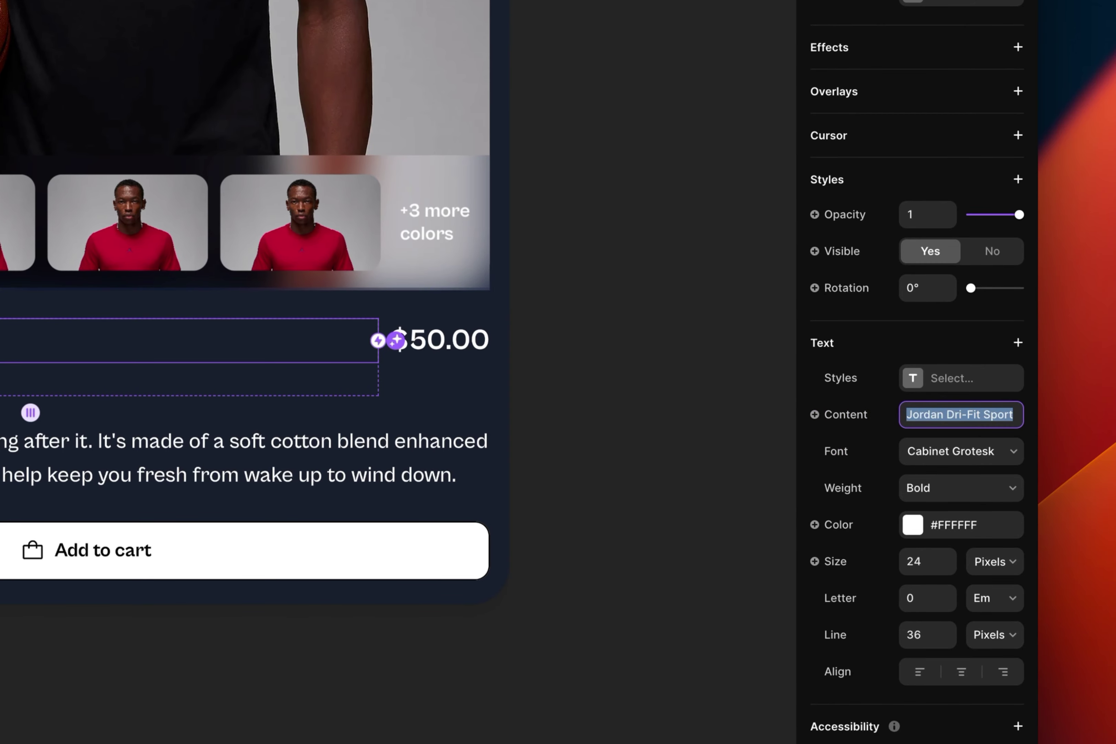
type("shdfkjhdskjfhsd")
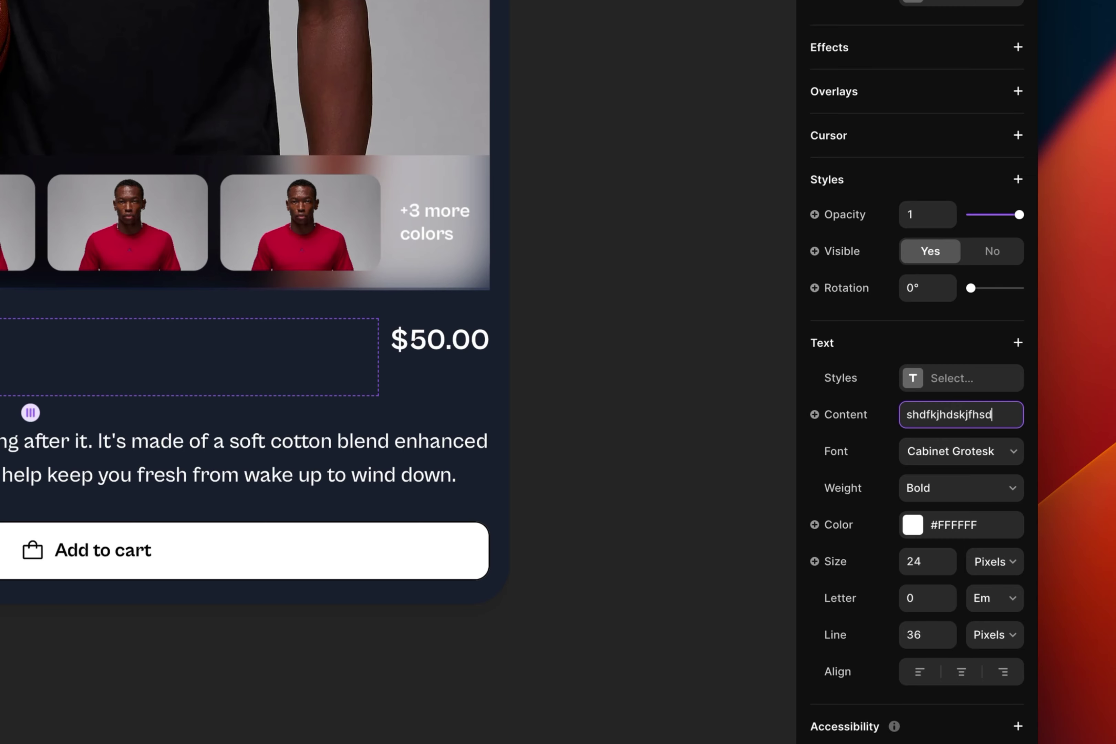
key("Escape")
- Make the title content a Plain Text variable named Item Title, then return Home
left_click(846, 415)
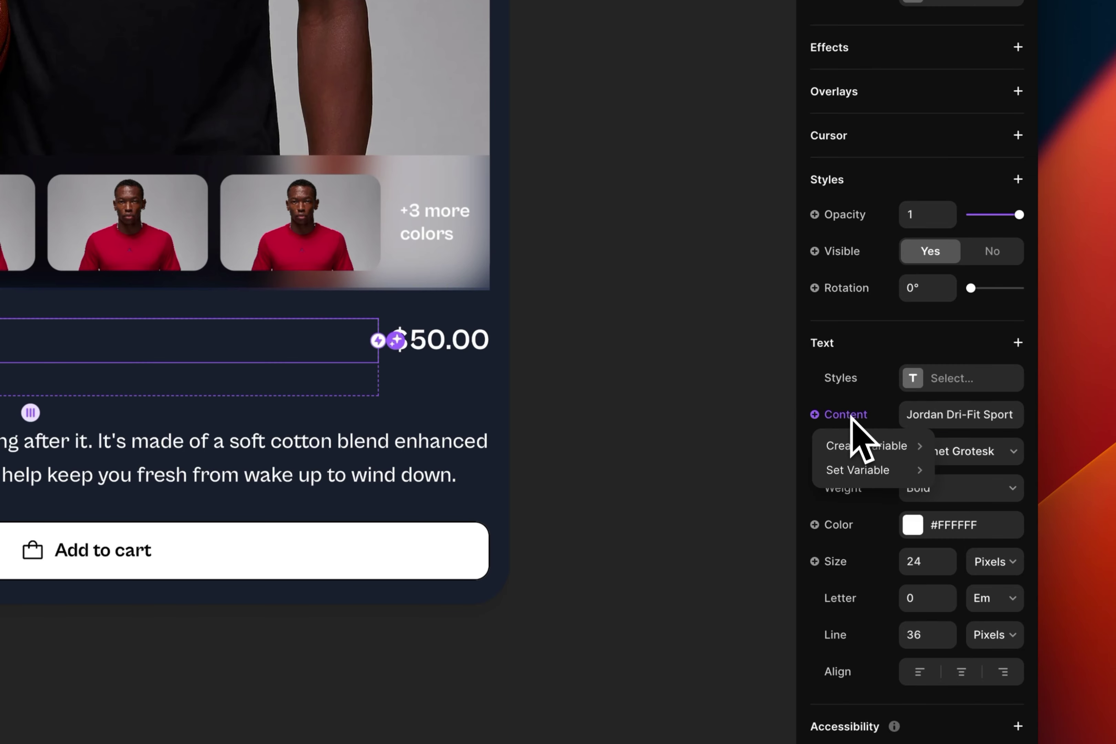
mouse_move(863, 434)
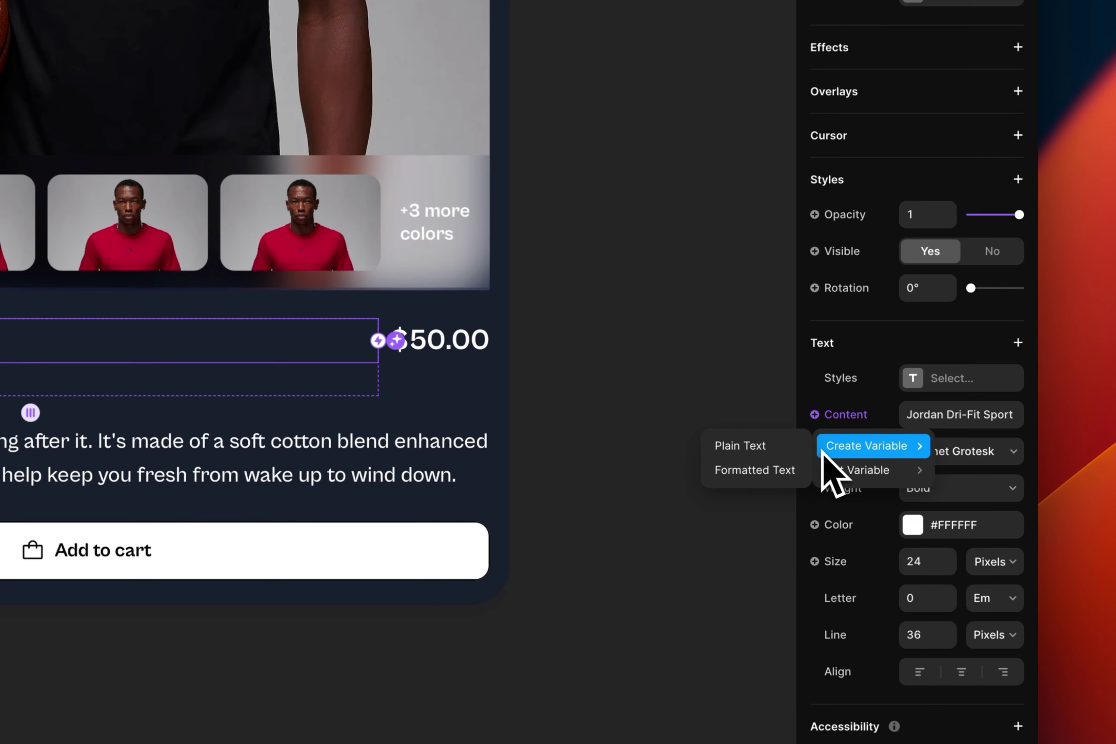
left_click(788, 450)
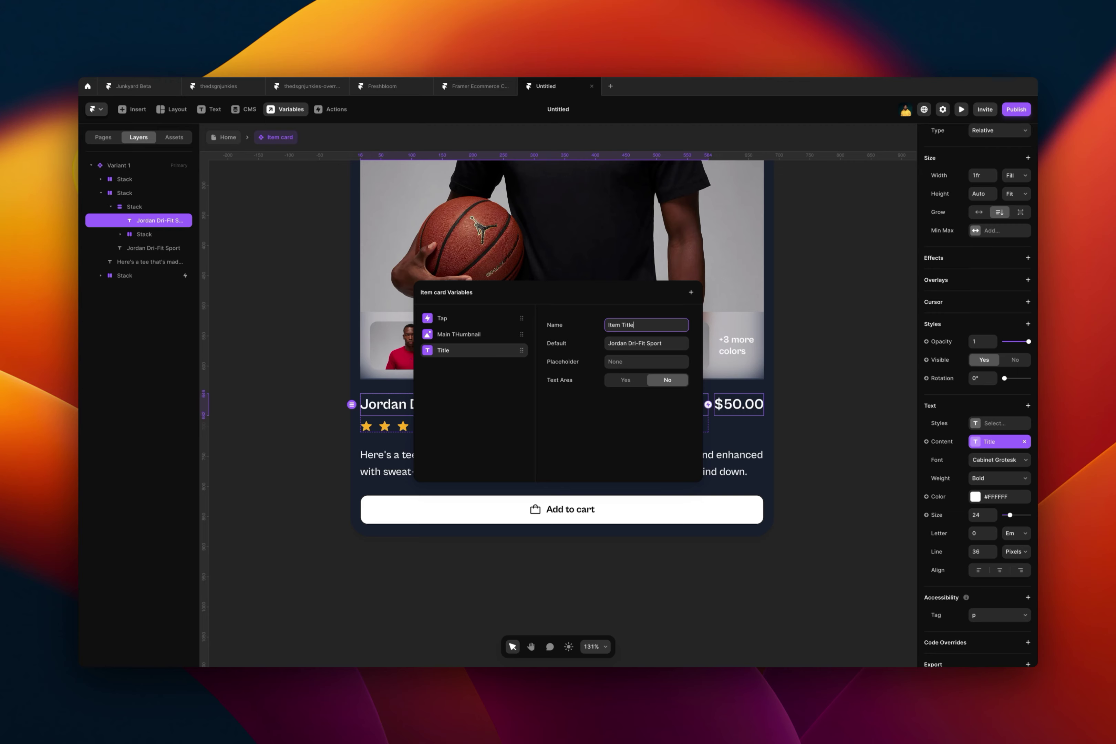
key("Return")
left_click(663, 328)
left_click(619, 267)
left_click(229, 138)
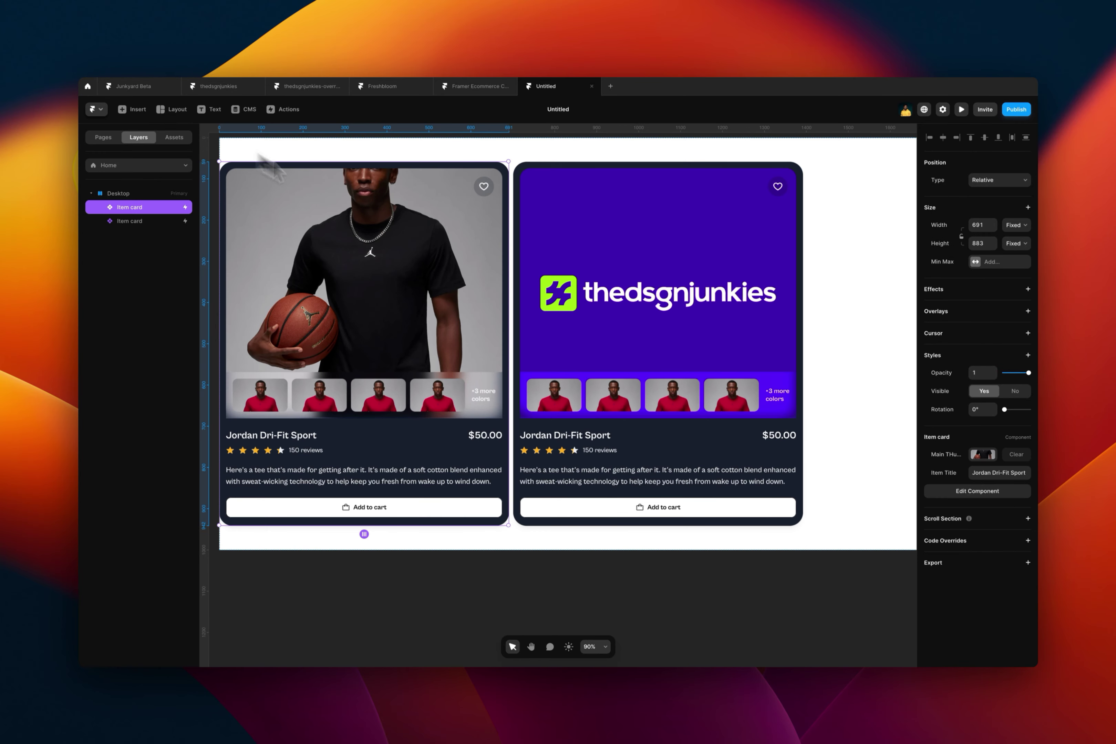
- Retitle the second card 'thedsgnjunkies card' and reopen the Item card component
left_click(688, 444)
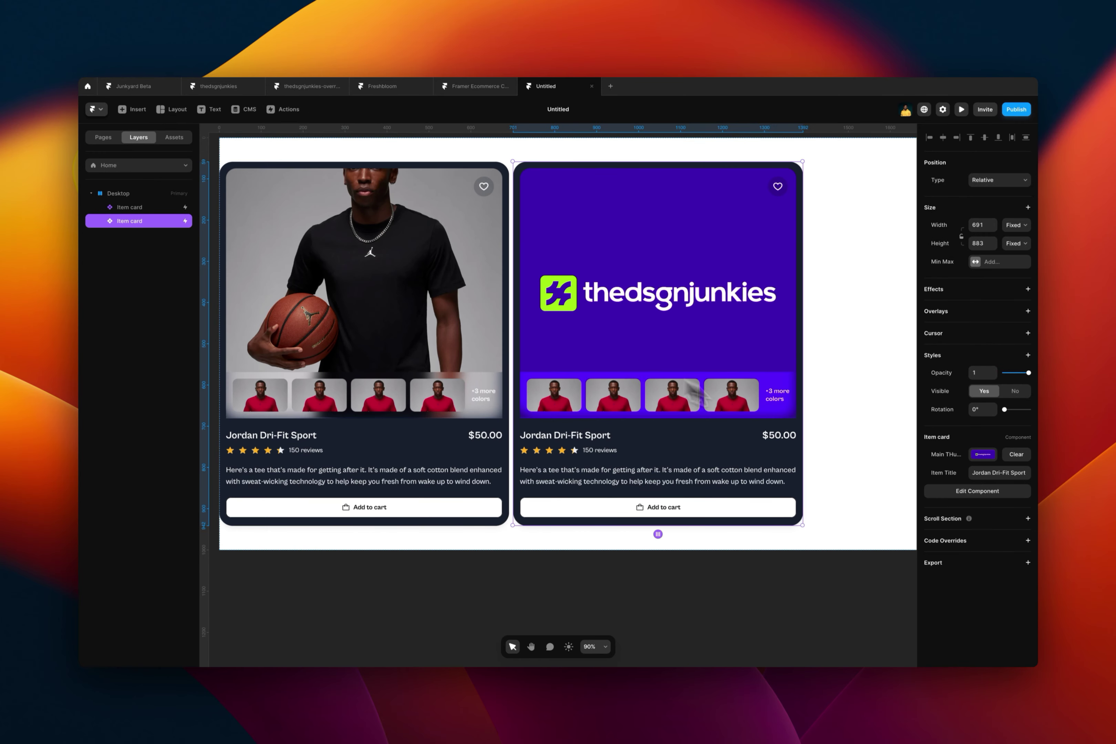
left_click(1007, 473)
type("the")
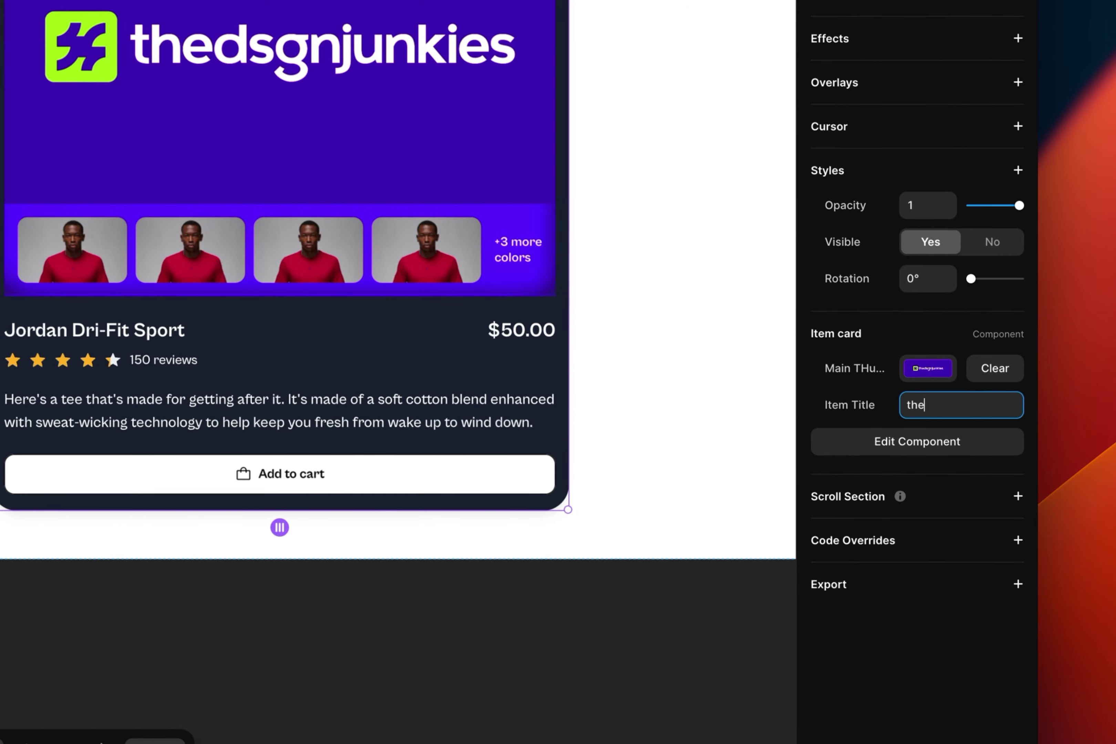
type("dsgnjunkies")
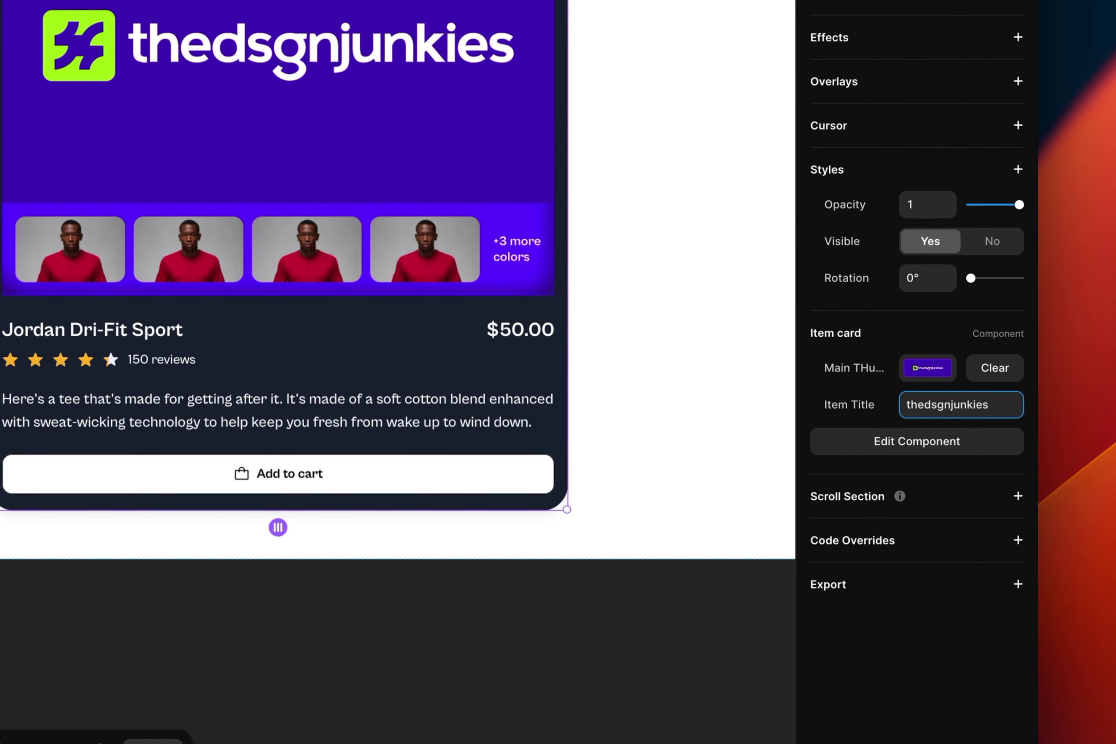
type(" card")
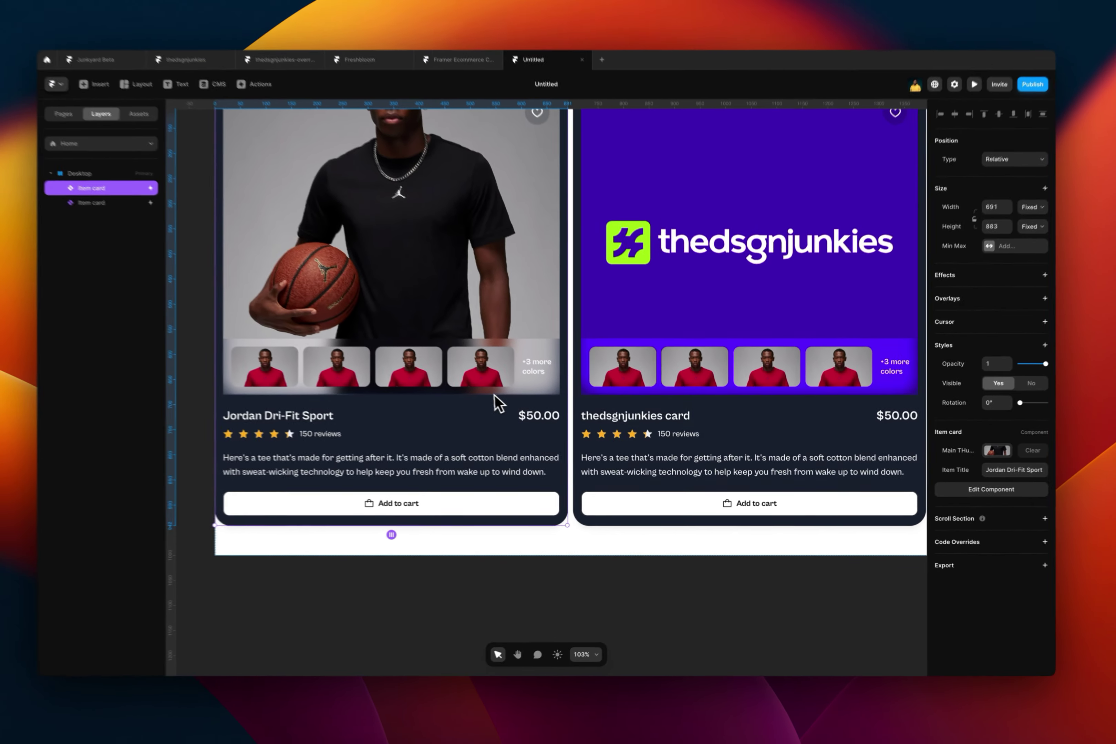
double_click(263, 297)
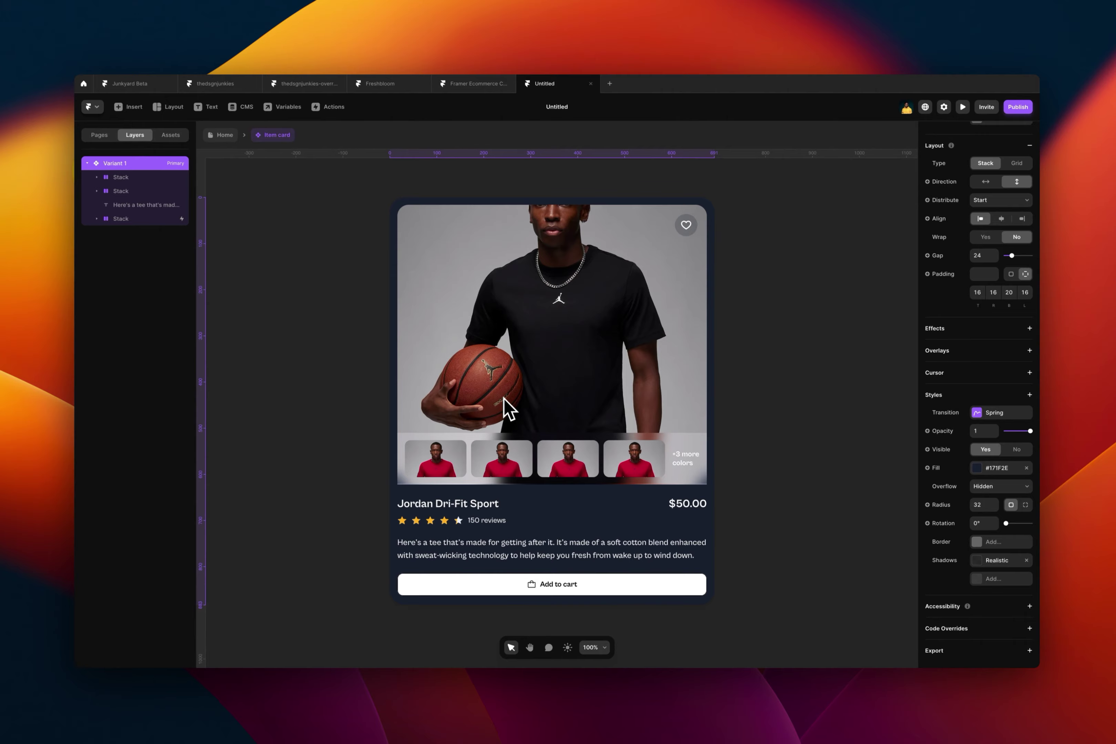
- Select the Jordan Dri-Fit Sport title text within the card
double_click(656, 455)
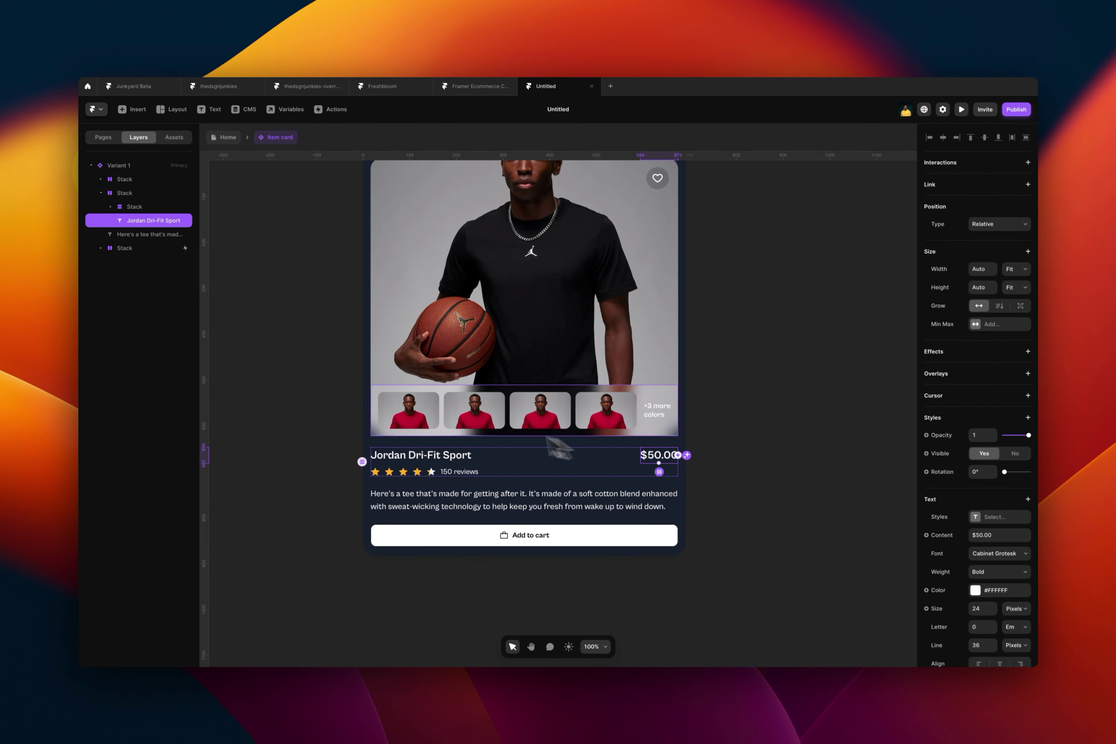
left_click(456, 476)
scroll(463, 478, "up", 3)
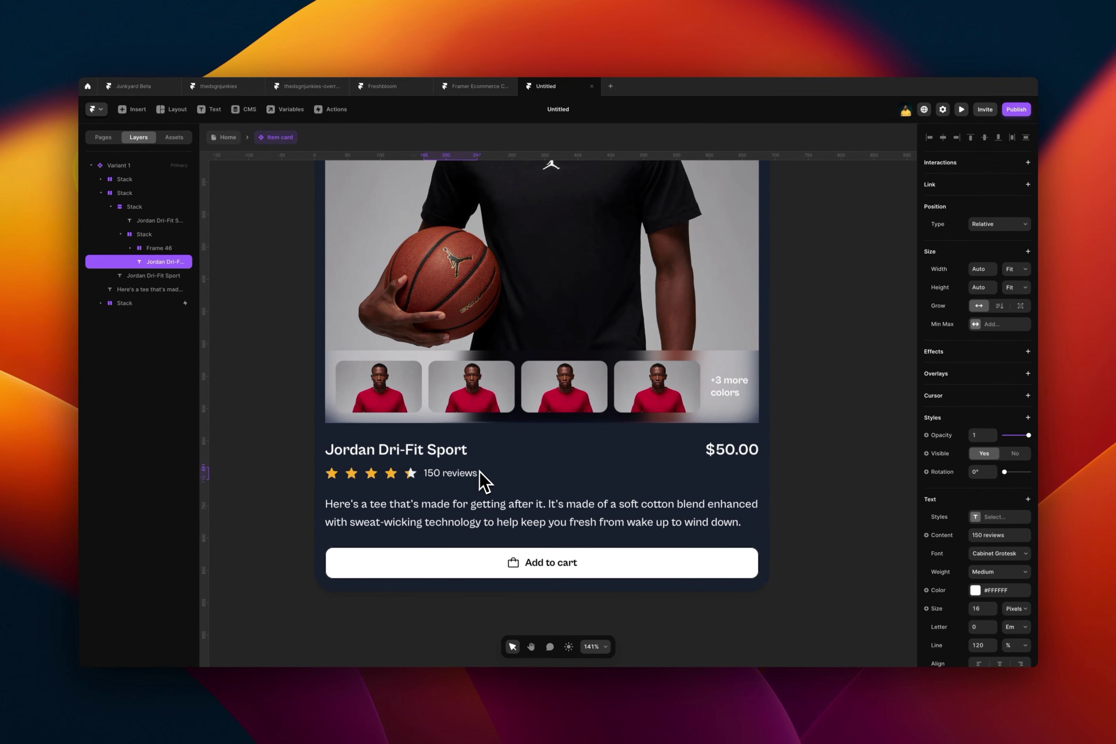
left_click(490, 453)
scroll(509, 456, "down", 4)
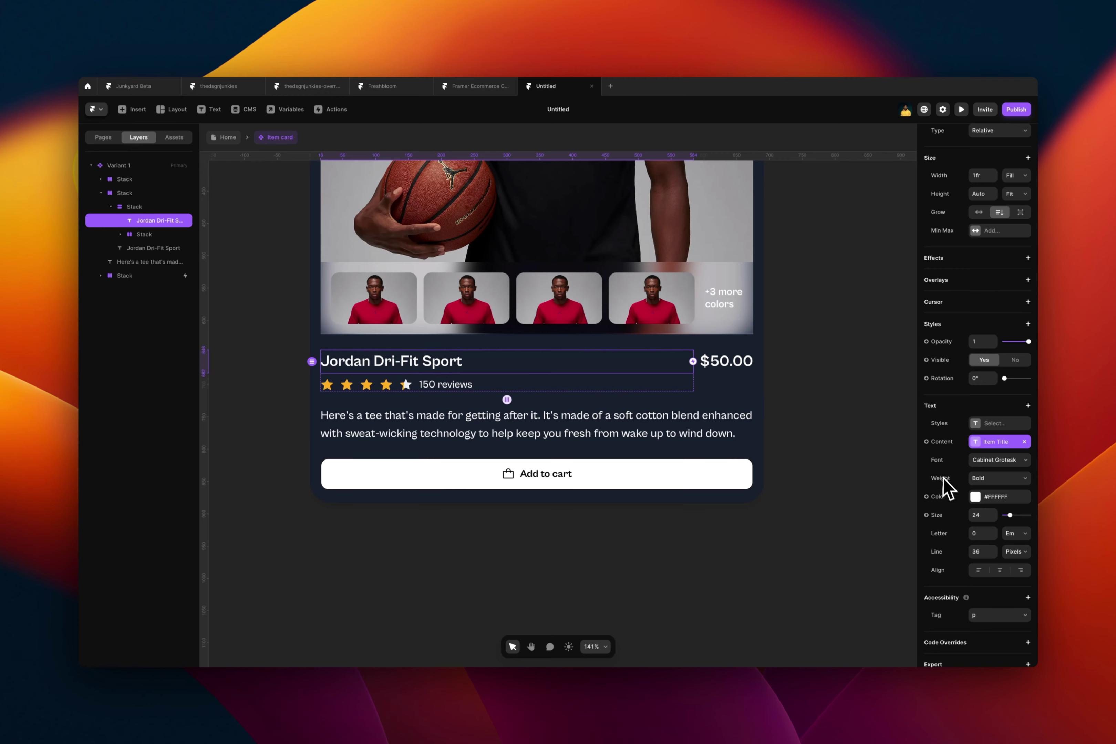
scroll(950, 462, "down", 1)
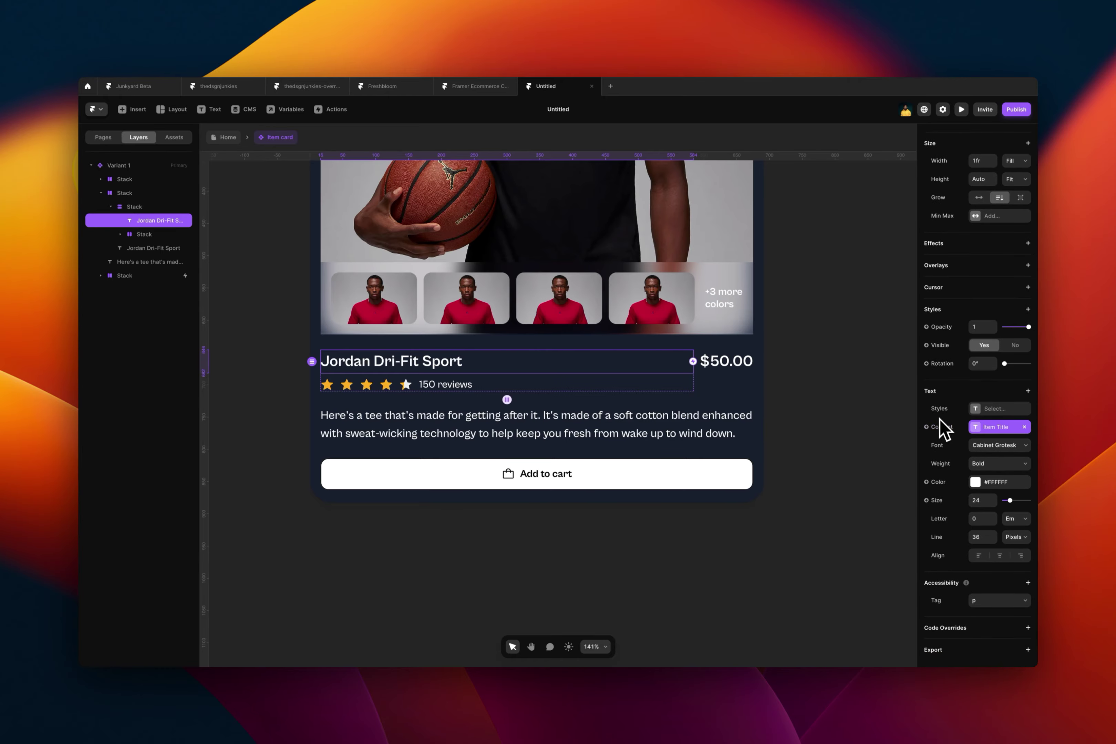
- Make the title colour a variable named Text color, then return Home
left_click(943, 487)
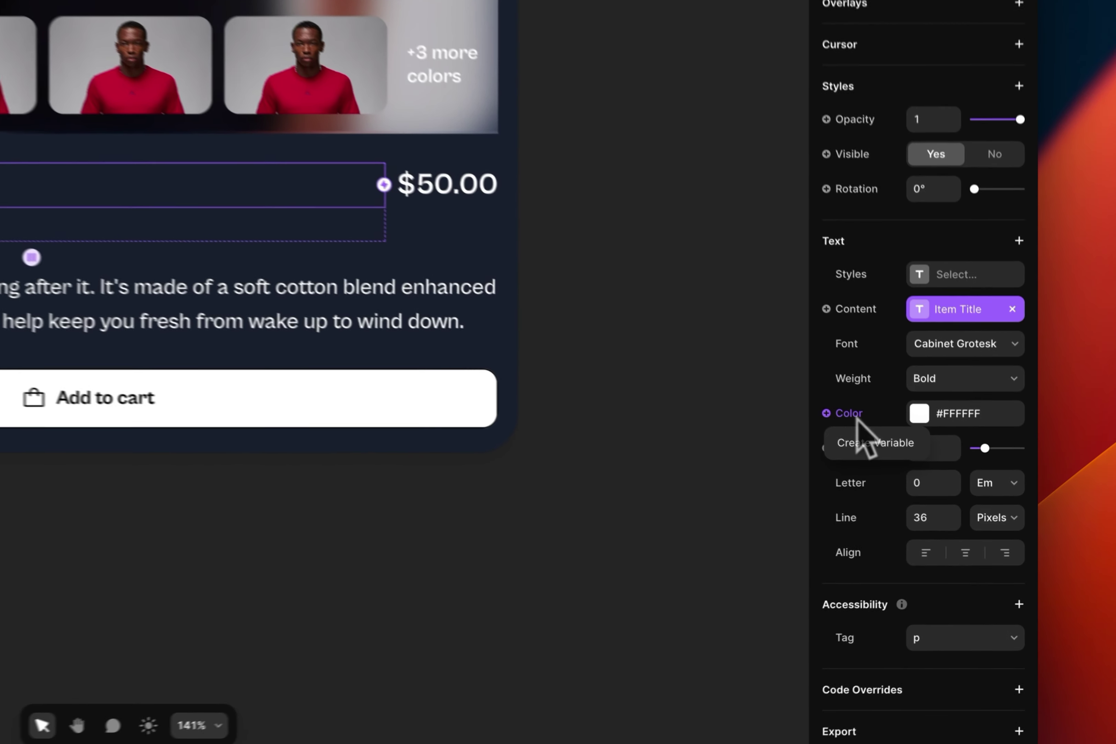
left_click(870, 439)
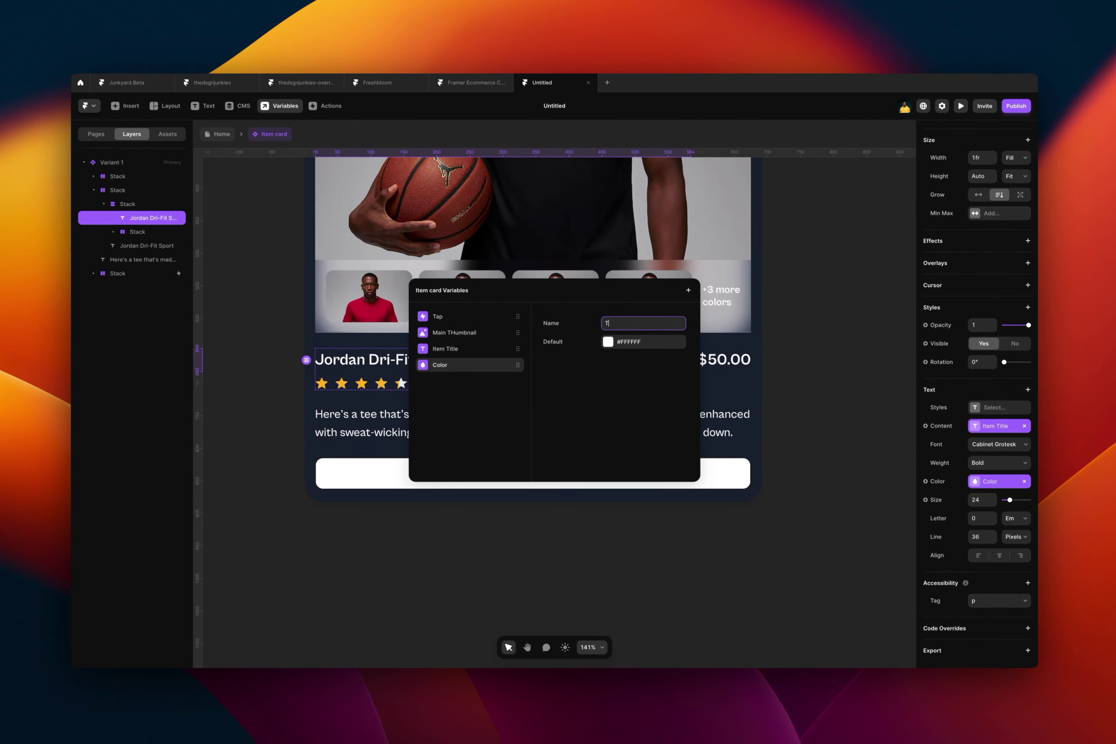
type("Text c")
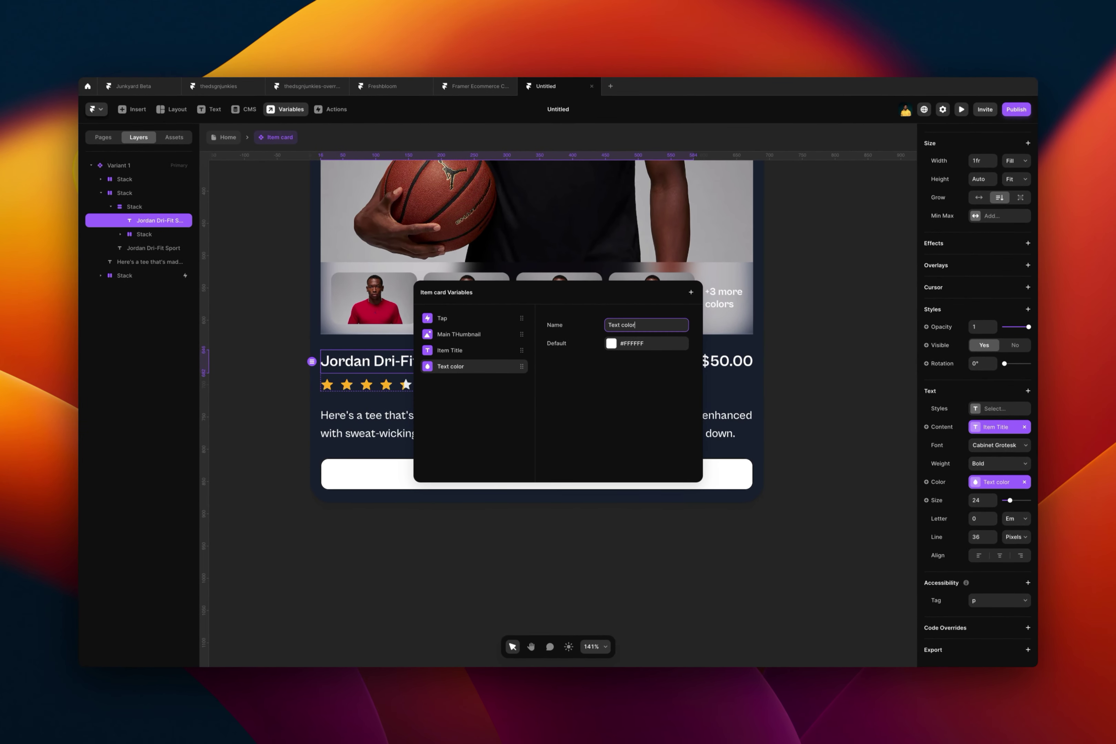
type("olor")
key("Escape")
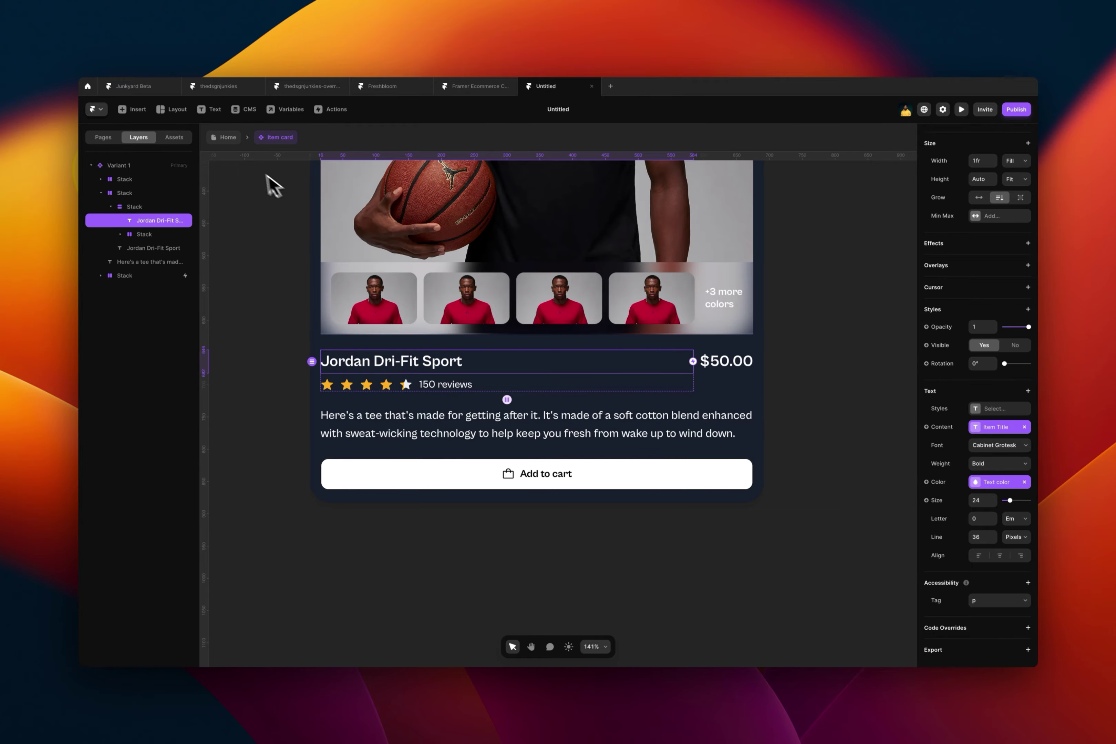
left_click(228, 137)
left_click(672, 452)
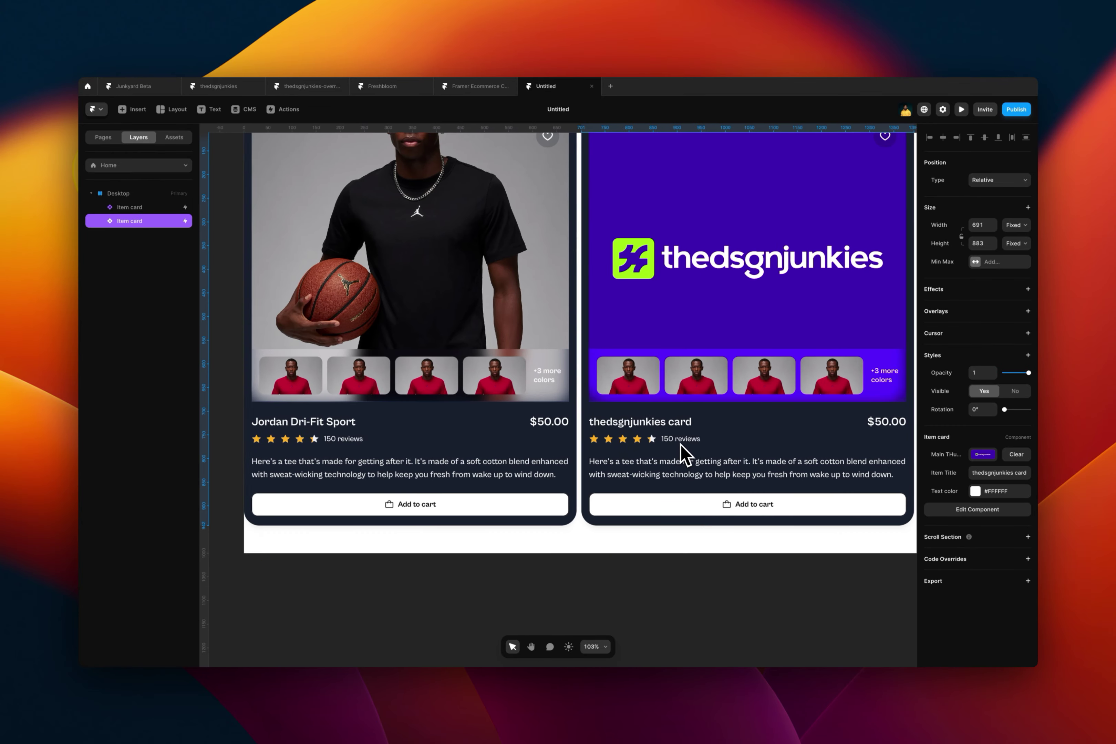
- Set the thedsgnjunkies card's Text color to pale yellow-green #E4FF82
scroll(684, 456, "right", 2)
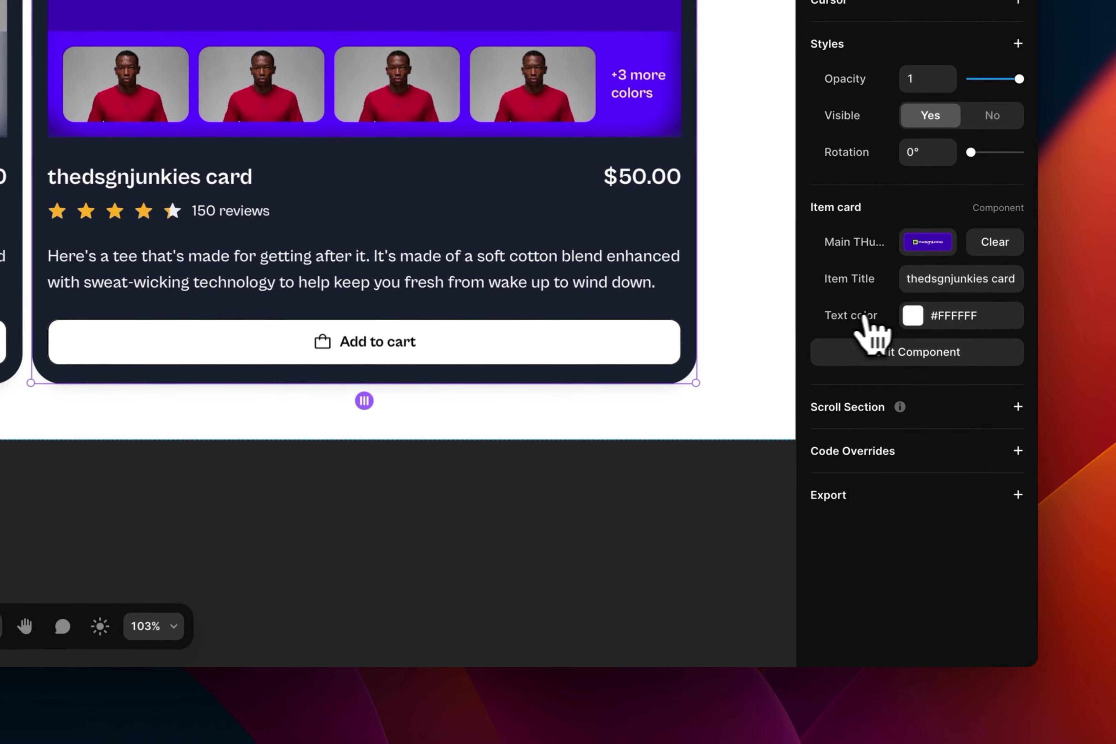
left_click(929, 343)
left_click_drag(743, 352, 652, 369)
left_click_drag(600, 468, 587, 469)
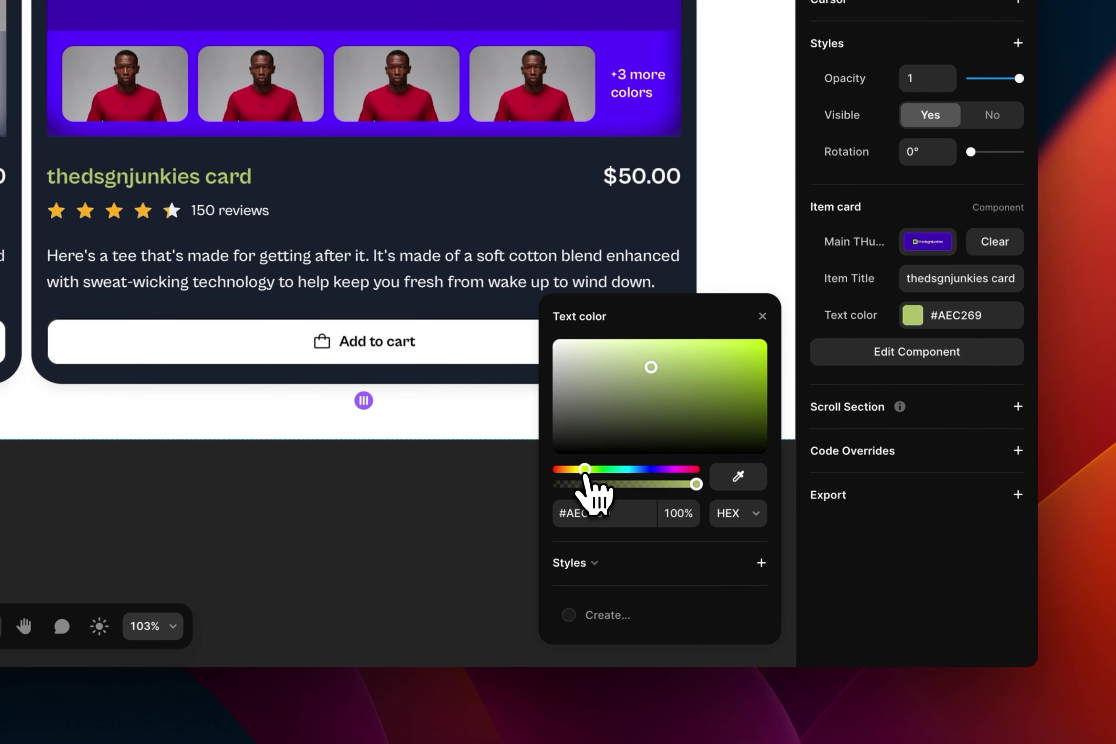
mouse_move(670, 359)
left_mouse_down()
mouse_move(677, 350)
mouse_move(598, 318)
mouse_move(662, 344)
left_mouse_up()
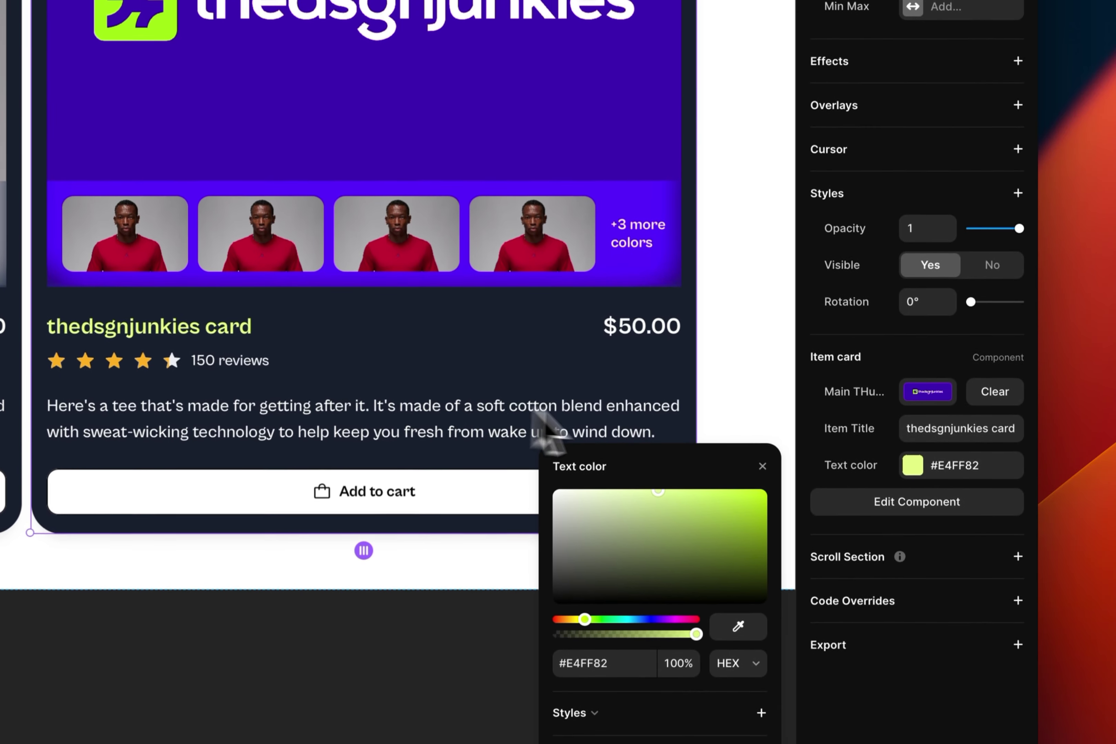
left_click(762, 427)
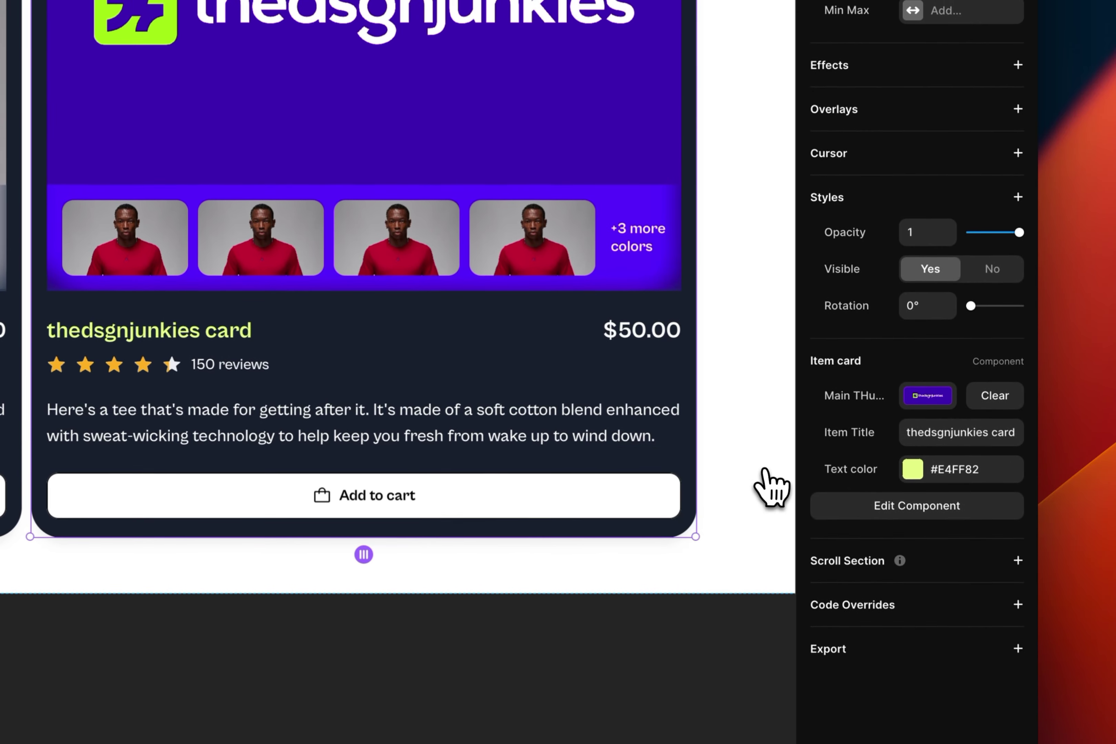
scroll(431, 357, "up", 5)
scroll(399, 398, "down", 5)
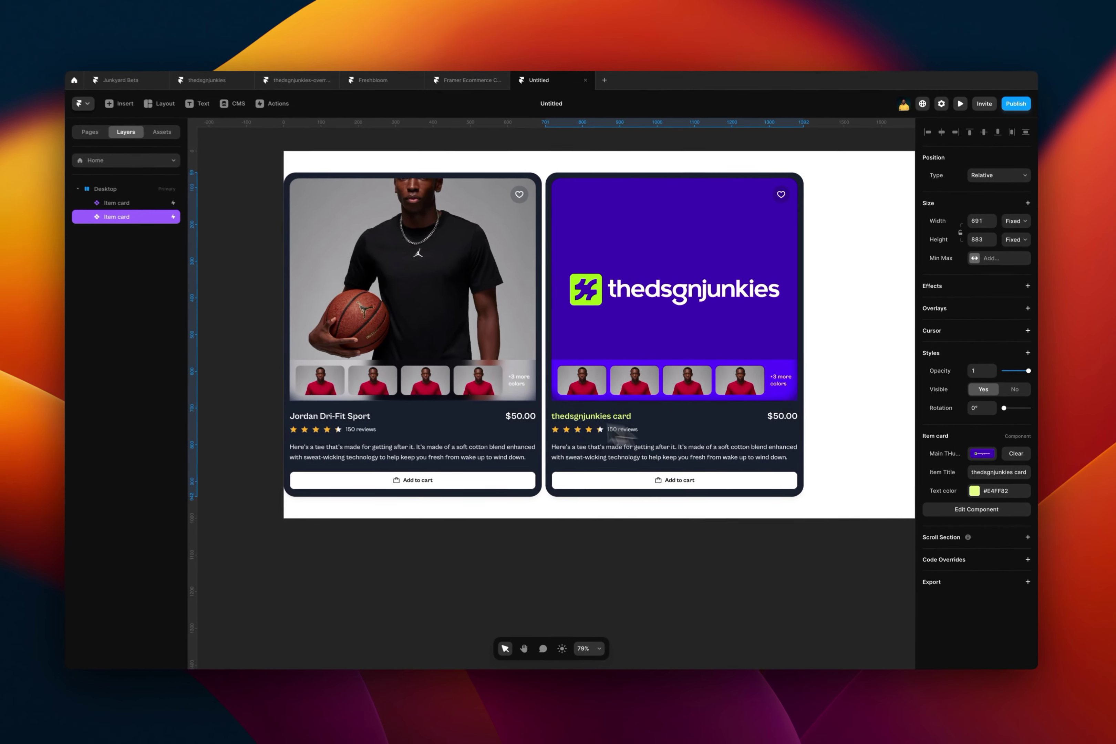
- Enter the Item card component and inspect its title, $50.00 price and description layers
double_click(461, 420)
scroll(610, 438, "up", 5)
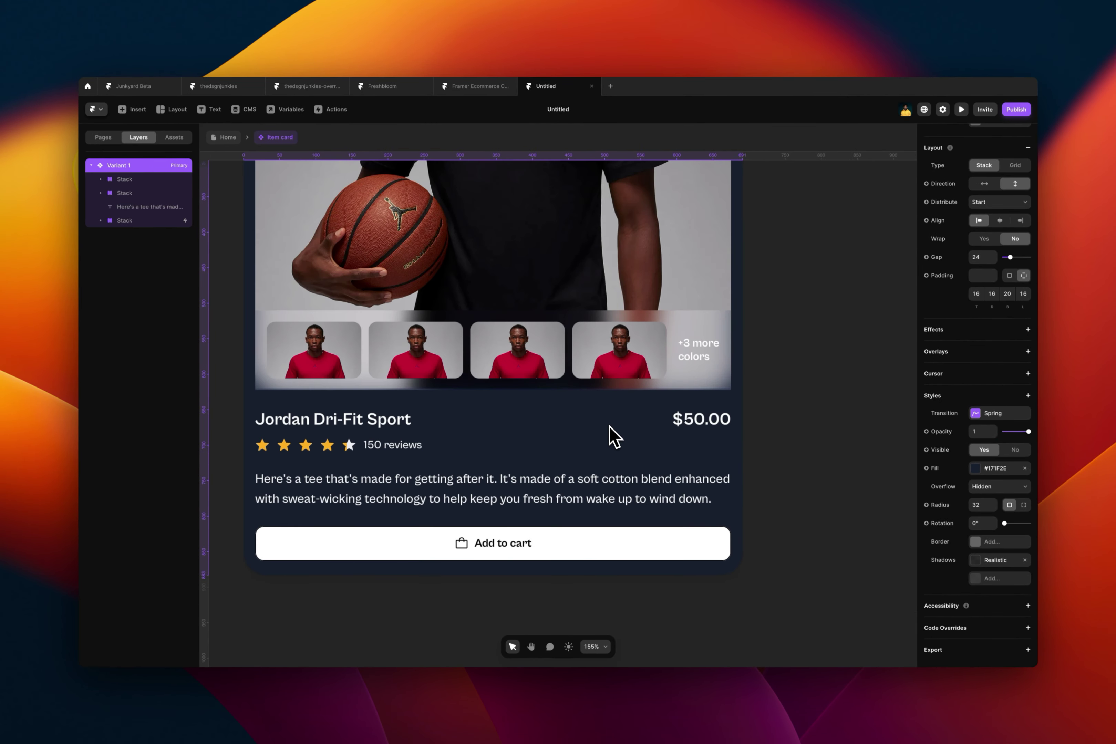
scroll(643, 436, "left", 3)
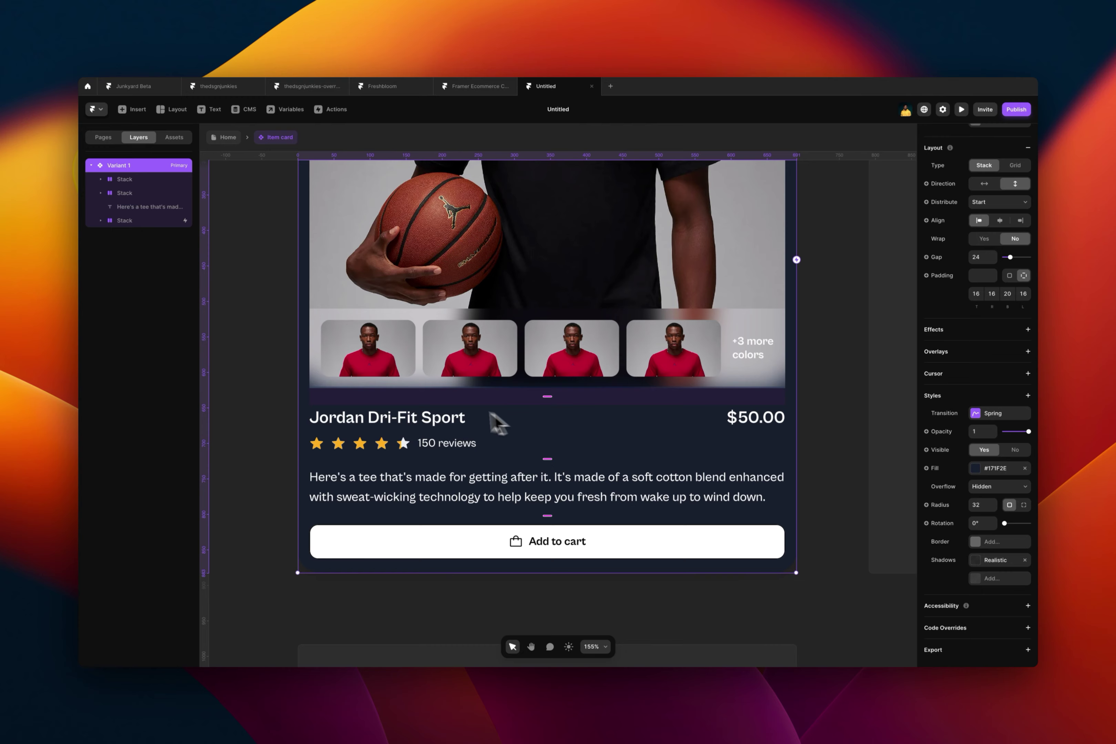
left_click(473, 427)
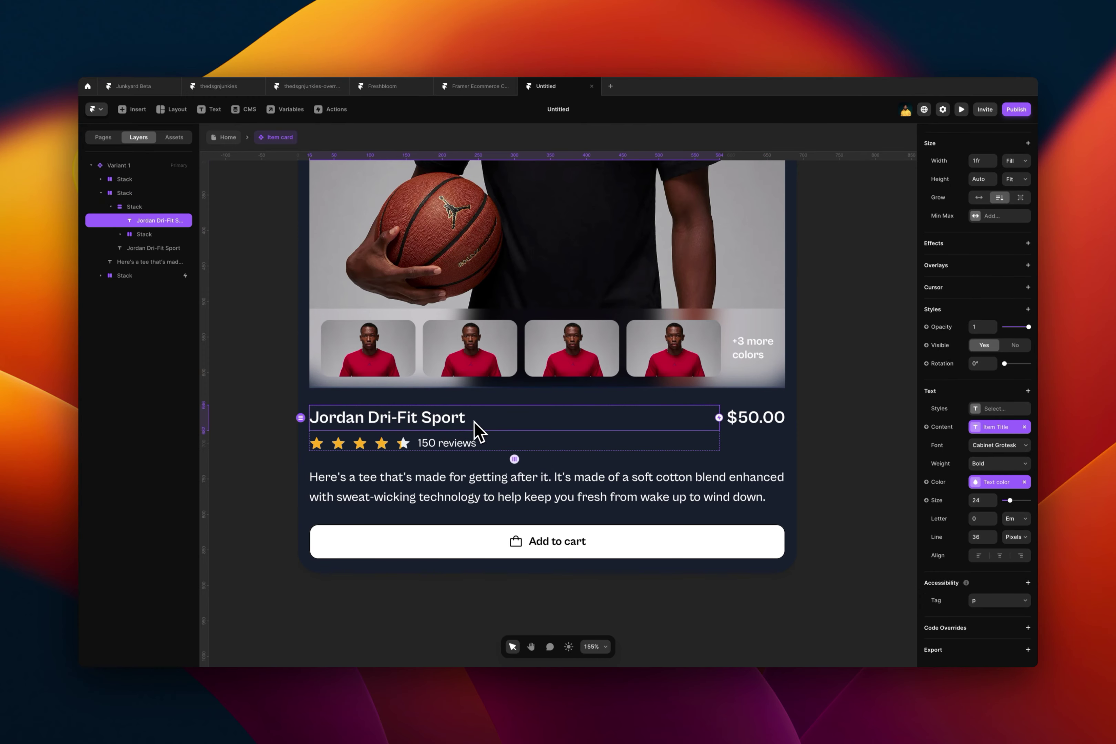
left_click(754, 424)
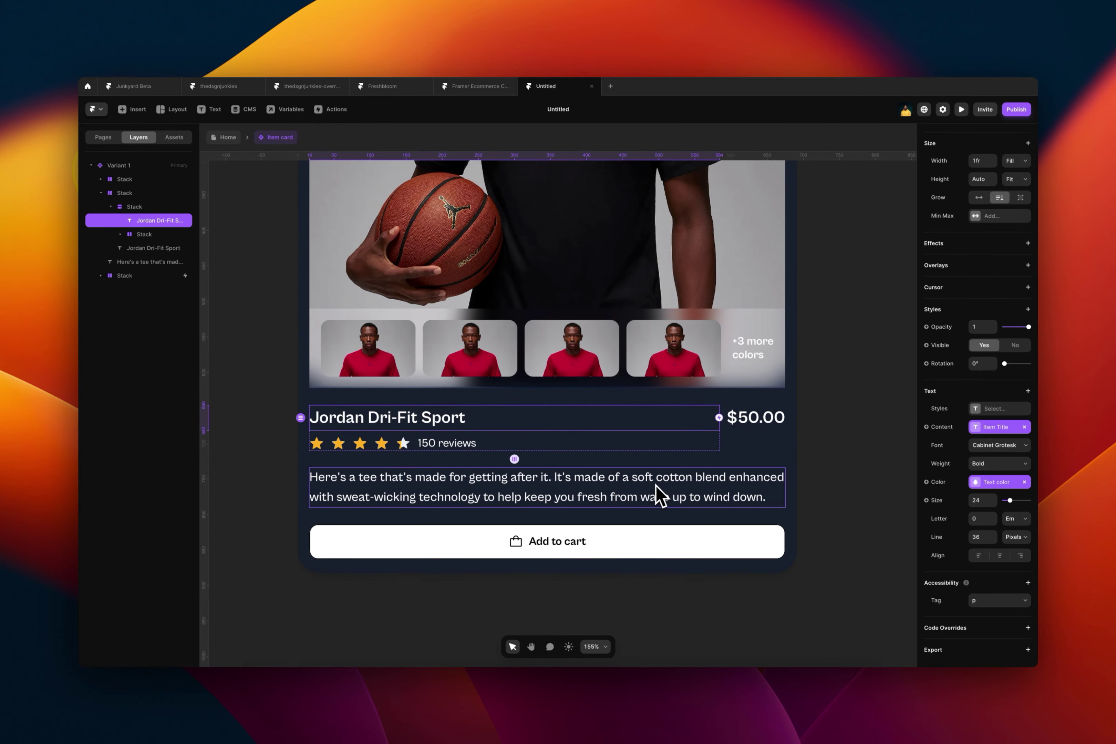
left_click(664, 499)
scroll(1030, 526, "down", 3)
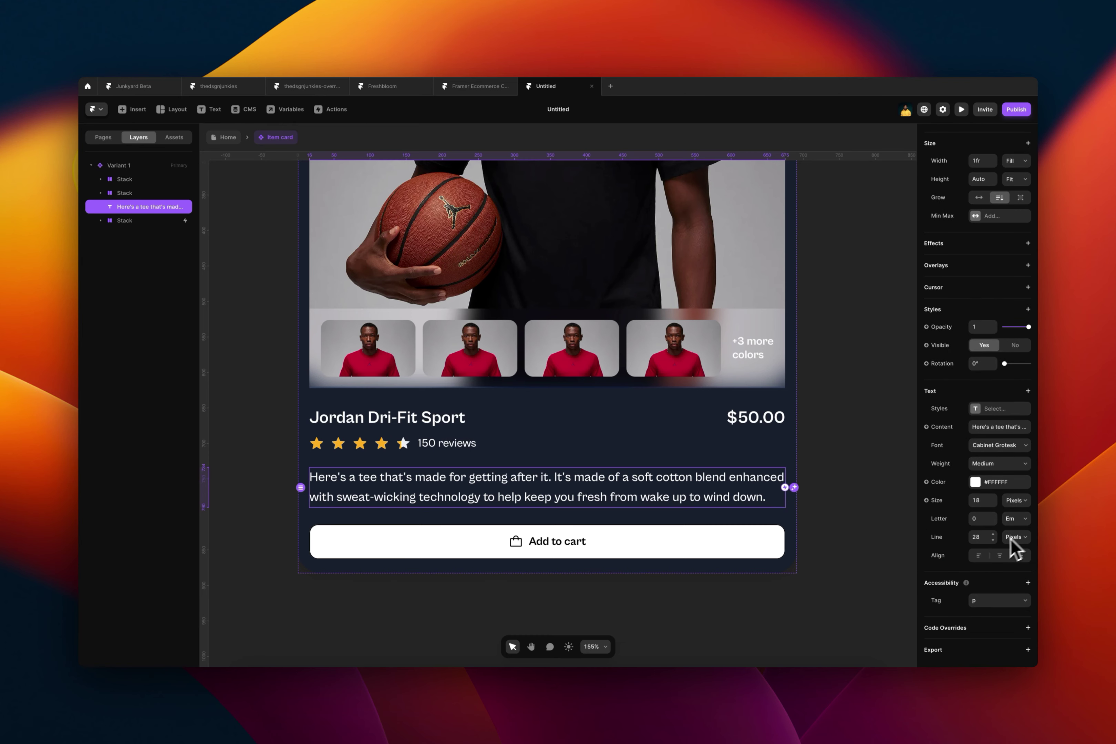
left_click(926, 481)
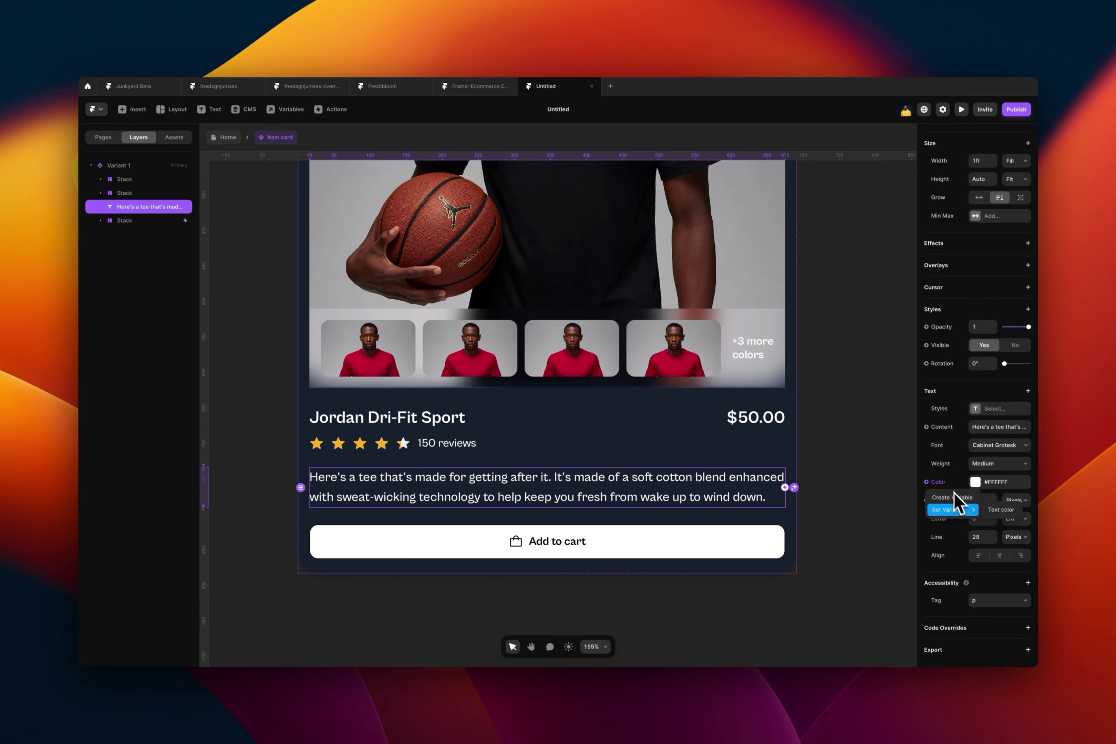
left_click(776, 425)
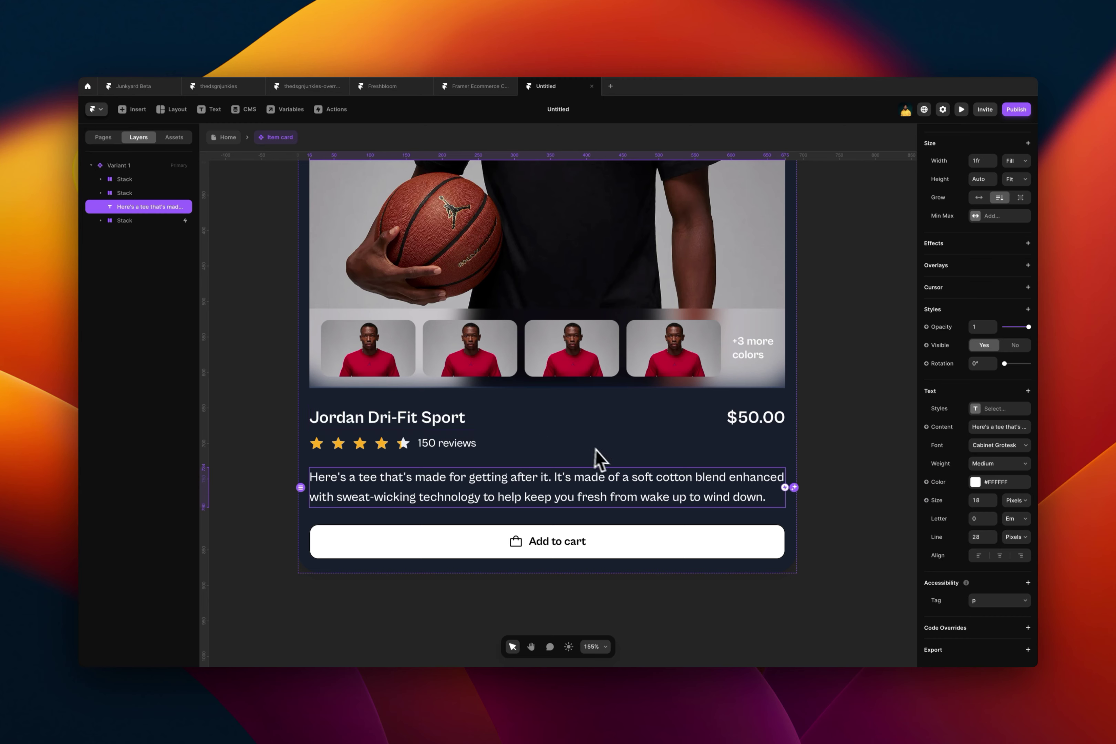
left_click(760, 423)
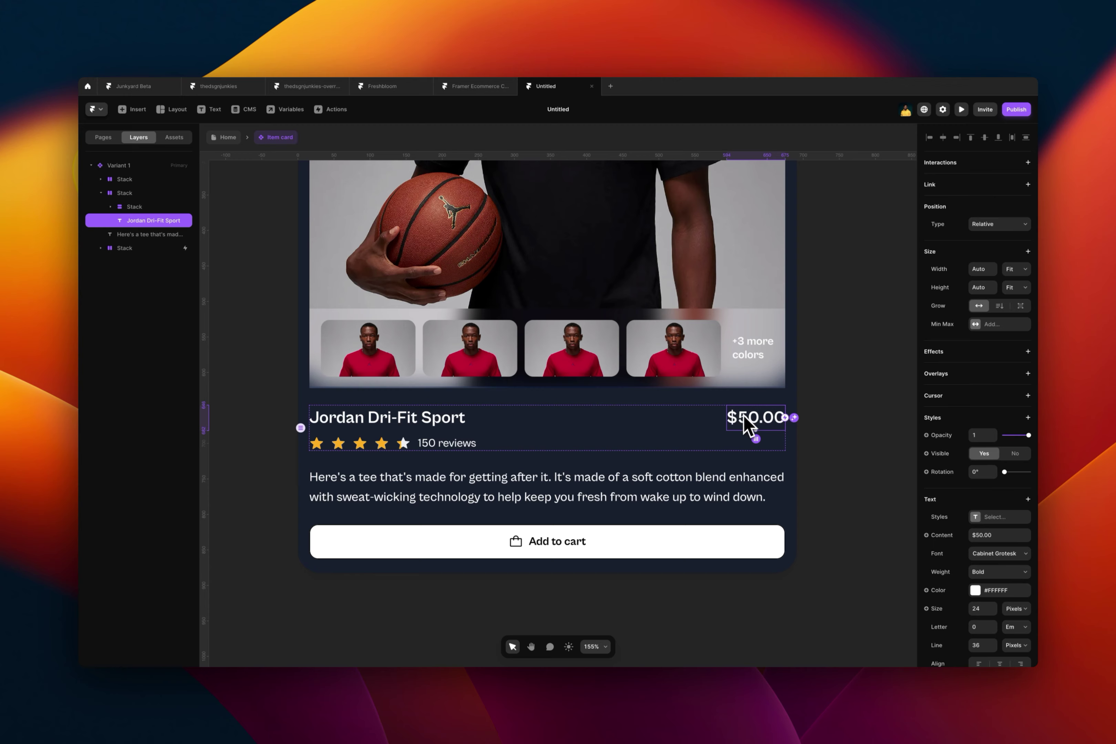
- Bind the $50.00 price text's colour to the Text color variable
scroll(724, 417, "down", 1)
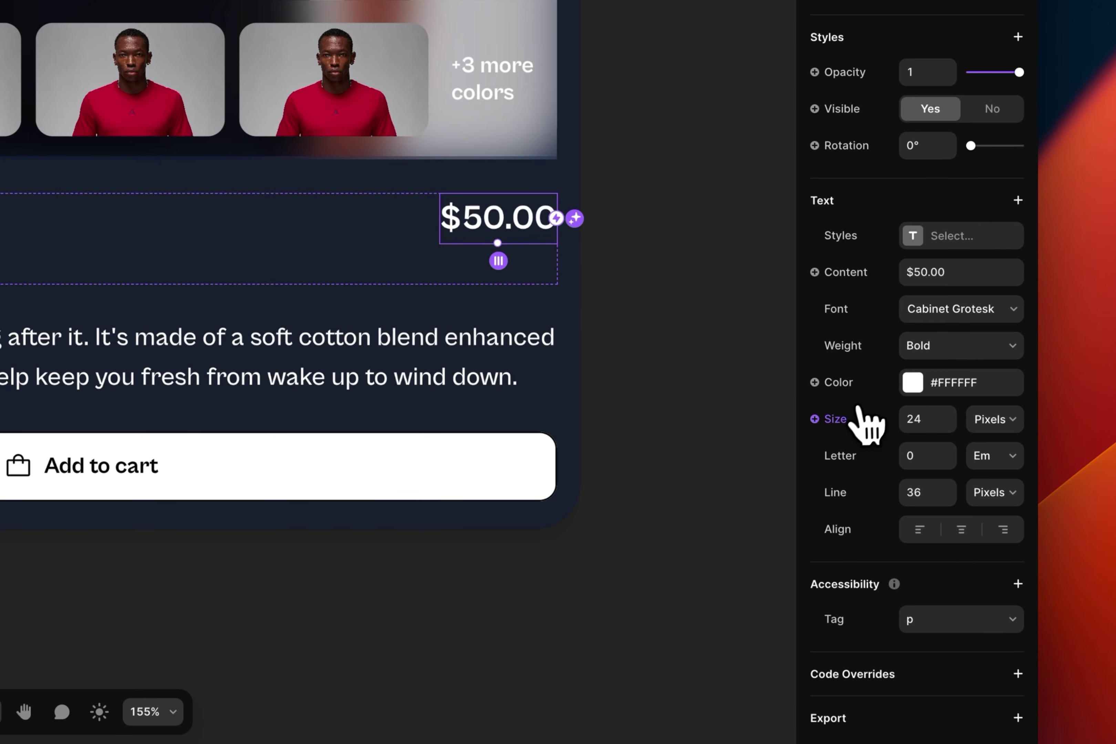
left_click(846, 384)
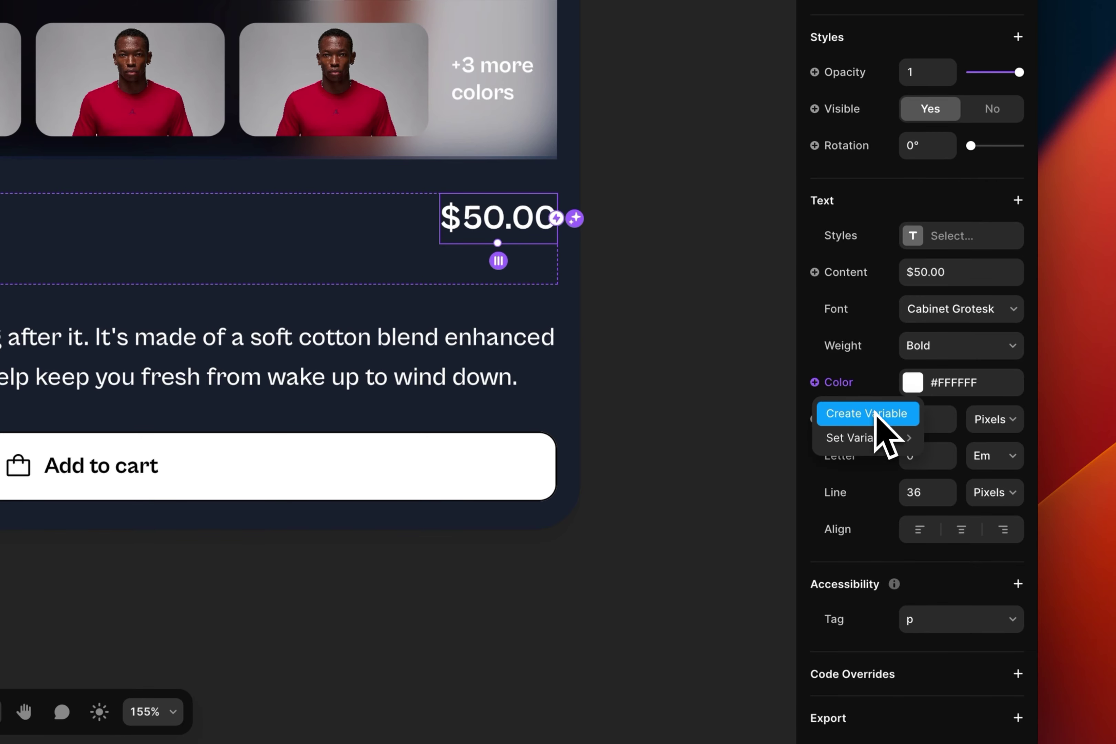
mouse_move(878, 438)
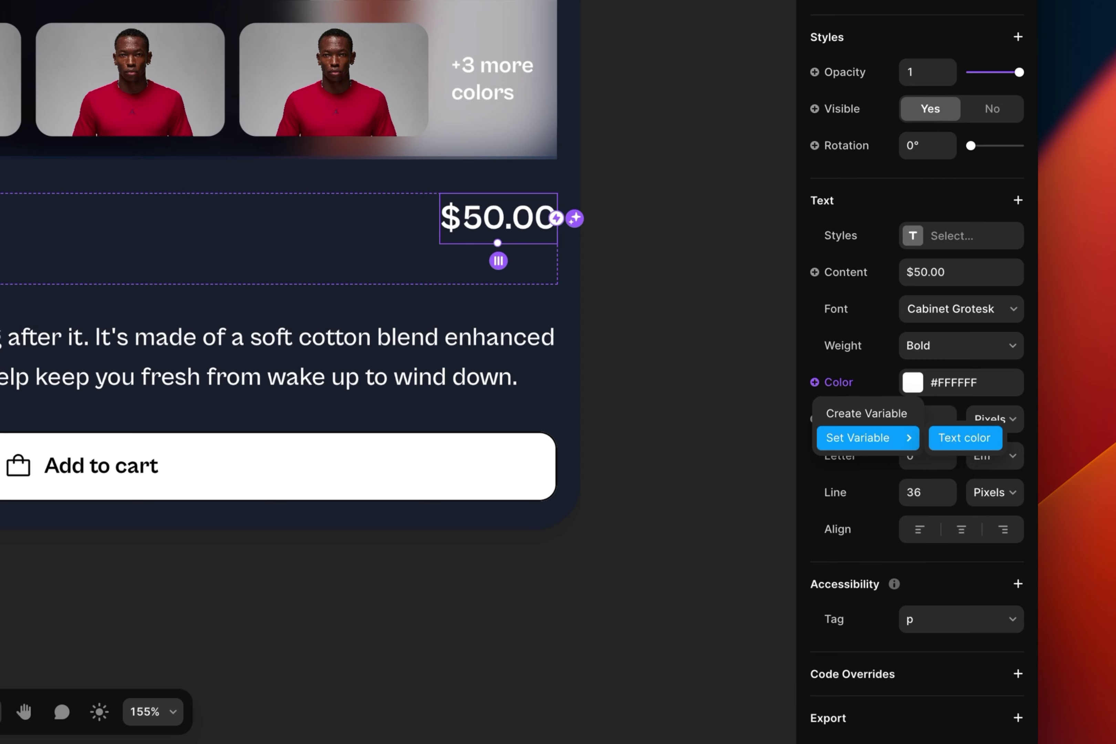
left_click(964, 438)
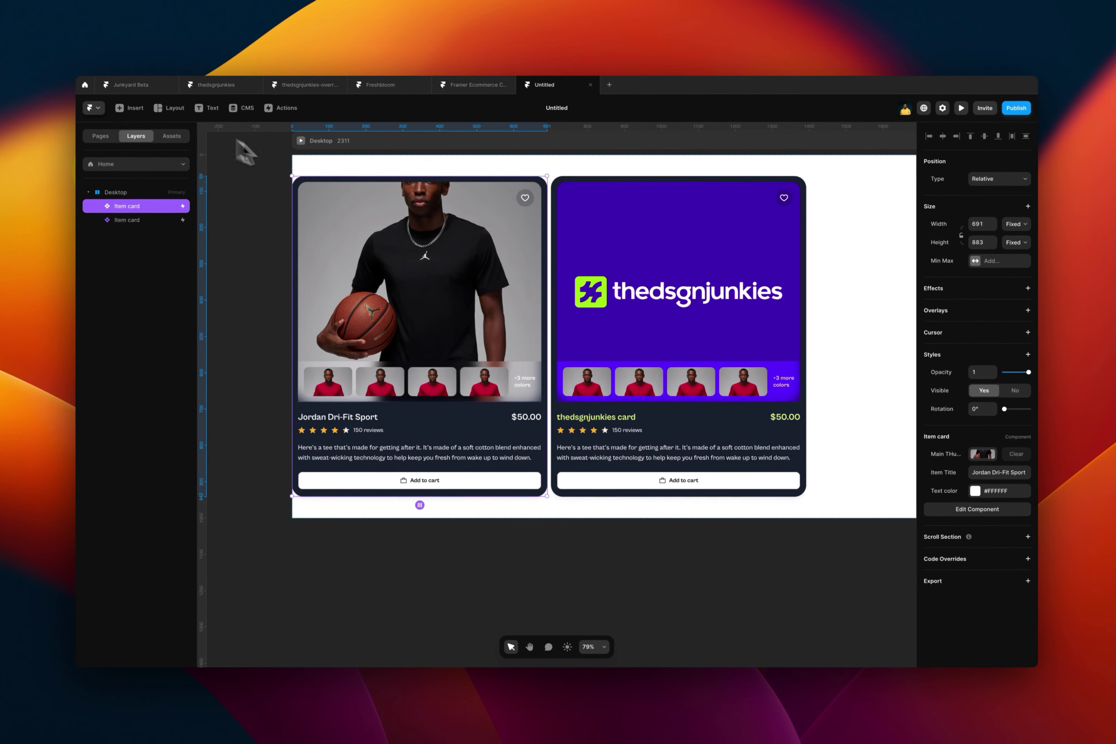
- Set the thedsgnjunkies card's Text color to green #00FFA2
scroll(623, 361, "up", 5)
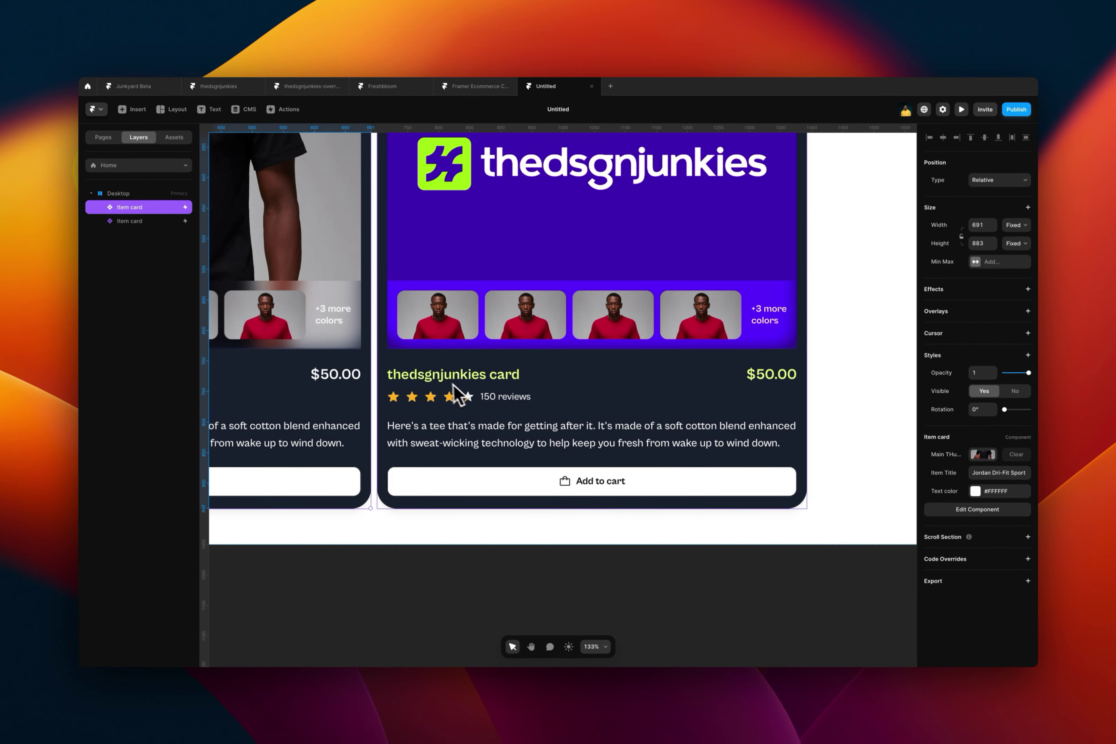
left_click(461, 388)
left_click(1008, 493)
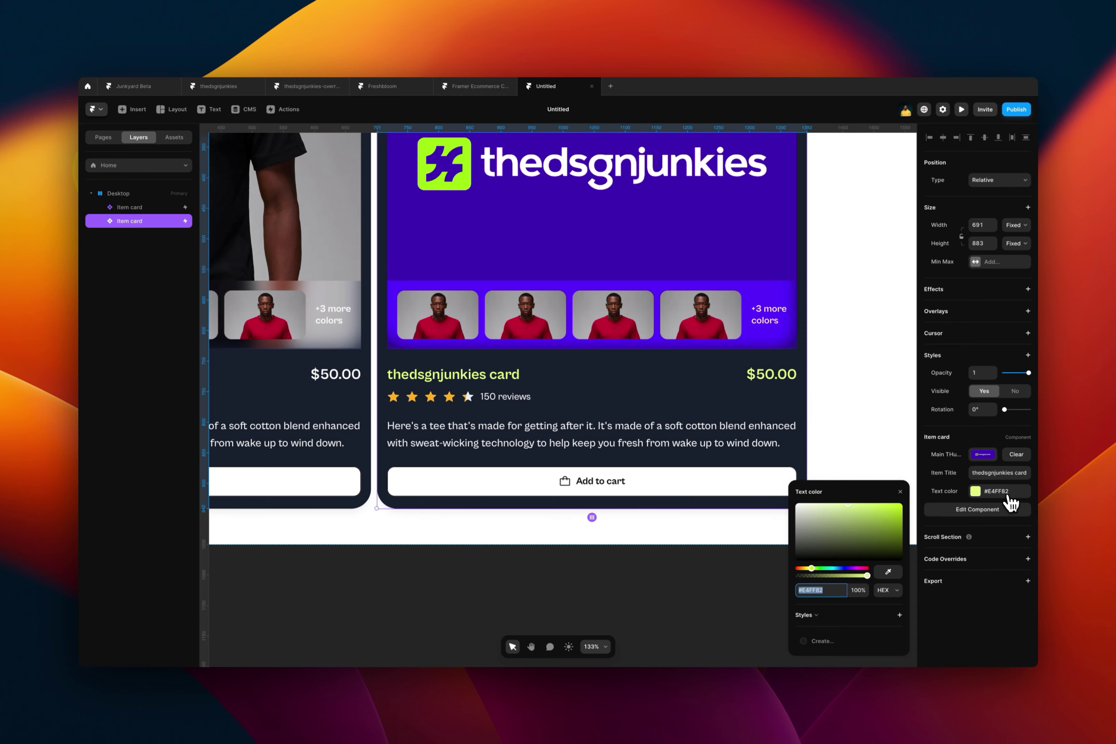
mouse_move(853, 511)
left_mouse_down()
mouse_move(829, 516)
mouse_move(883, 517)
mouse_move(899, 552)
mouse_move(860, 518)
left_mouse_up()
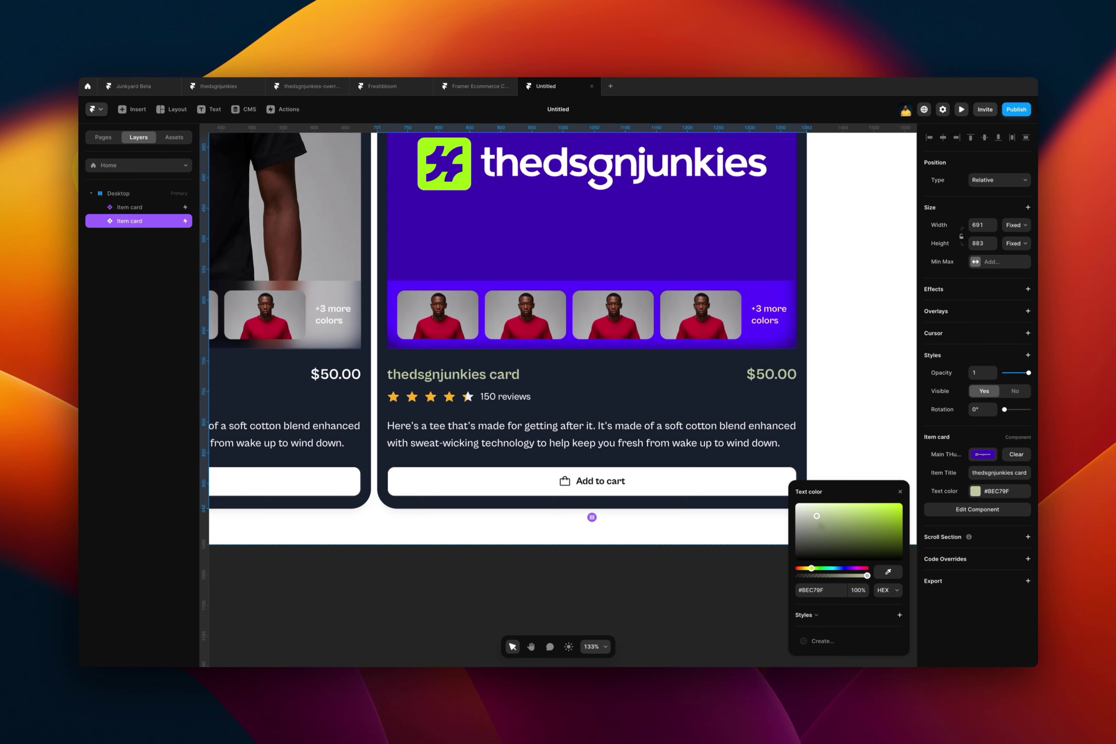
left_click_drag(816, 515, 790, 499)
left_click_drag(858, 500, 905, 500)
left_click(828, 568)
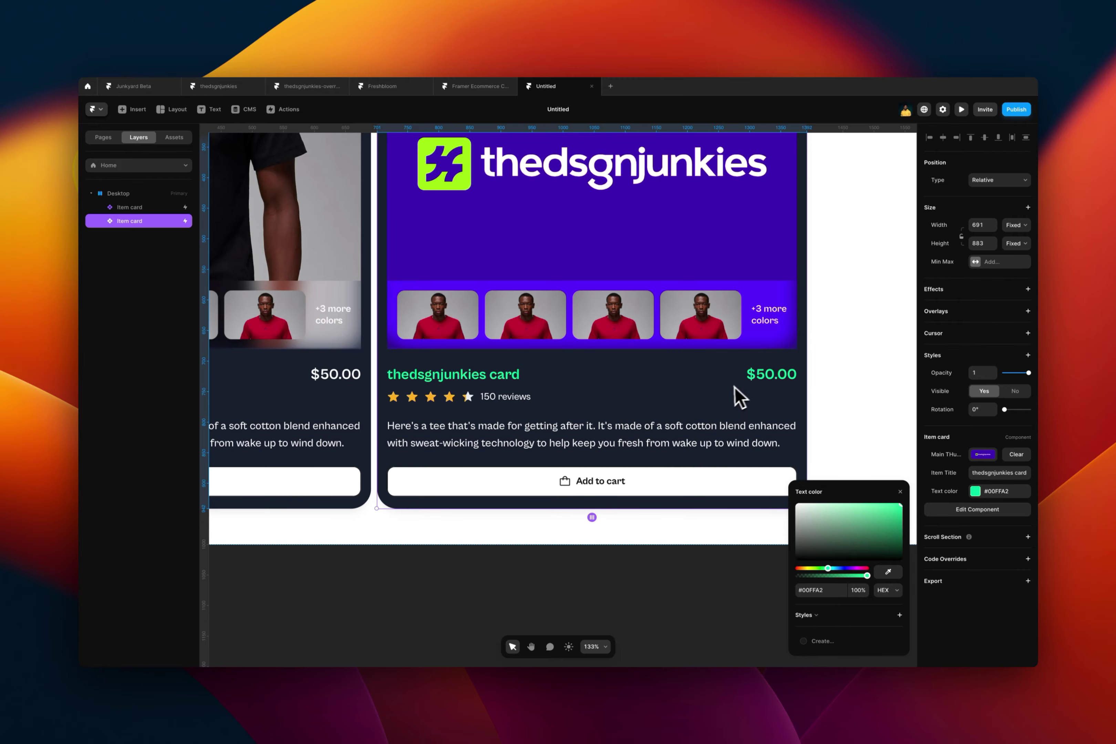
- Open the Item card component for editing from the Jordan Dri-Fit Sport card
scroll(767, 392, "up", 5)
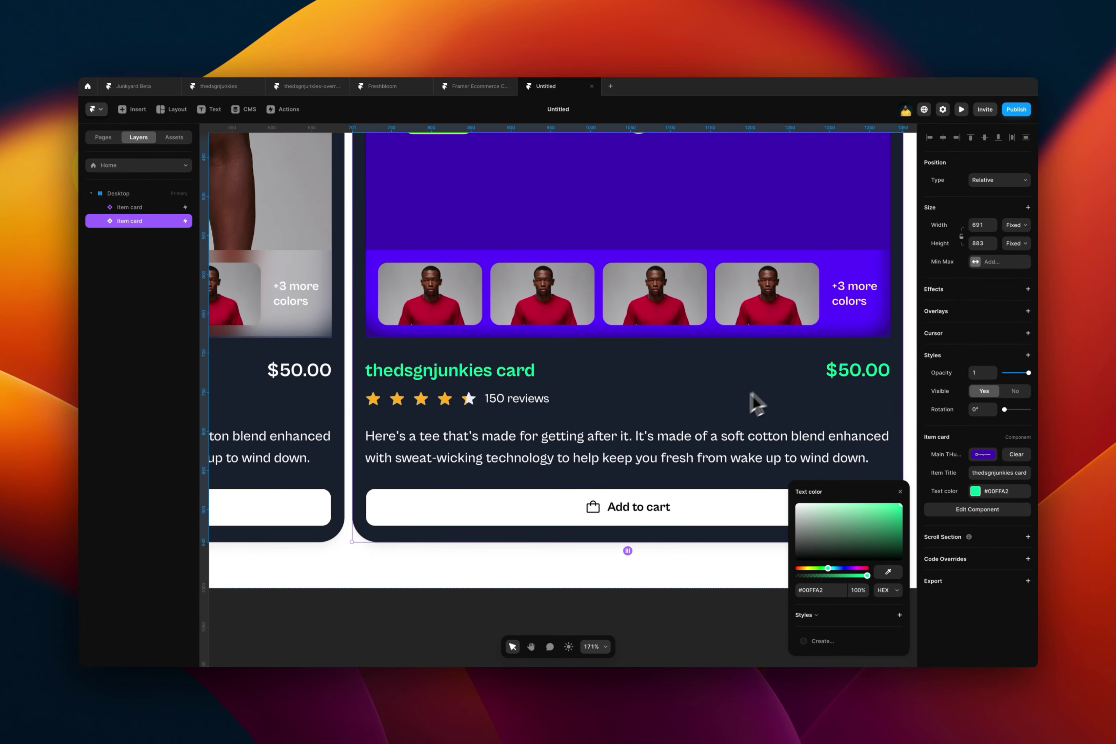
scroll(748, 418, "down", 5)
left_click(411, 386)
double_click(403, 387)
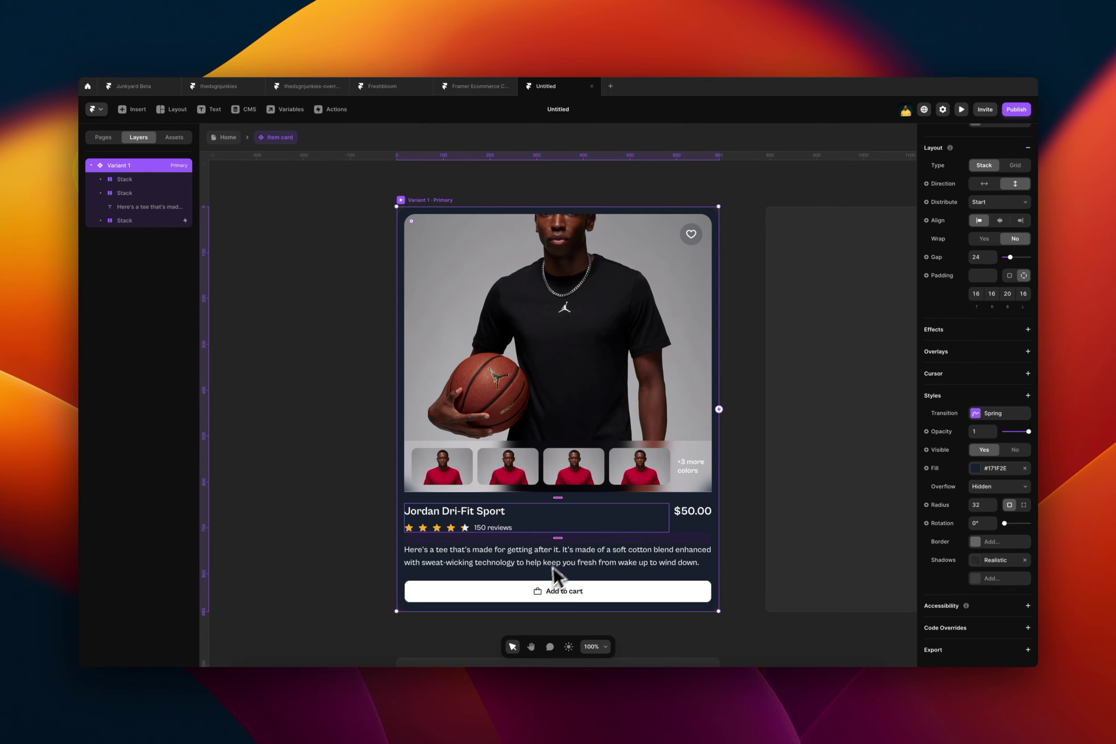
- Bind the description paragraph's colour to the Text color variable
scroll(556, 573, "down", 5)
left_click(553, 446)
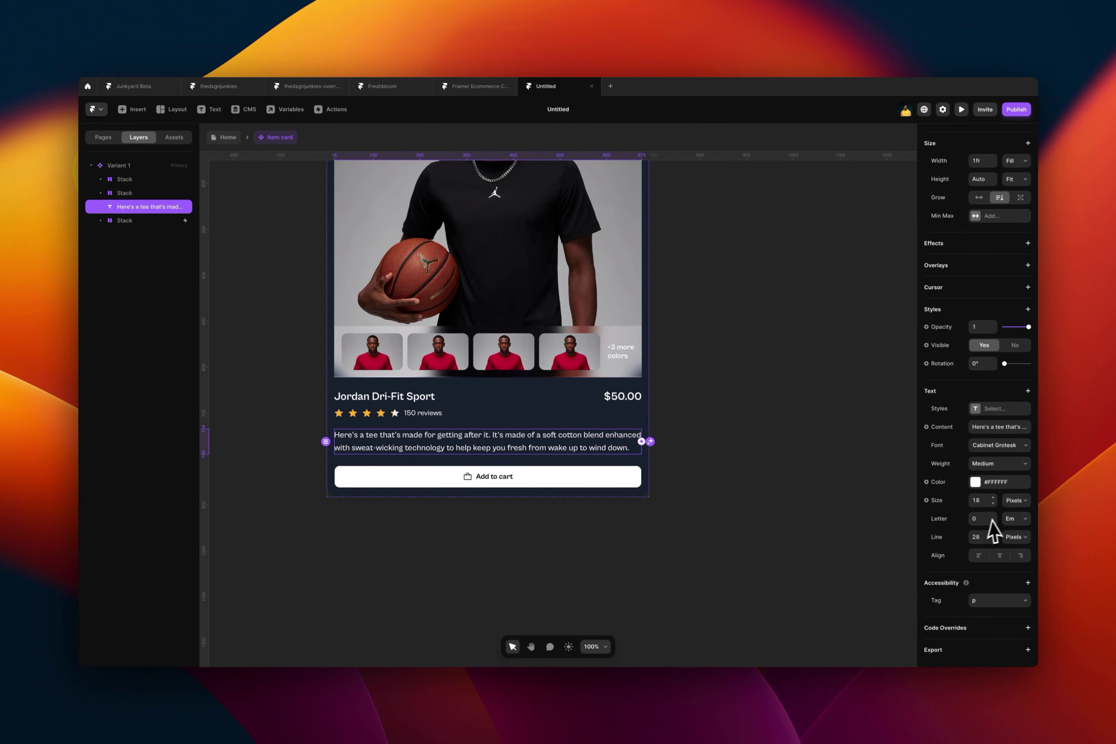
left_click(955, 484)
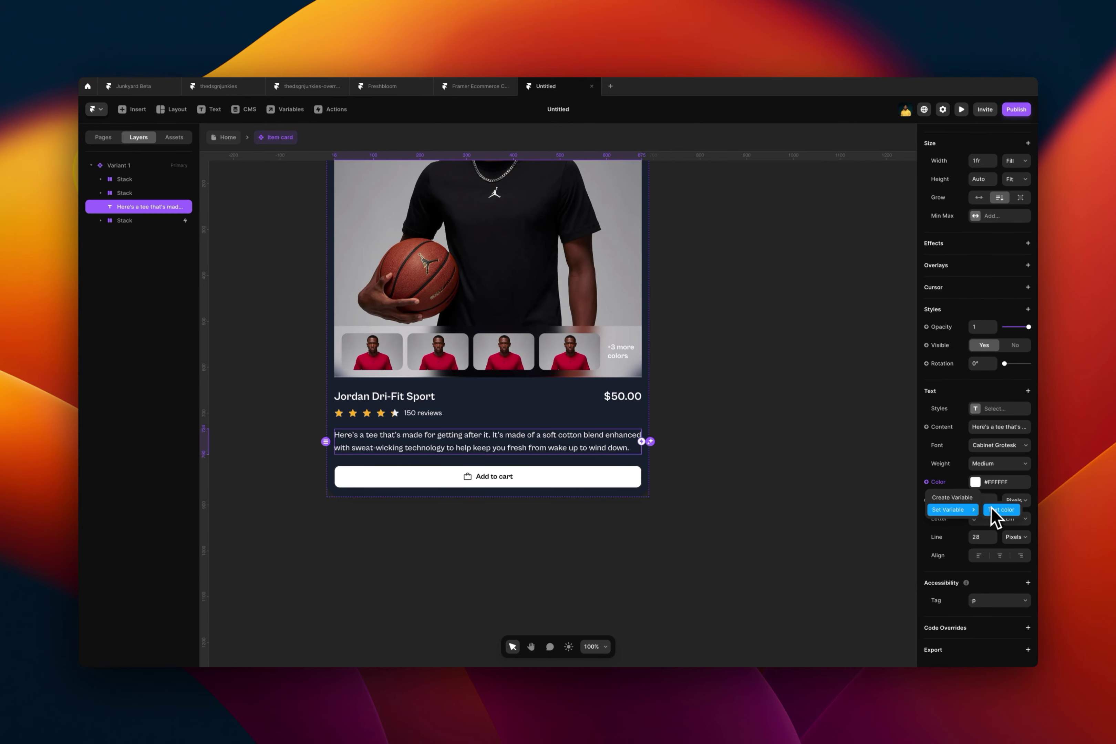
left_click(994, 521)
- Check both cards on the Home page, then reopen the Item card component
left_click(225, 138)
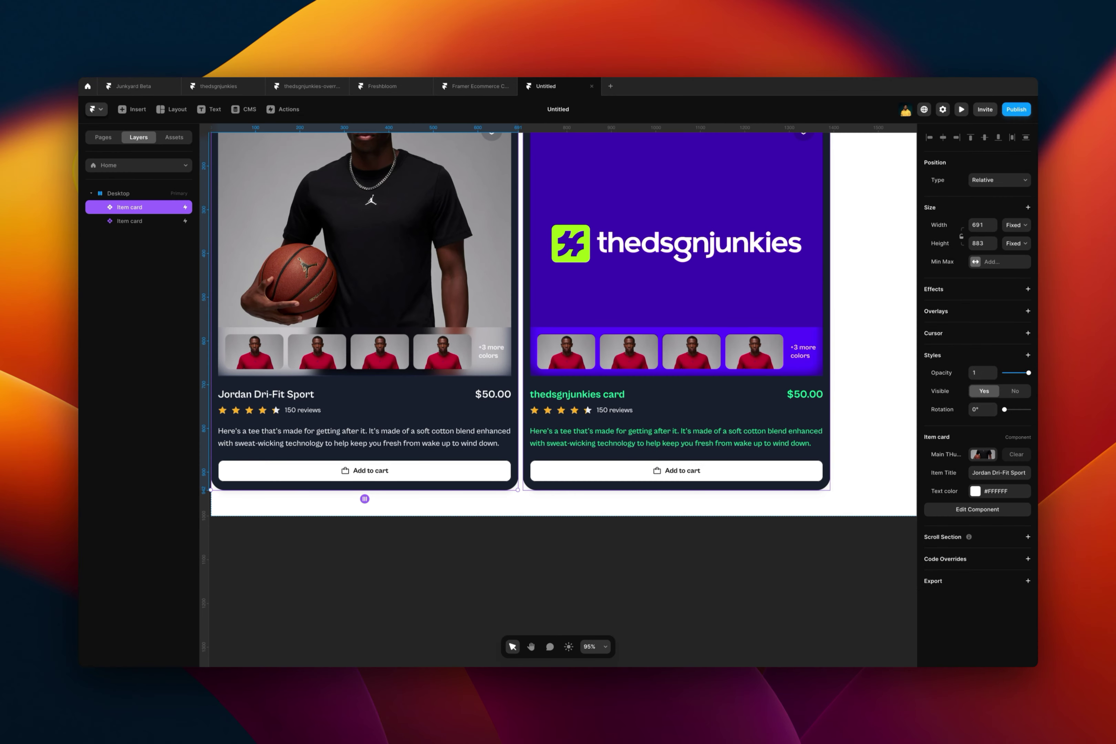
scroll(692, 450, "down", 3)
scroll(618, 423, "down", 5)
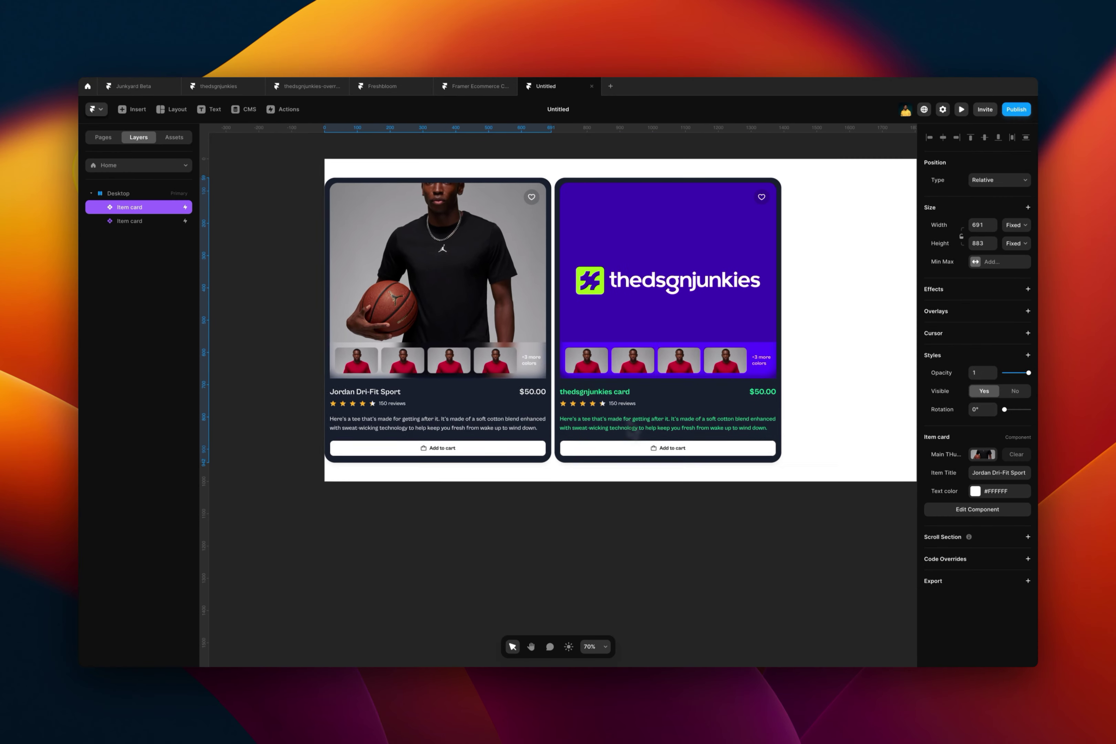
double_click(597, 416)
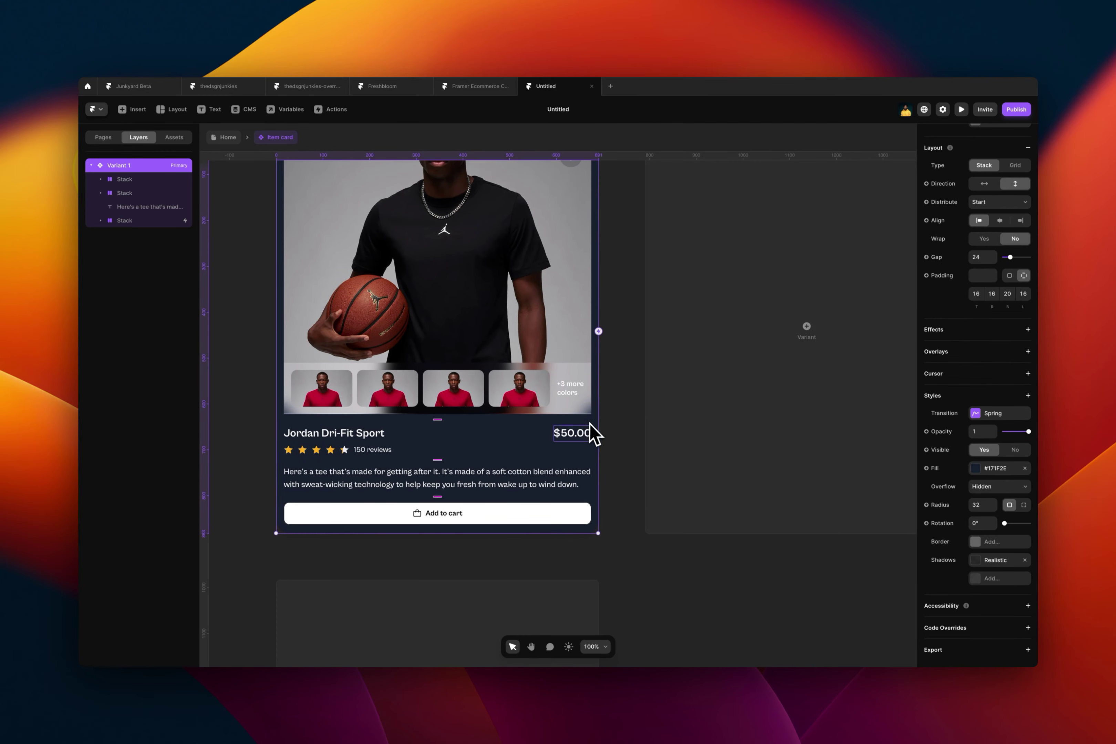
- Add a Link with an empty destination to the Add to cart button, and show the Pages list
scroll(587, 476, "left", 2)
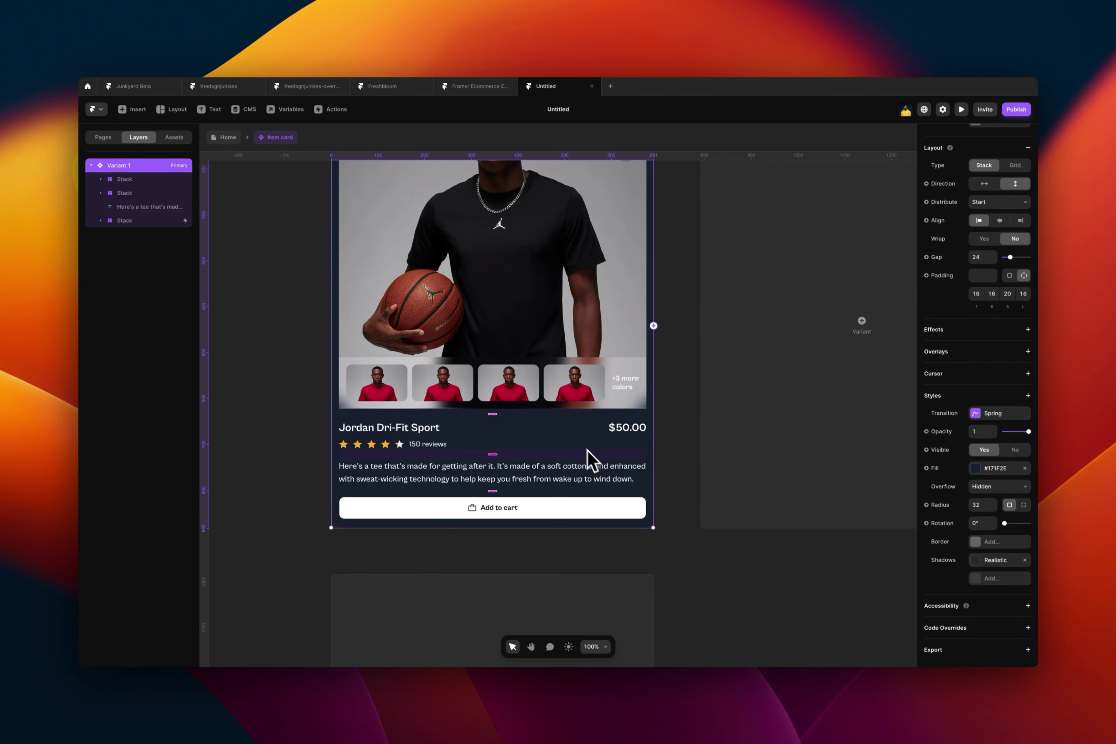
scroll(603, 473, "down", 2)
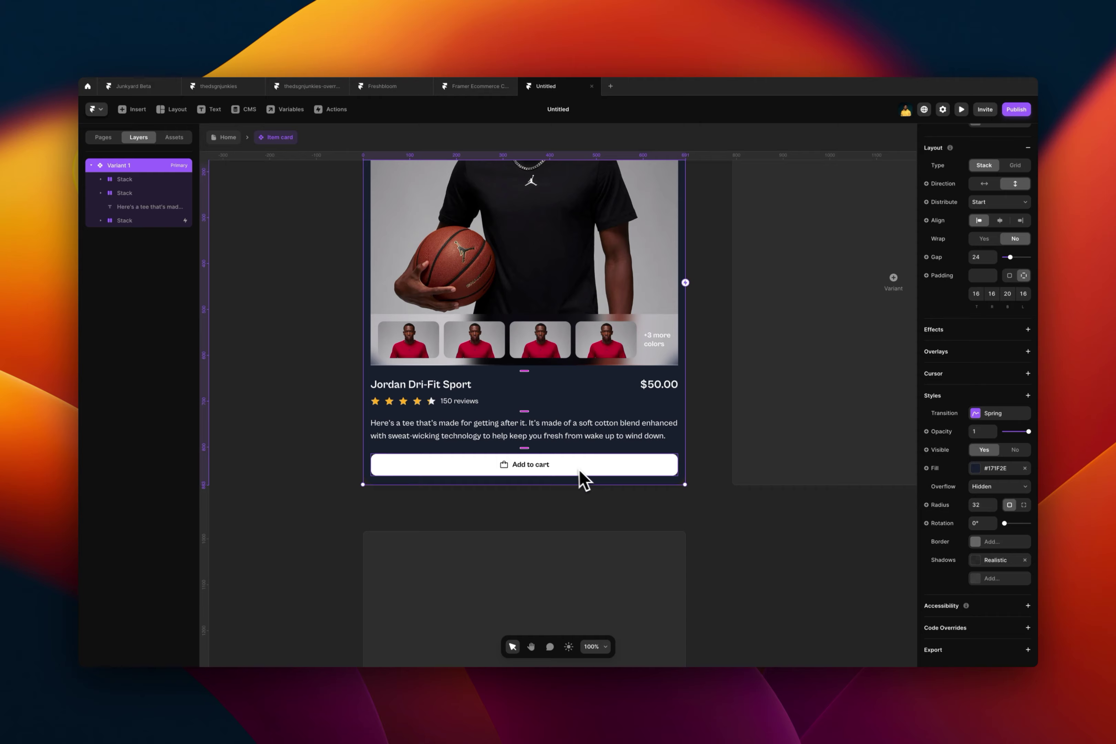
left_click(576, 475)
scroll(574, 477, "up", 3)
scroll(581, 475, "up", 4)
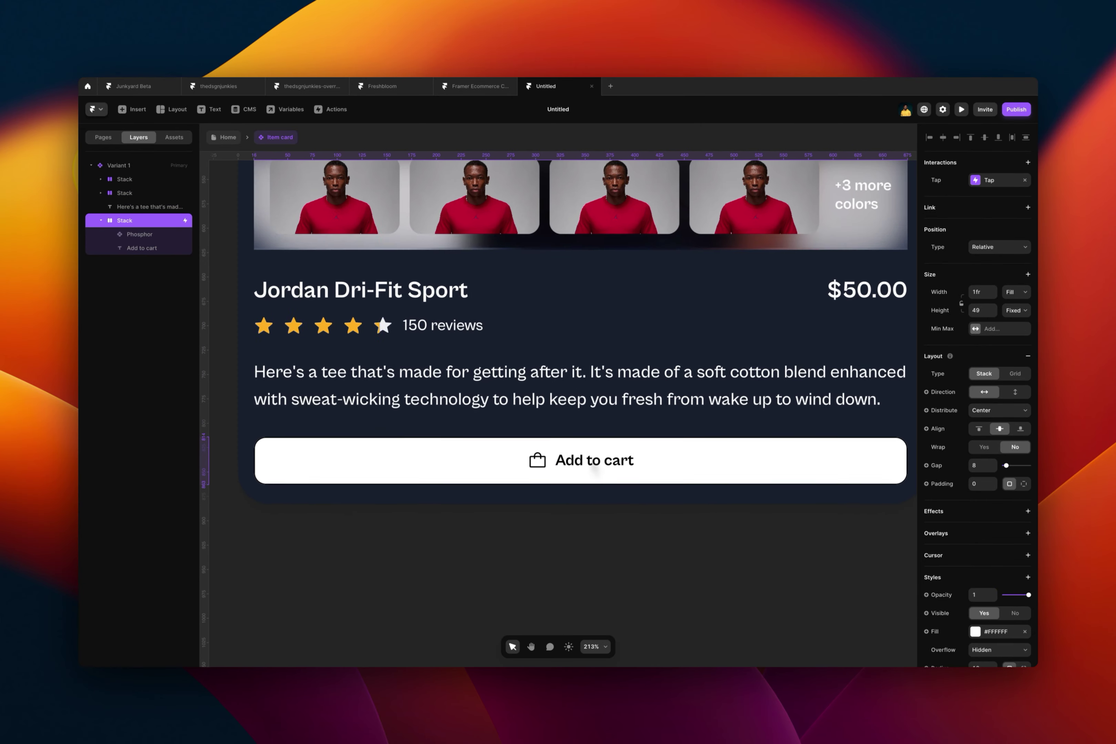
left_click(976, 214)
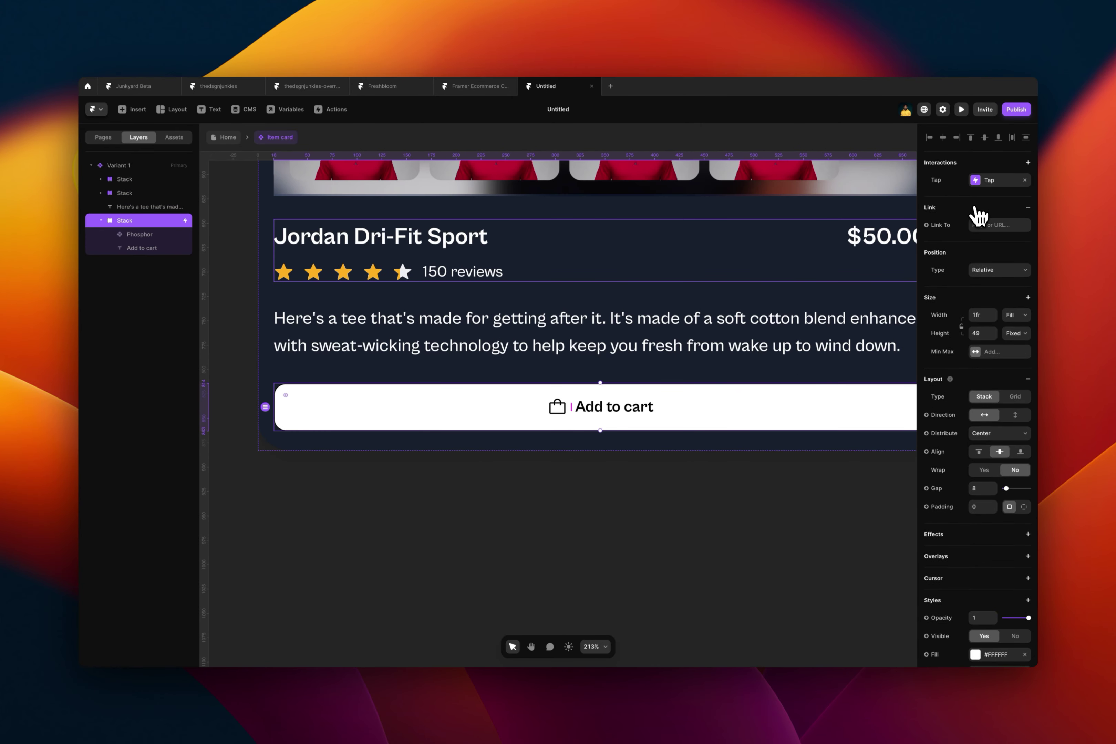
left_click(1002, 225)
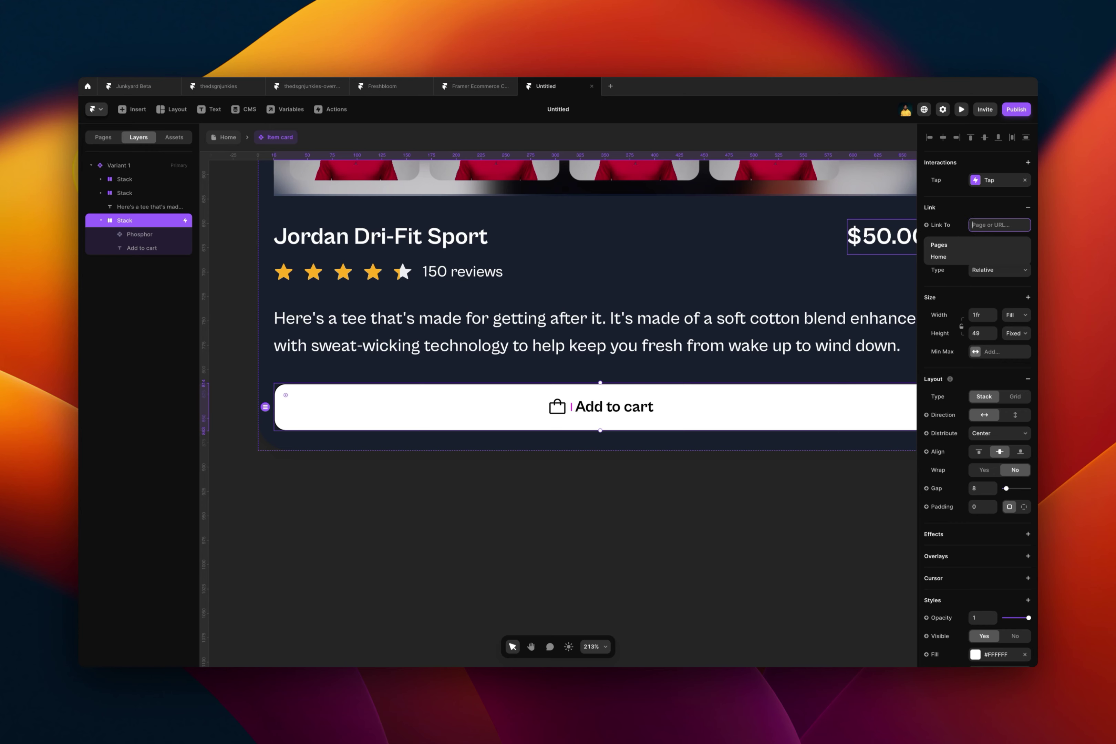
type("google.com")
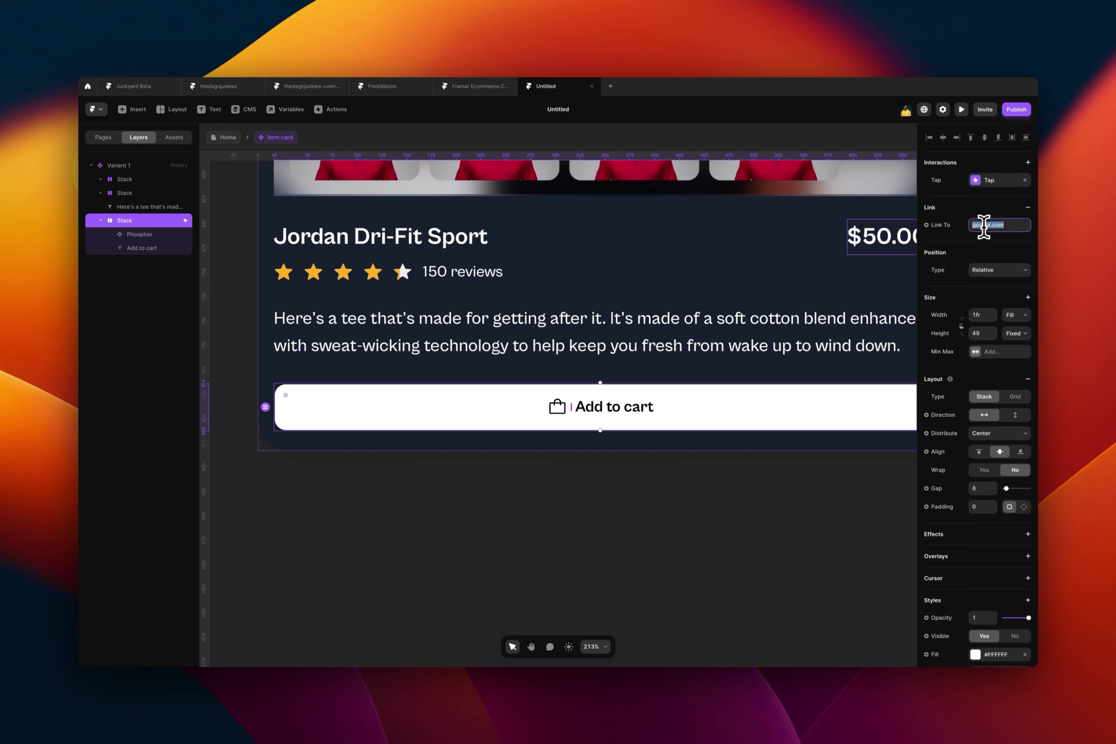
key("BackSpace")
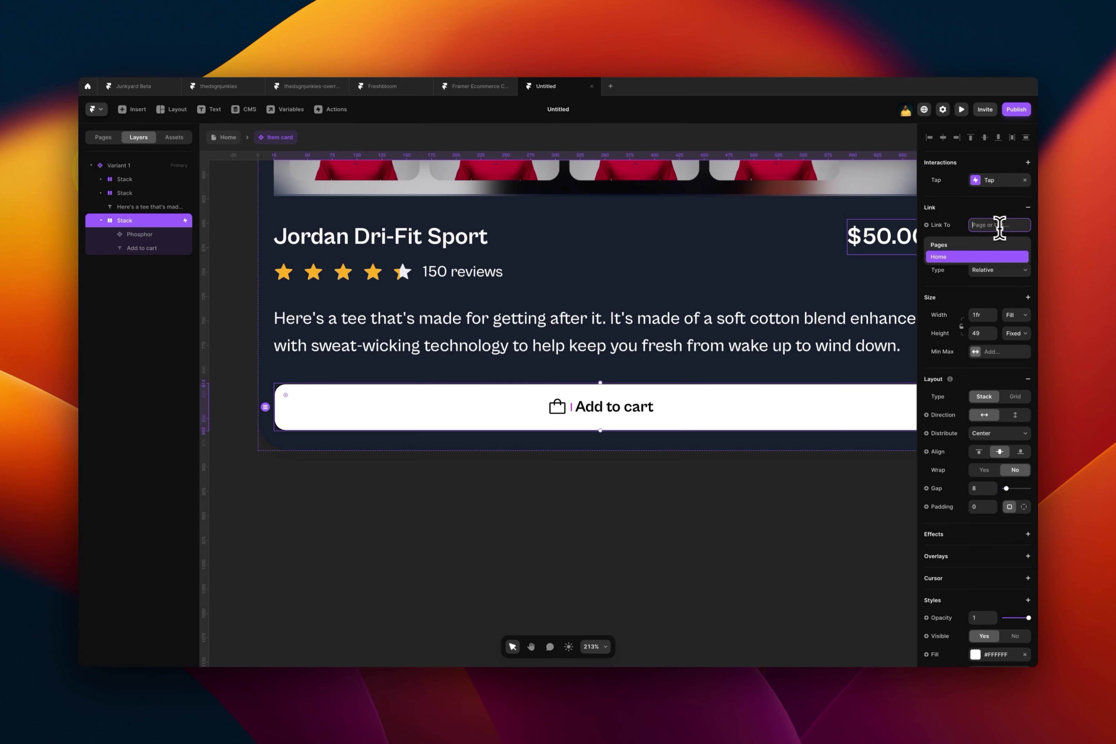
left_click(109, 138)
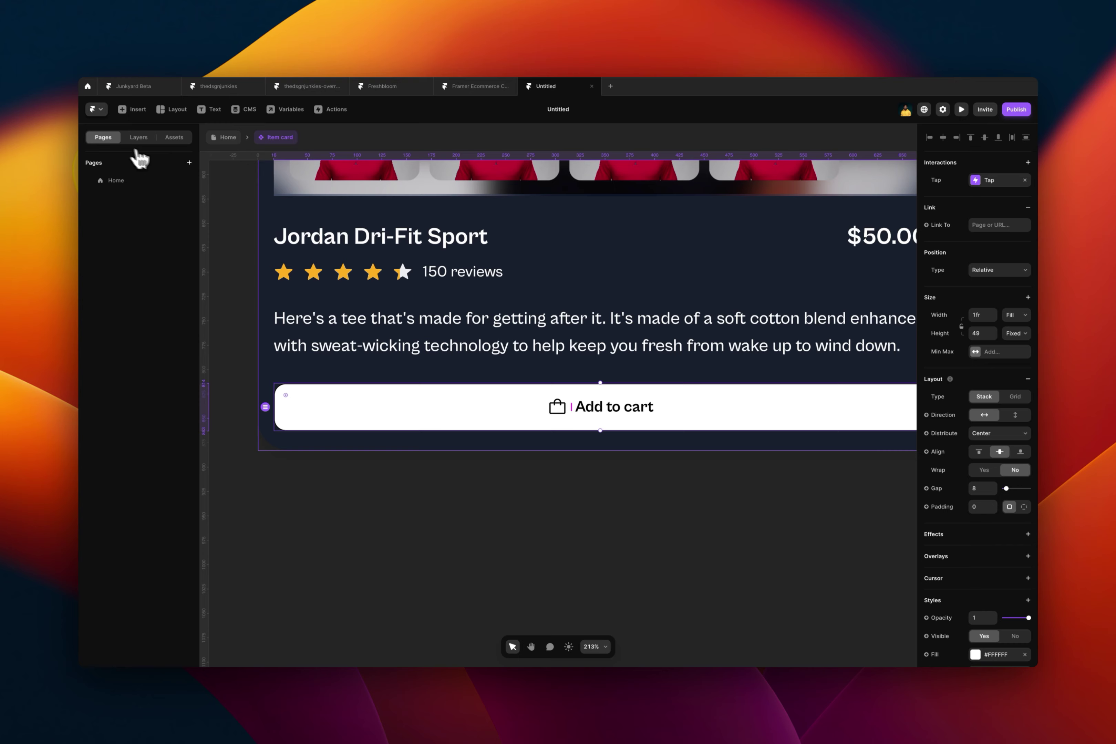
- Create a new blank page named /page
left_click(188, 163)
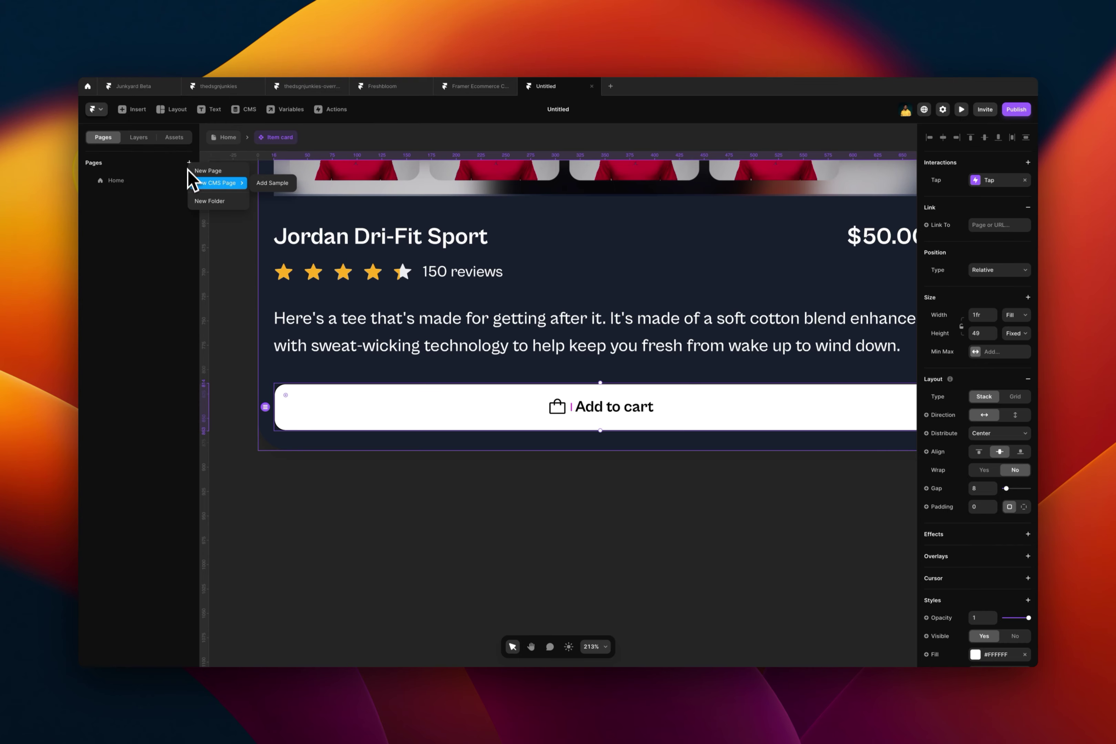
left_click(218, 172)
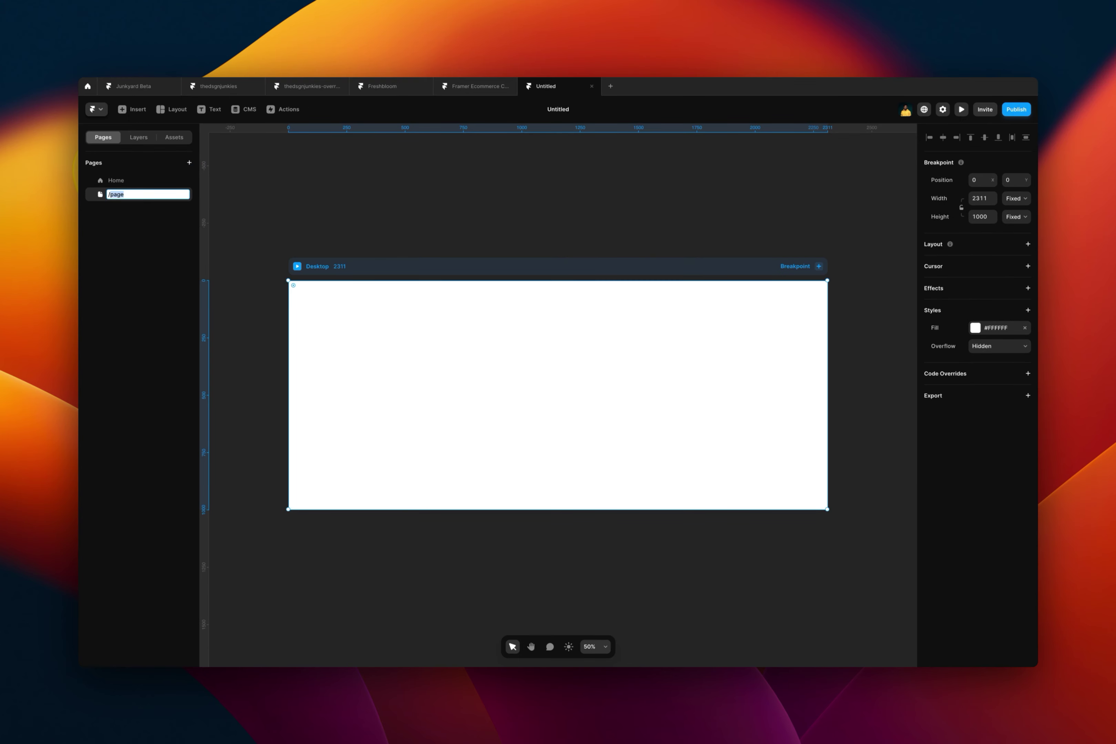
left_click(202, 194)
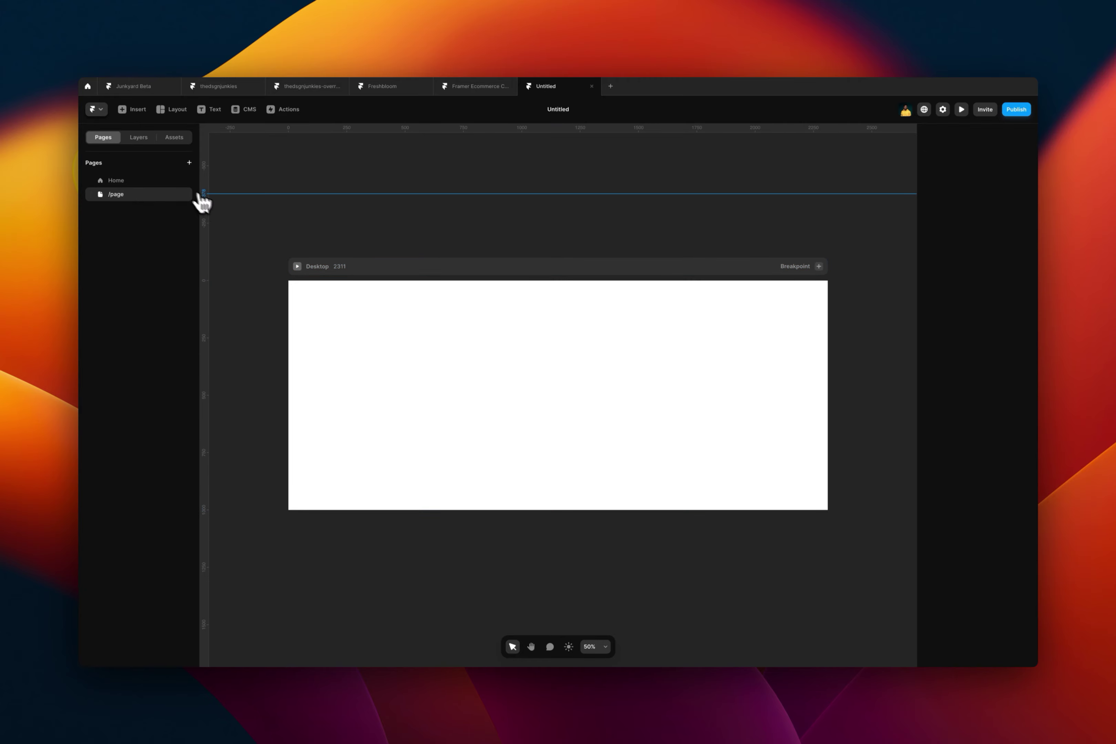
left_click(189, 162)
- In the Item card component, link the Add to cart button to /page
left_click(110, 182)
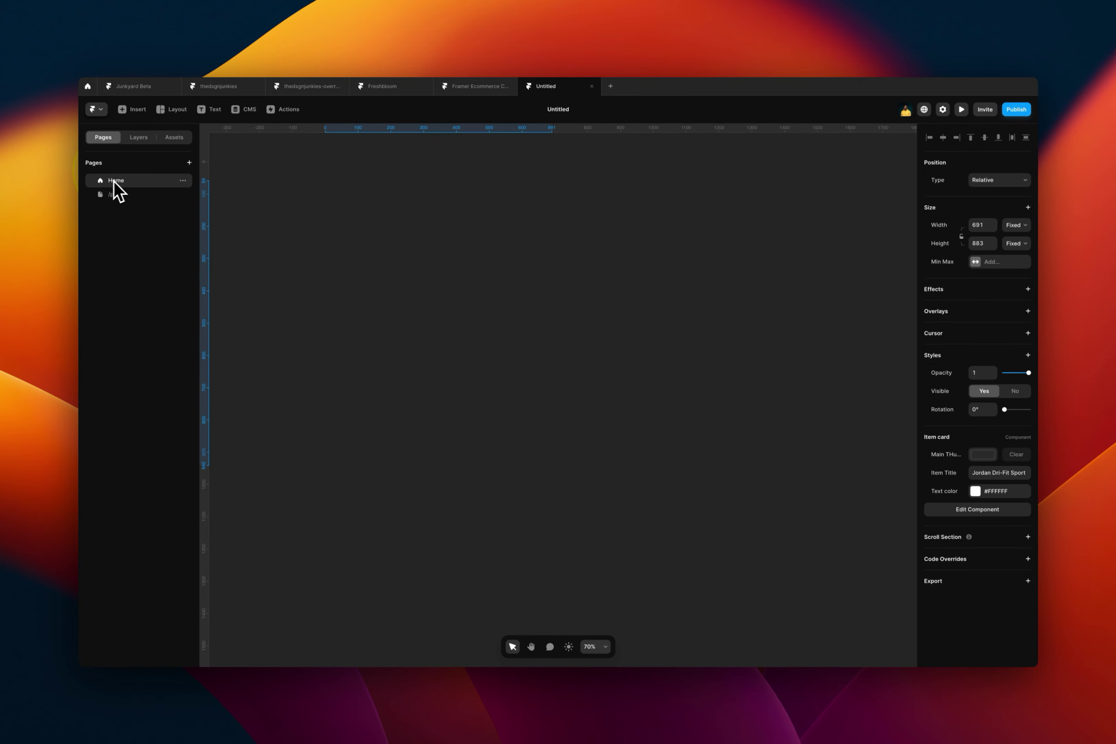
double_click(488, 373)
scroll(623, 377, "down", 3)
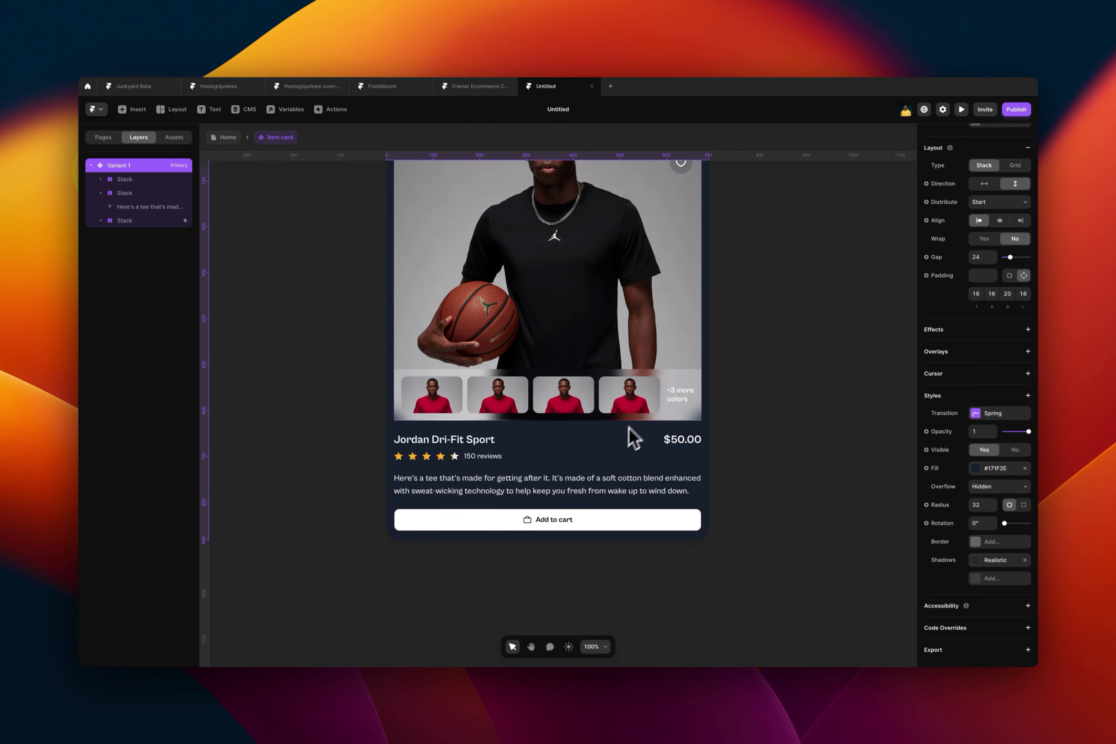
left_click(623, 523)
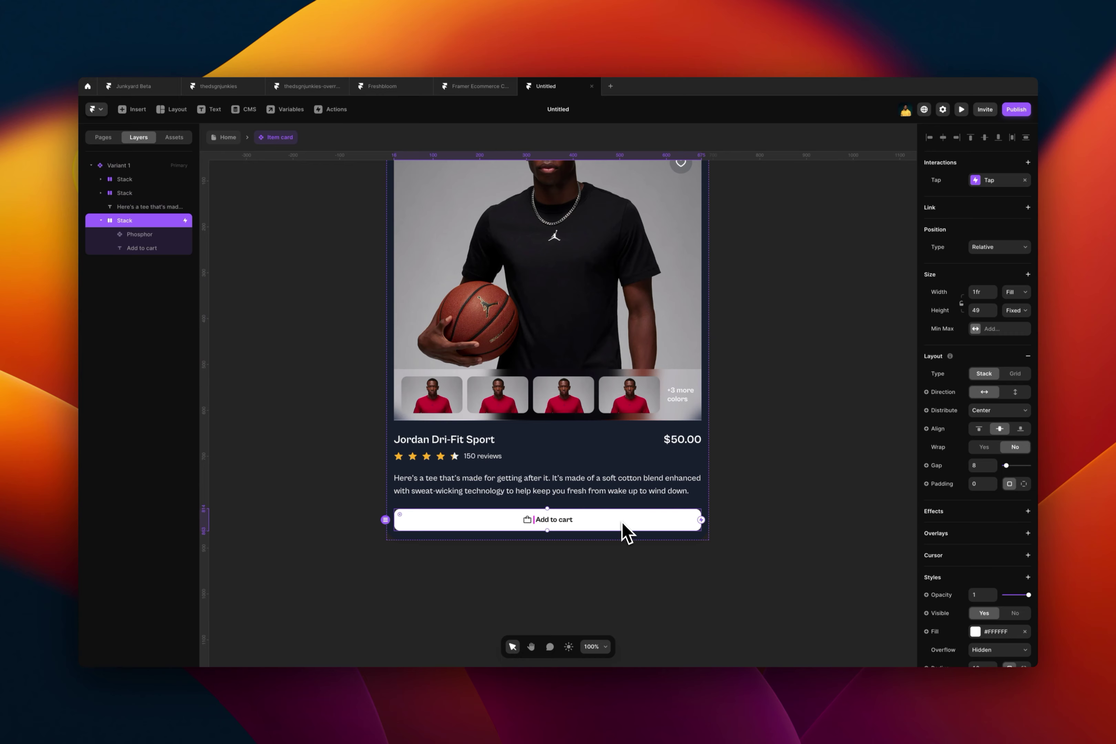
left_click(977, 211)
left_click(992, 225)
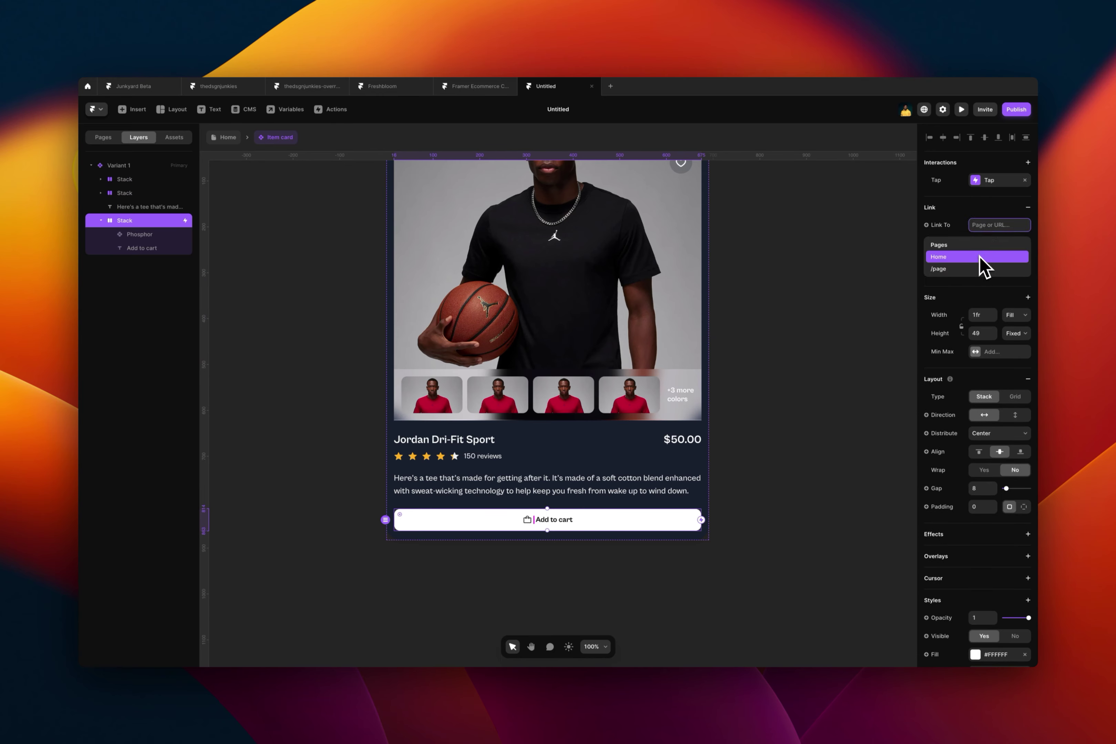
left_click(980, 268)
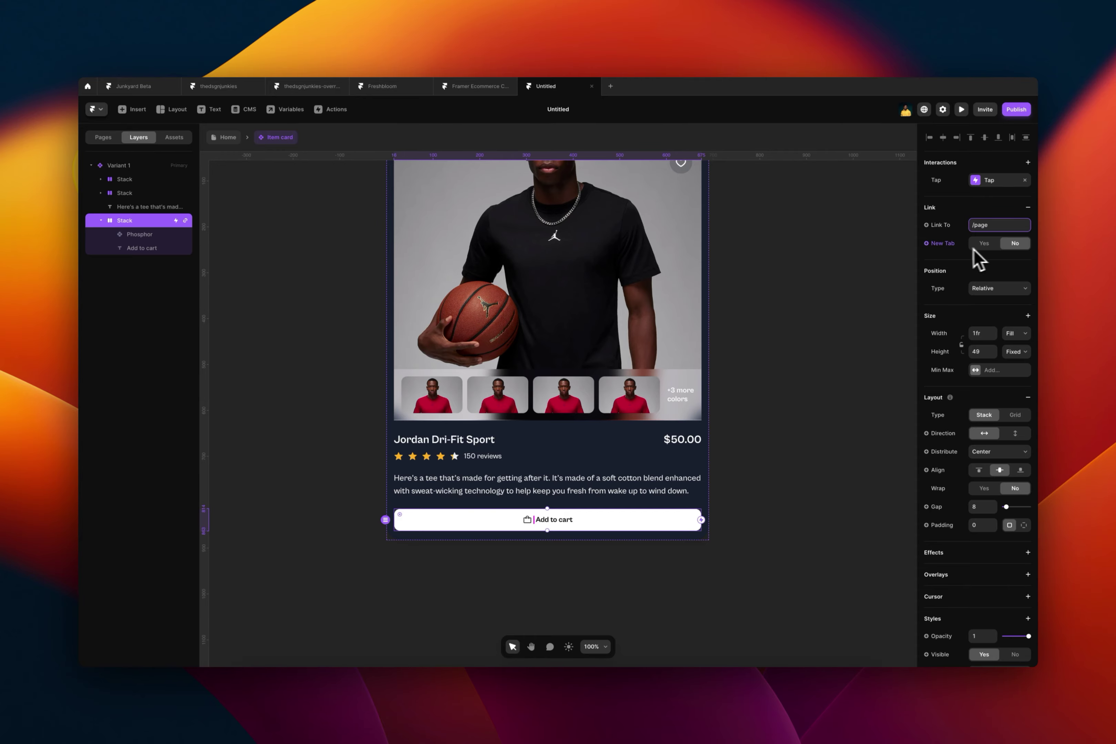
- Preview the Home page and confirm Add to cart opens /page
left_click(231, 138)
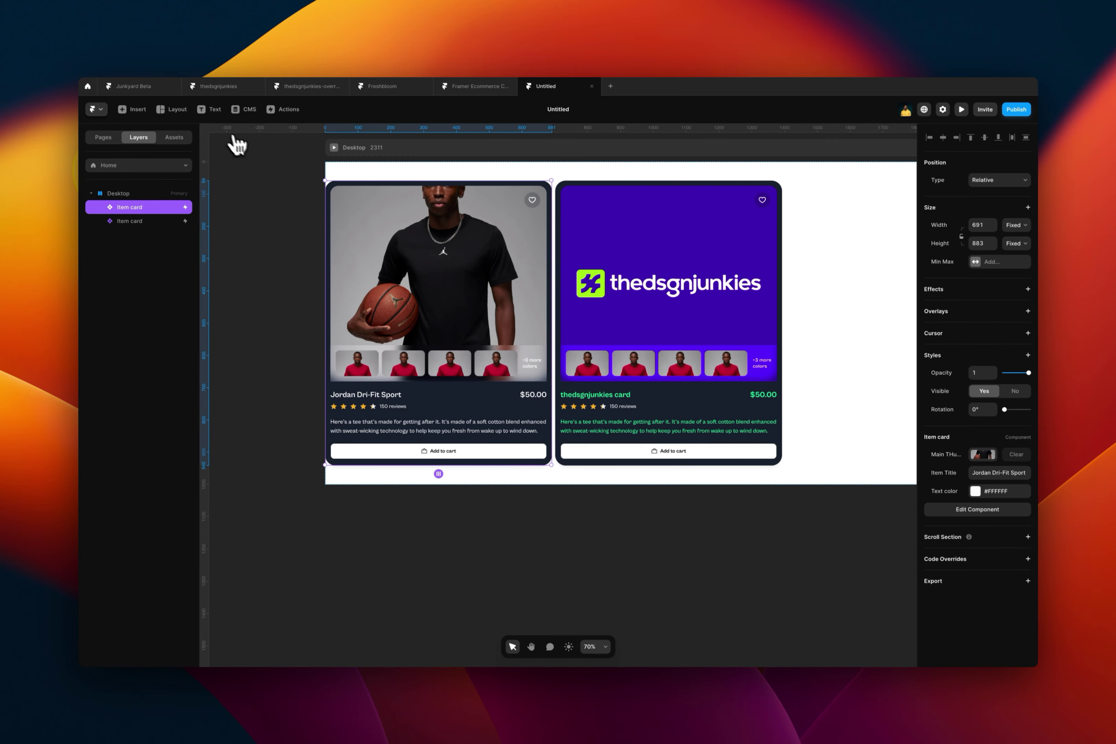
left_click(334, 148)
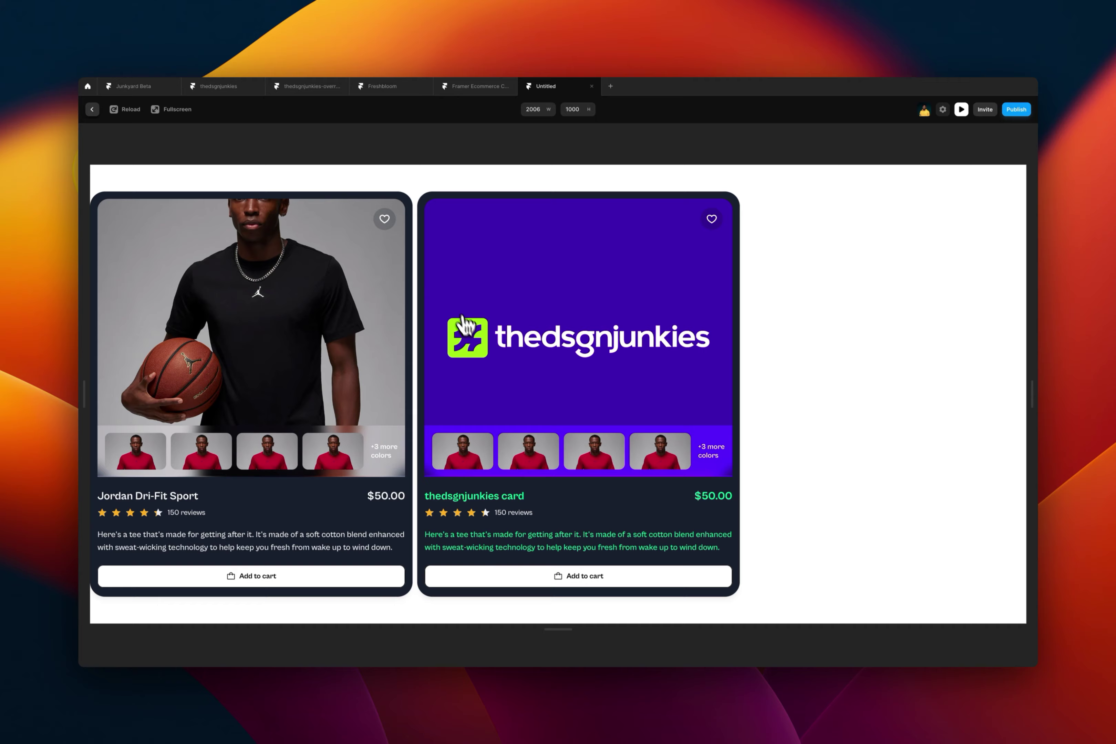
left_click(284, 581)
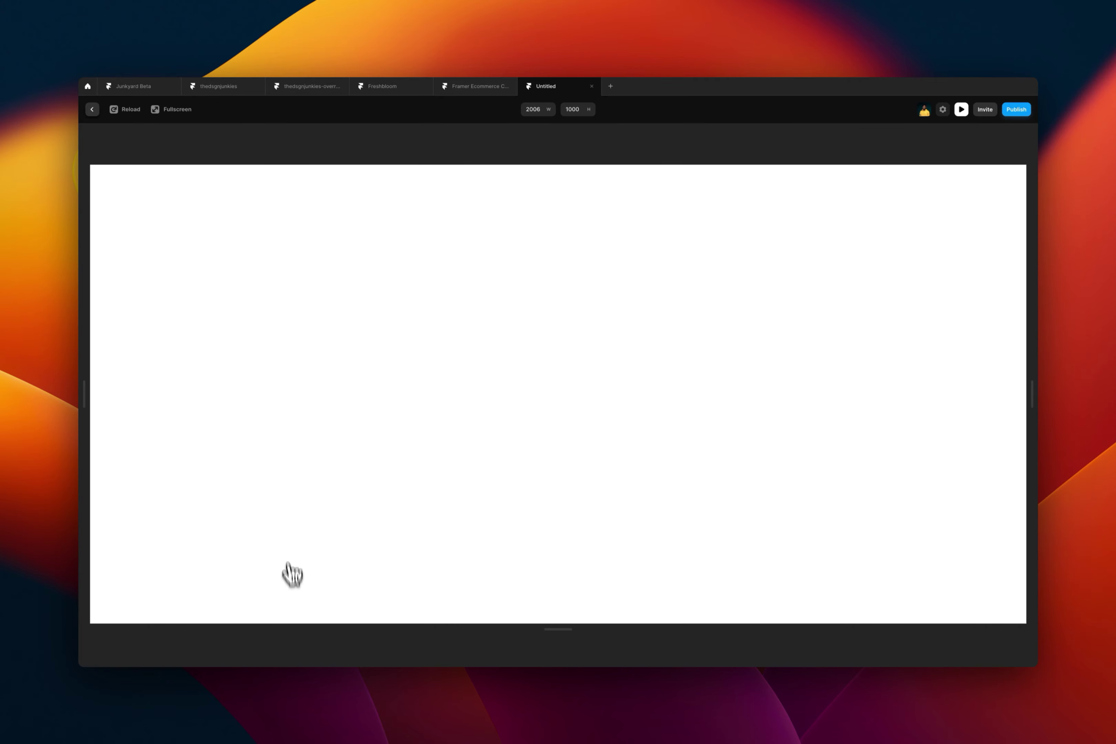
left_click(92, 109)
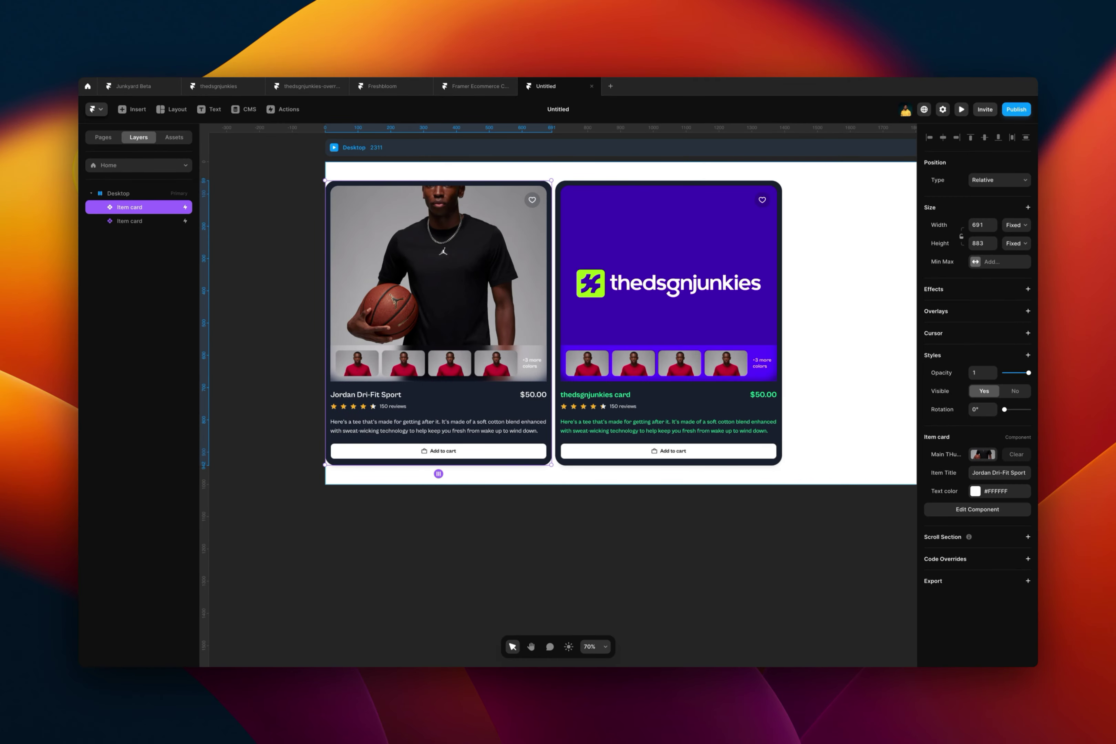
- Add a 'Page two' text layer to the /page page
left_click(102, 137)
left_click(116, 194)
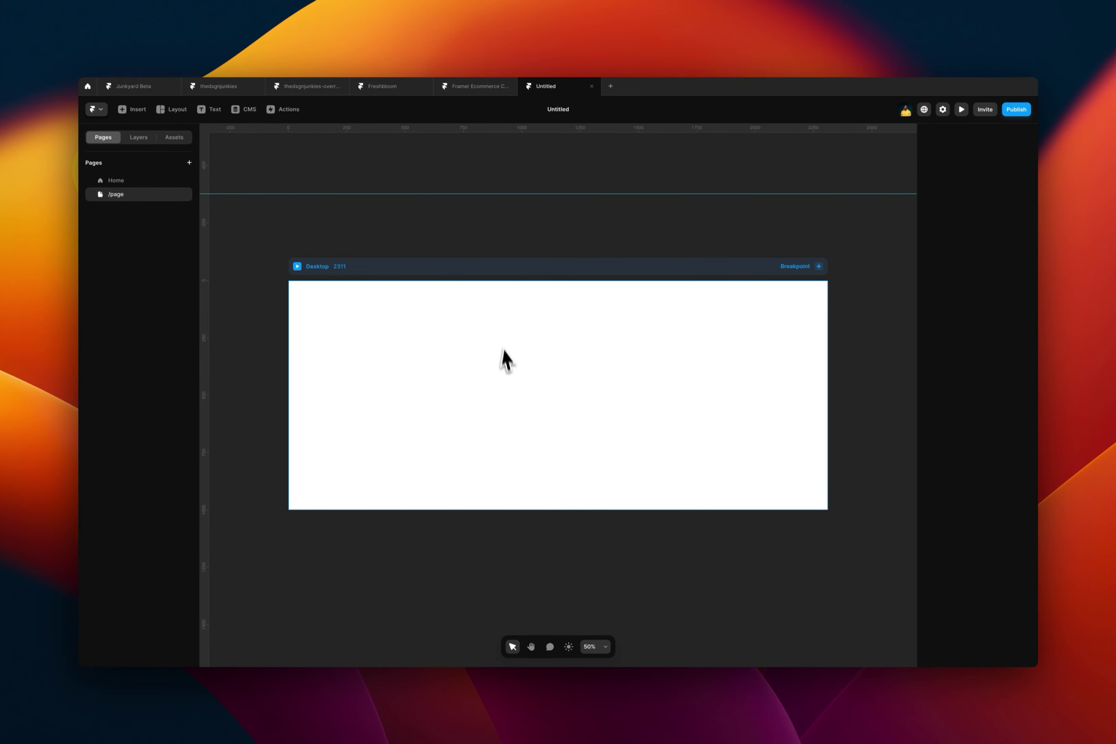
key("t")
left_click(494, 375)
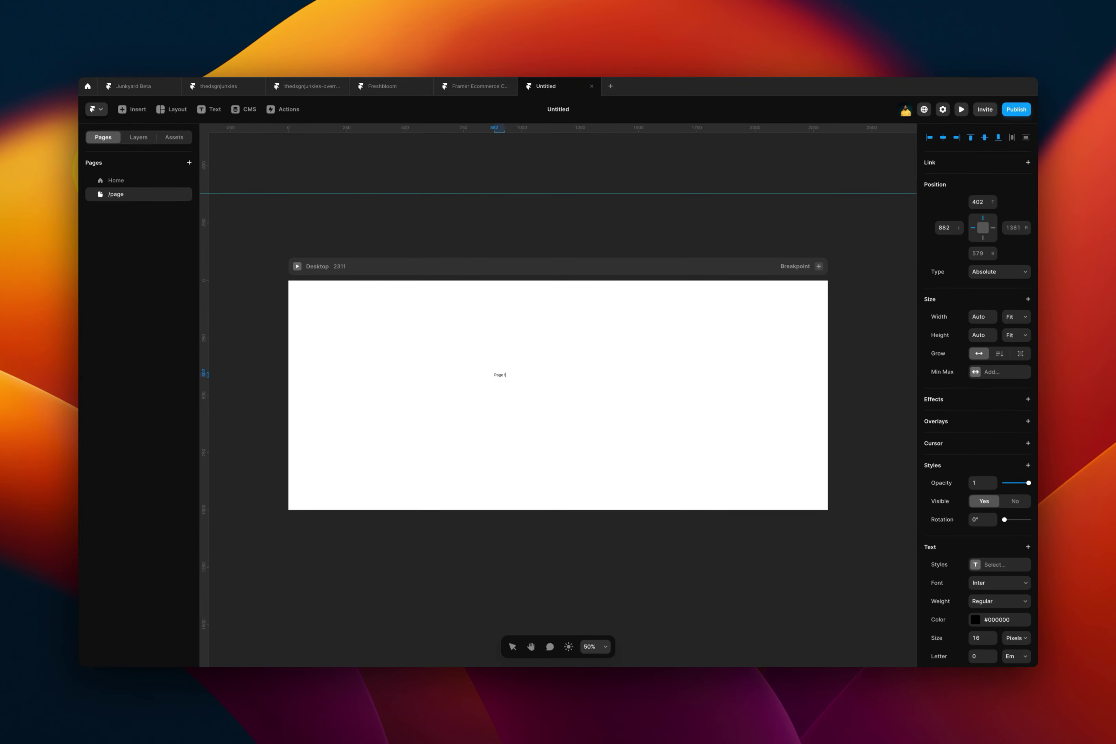
type("Page two")
key("Escape")
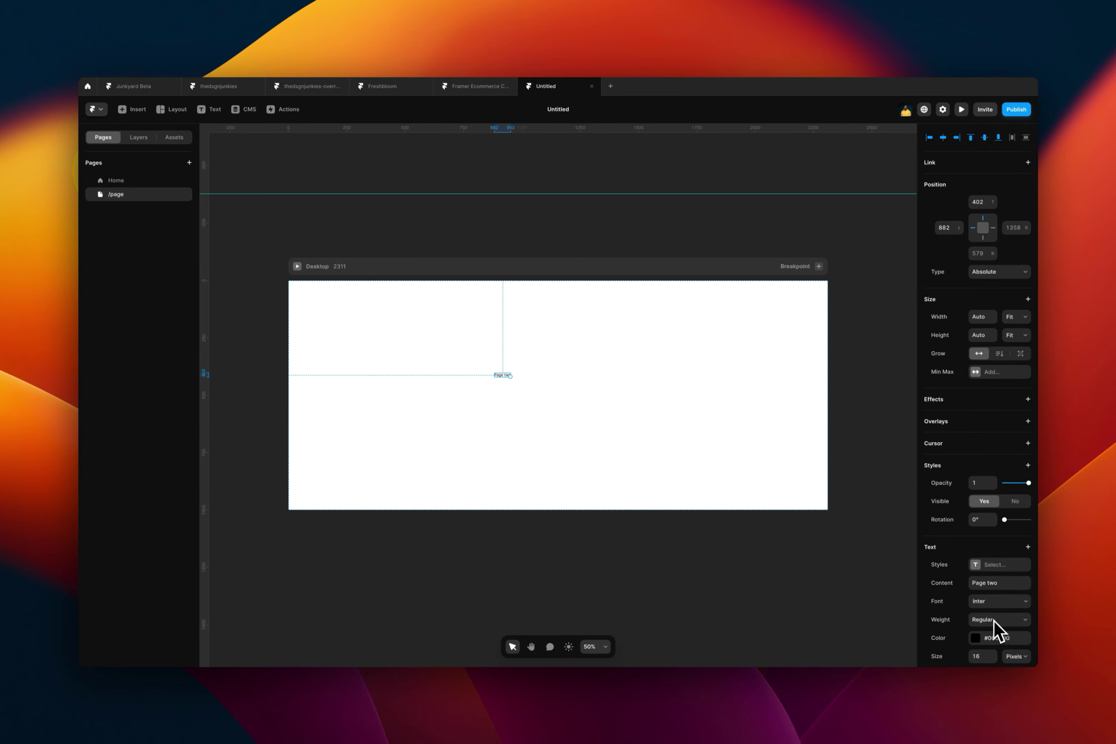
- Set the Page two text size to Fit so it spans the frame
left_click(991, 603)
left_click(954, 613)
scroll(955, 616, "down", 3)
left_click(1008, 596)
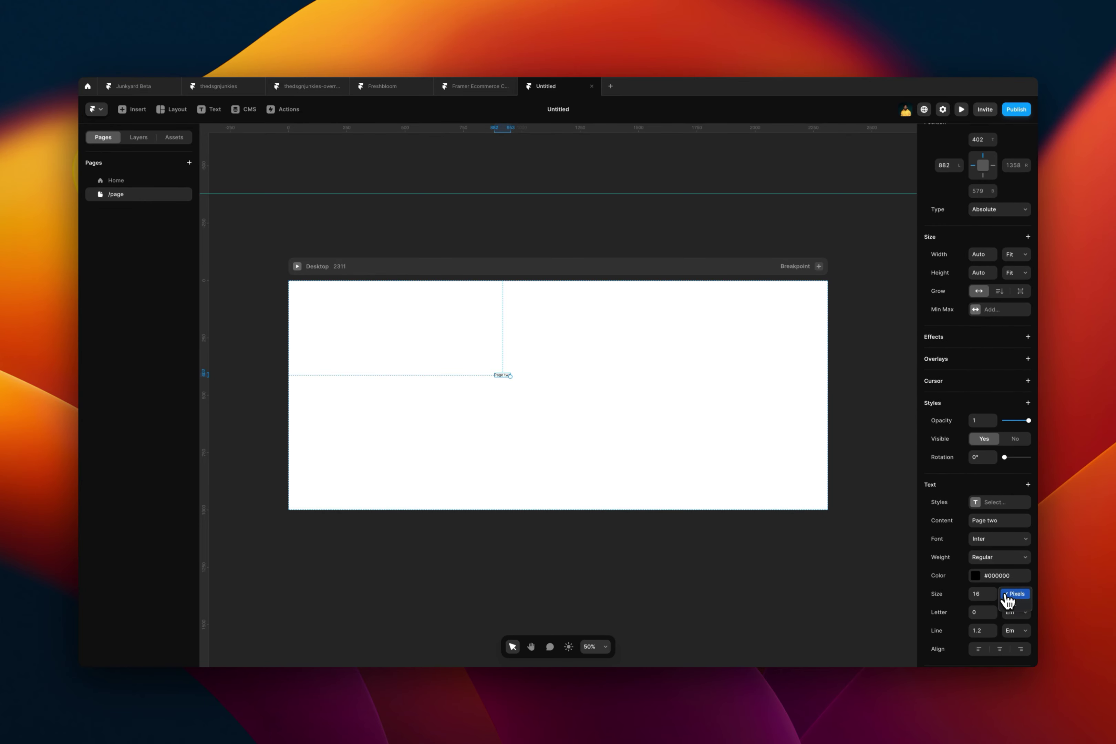
left_click(1011, 604)
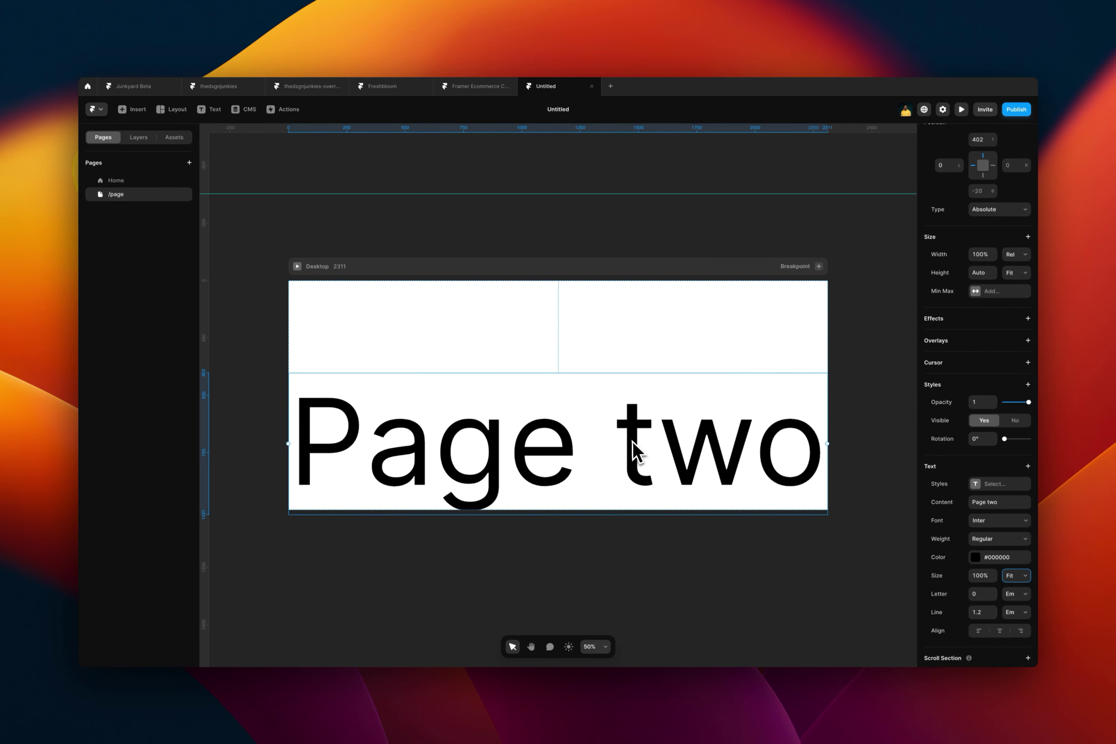
- Preview the Home Desktop frame and follow the first card's Add to cart
left_click(112, 181)
left_click(338, 150)
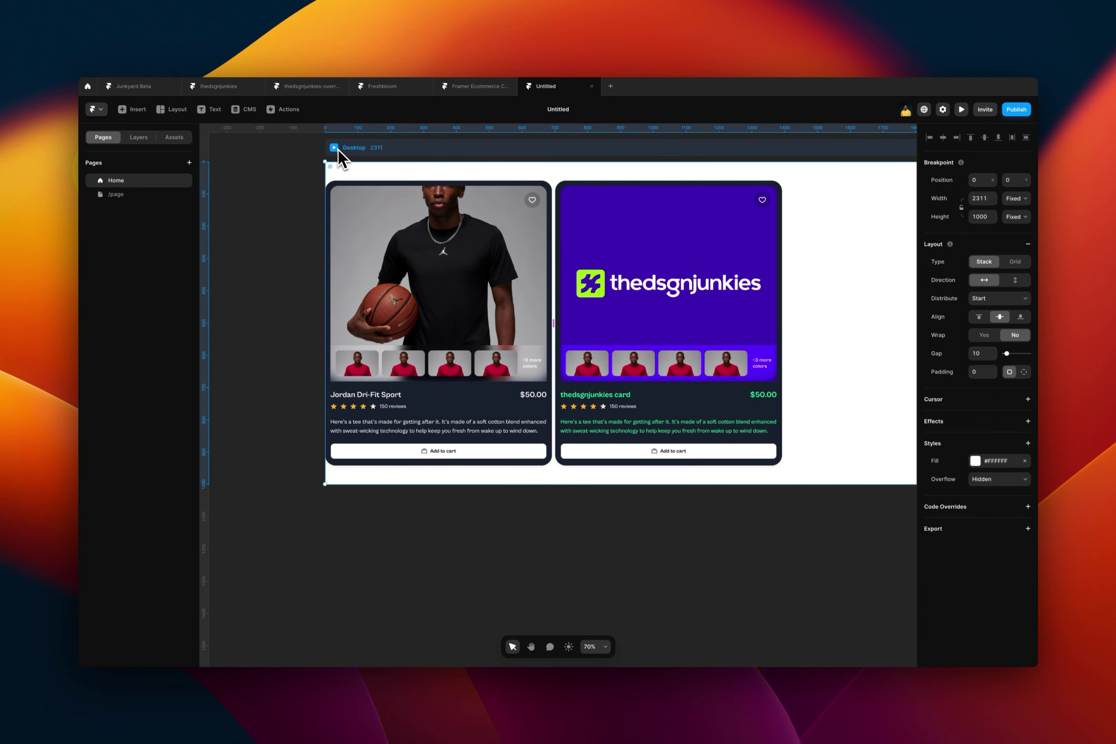
left_click(335, 148)
left_click(266, 578)
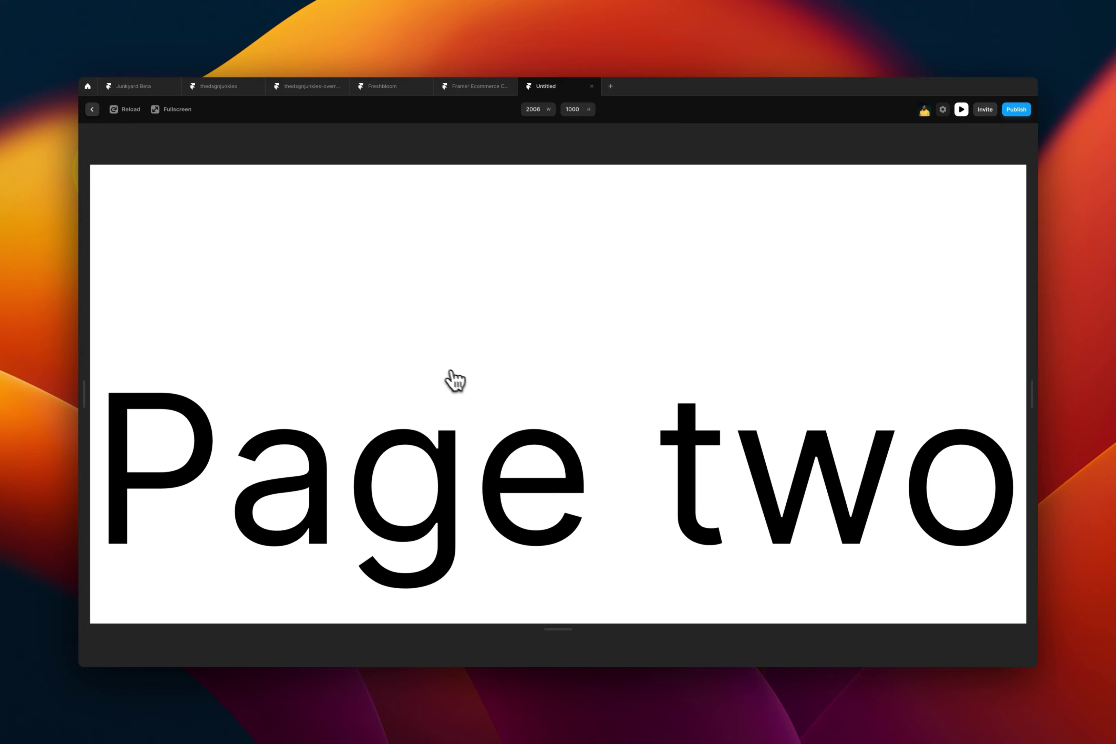
- Re-run the Desktop preview, confirm Add to cart reaches Page two, then open /page
left_click(94, 110)
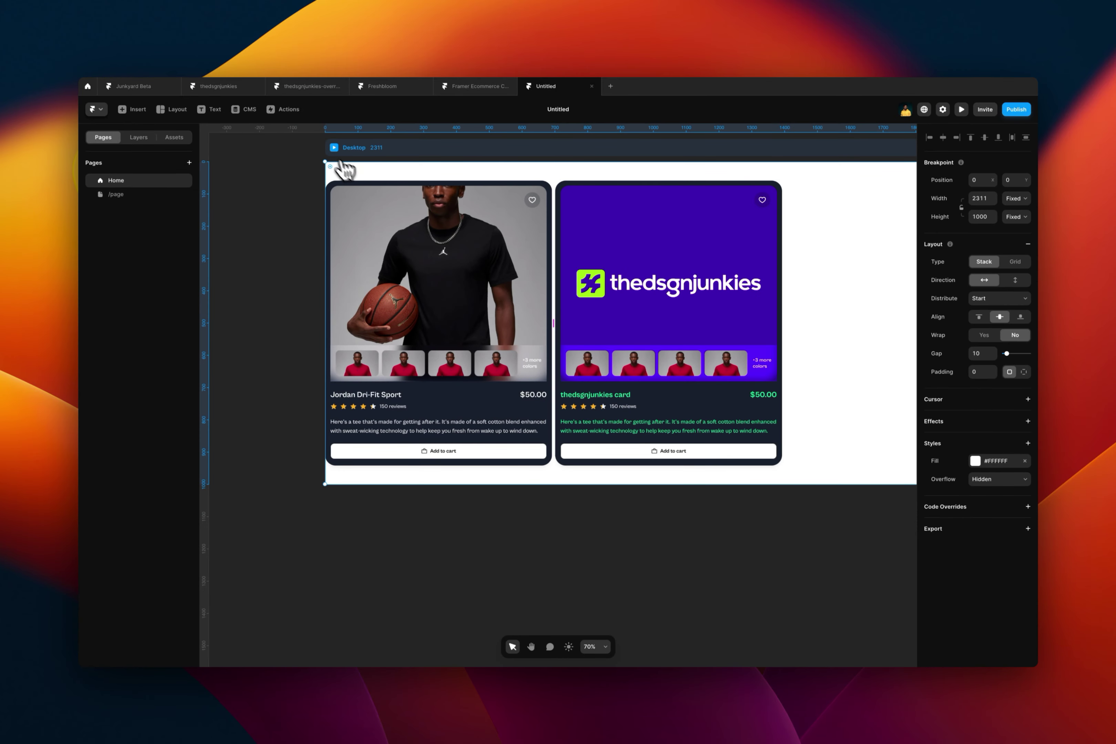
left_click(334, 149)
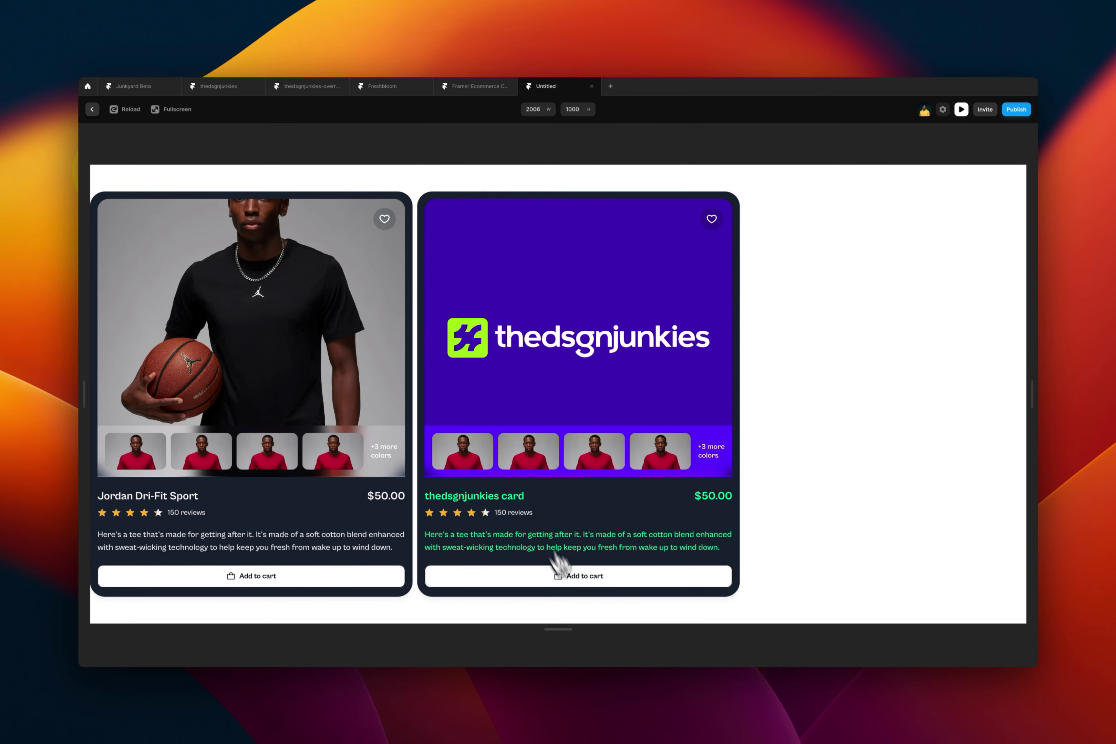
left_click(602, 580)
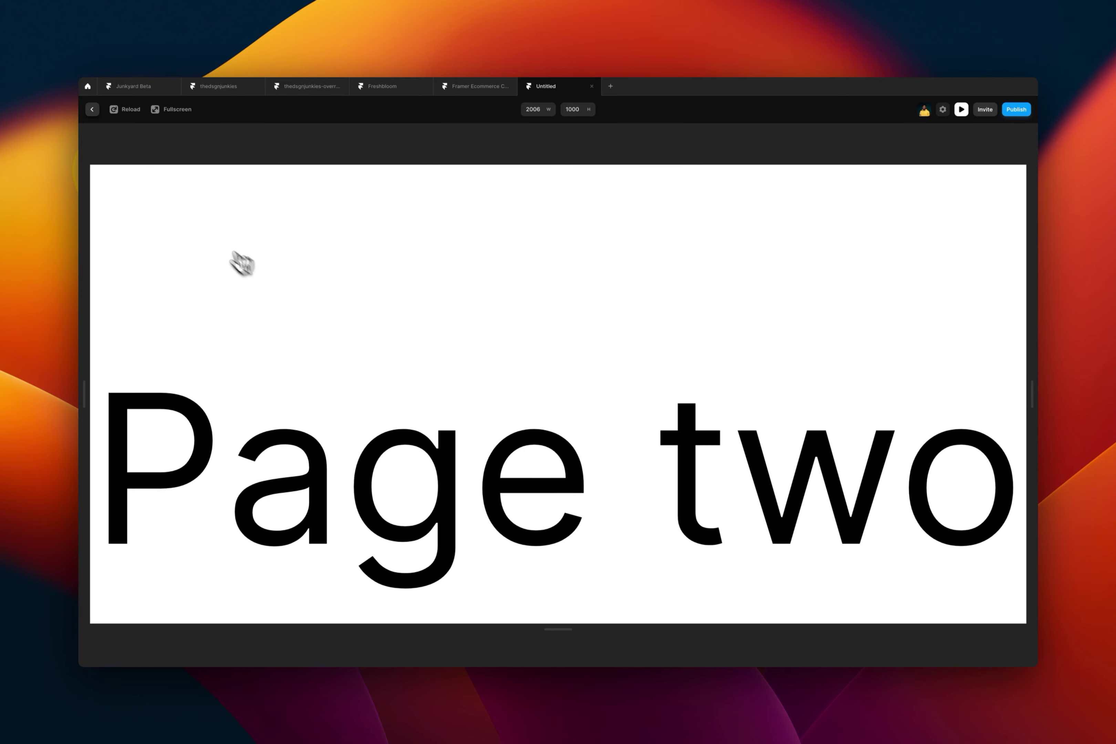
left_click(93, 110)
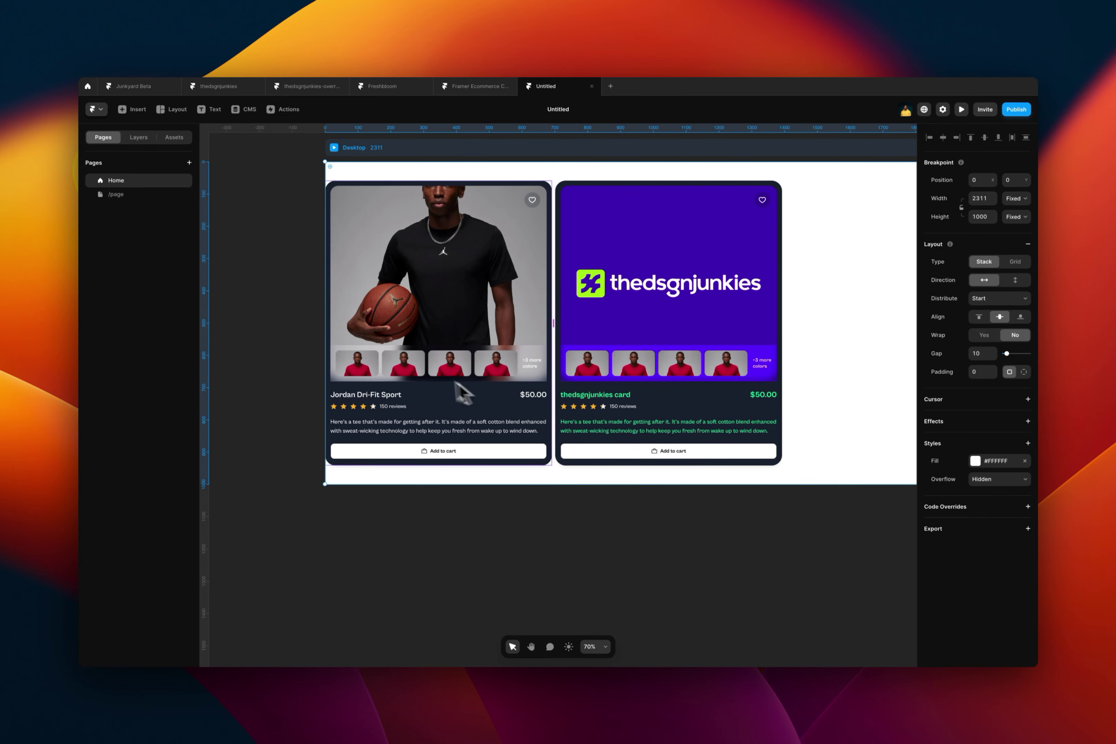
left_click(120, 194)
- Duplicate the /page page to create /page-2
right_click(135, 199)
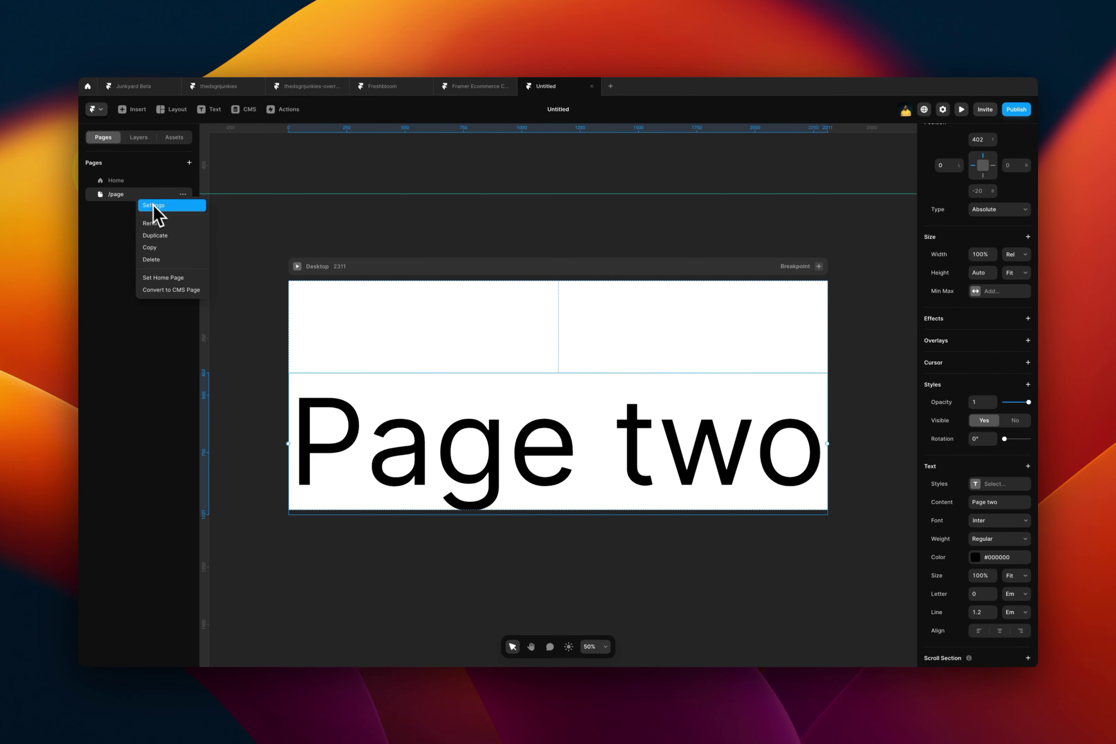
left_click(124, 199)
right_click(124, 196)
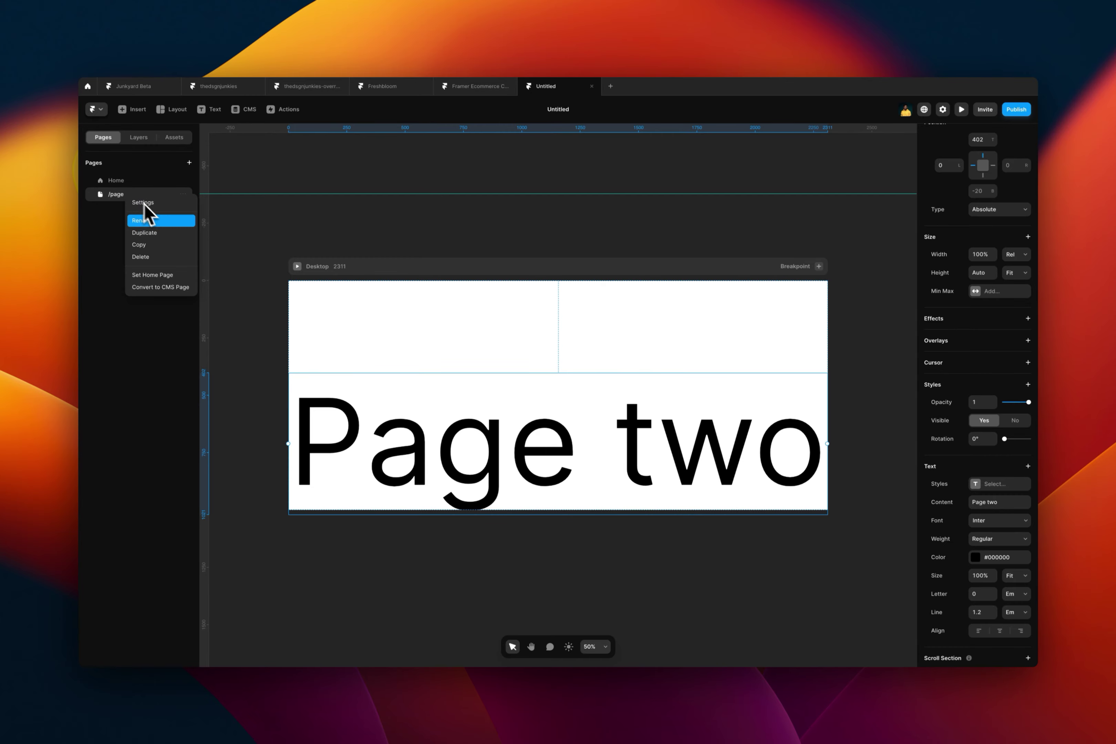
left_click(166, 232)
- Change the duplicate's heading to 'Page three', then return to Home
double_click(578, 473)
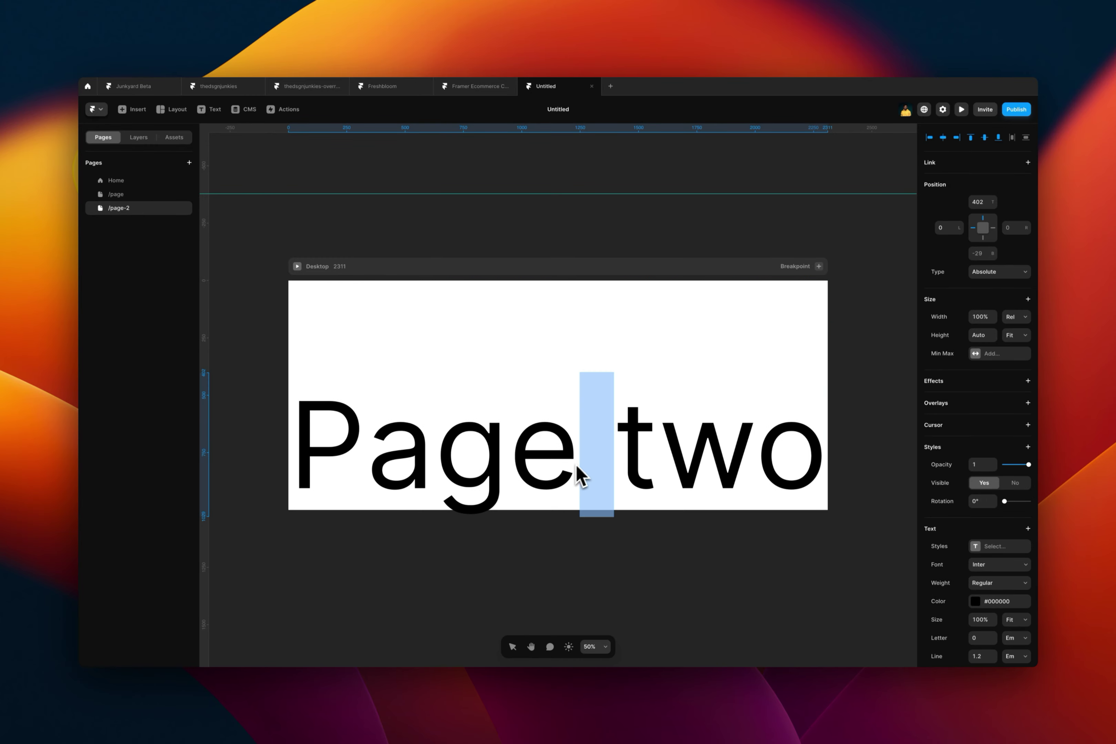
double_click(616, 439)
type("threee")
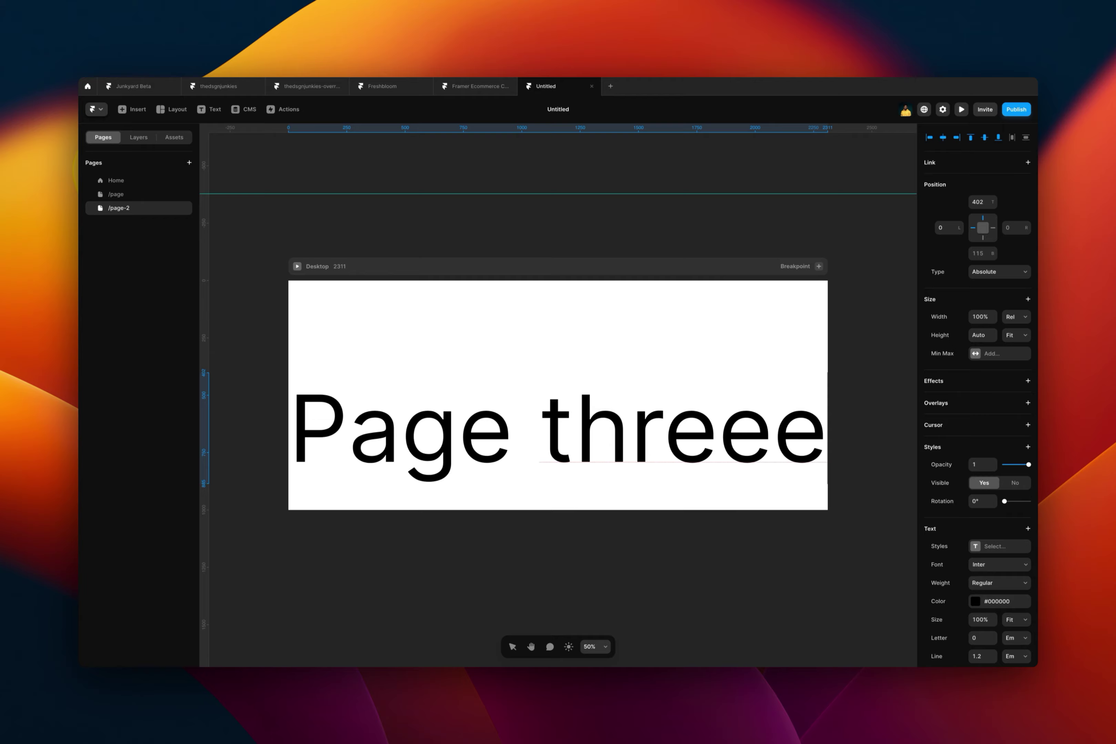
key("BackSpace")
left_click(159, 180)
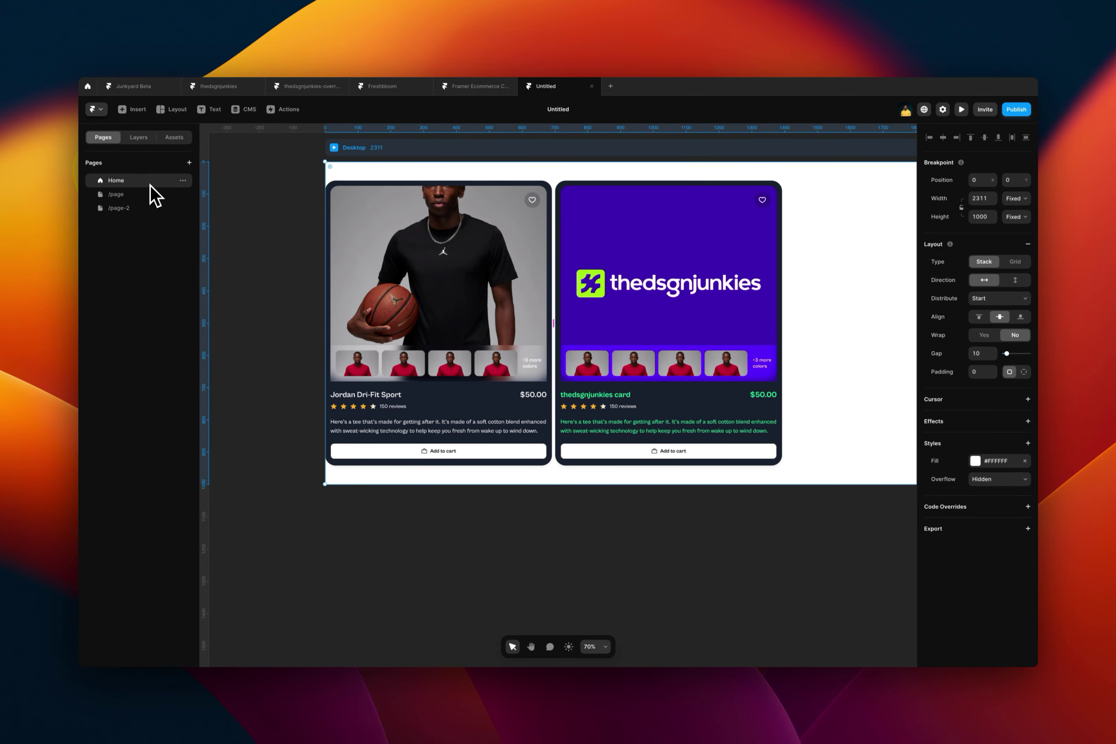
- Turn the Add to cart button's Link To into a Link component property
scroll(424, 374, "up", 5)
left_click(423, 380)
scroll(490, 423, "down", 5)
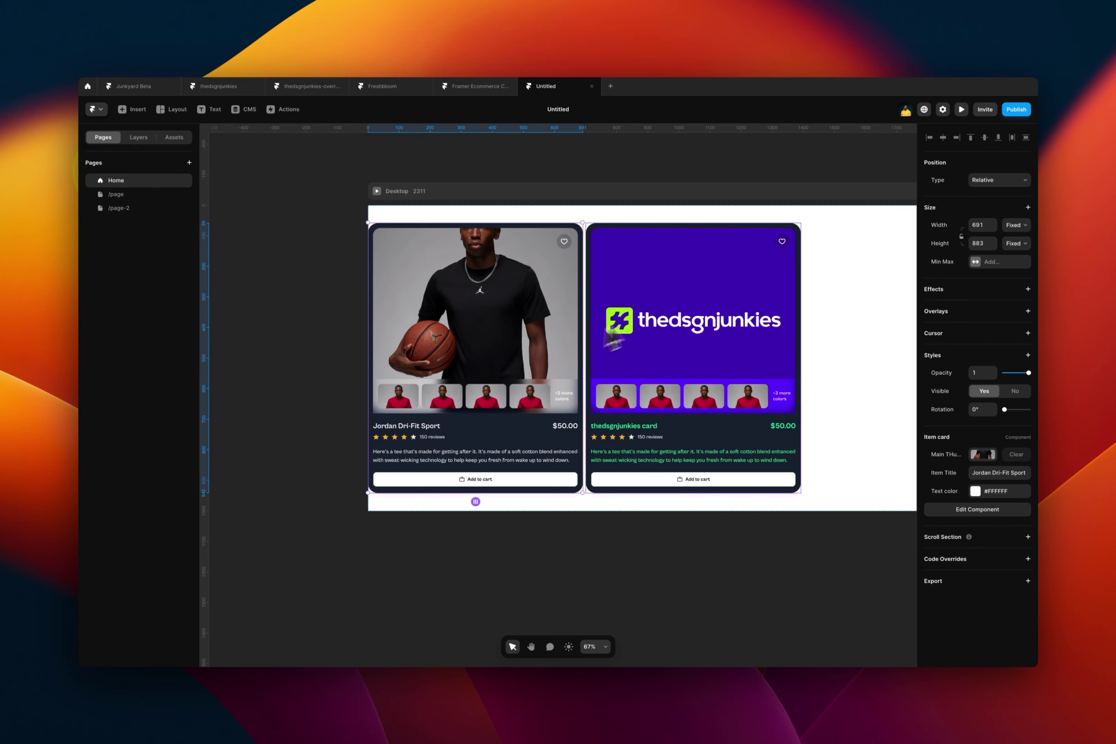
left_click(714, 295)
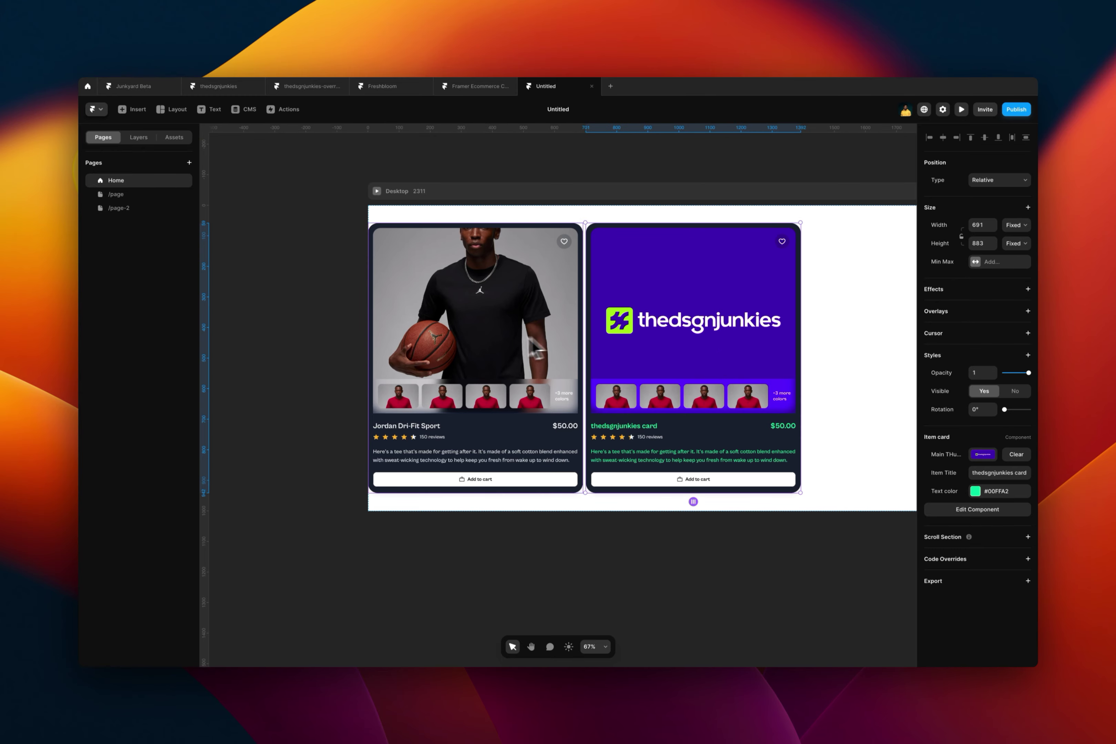
double_click(428, 367)
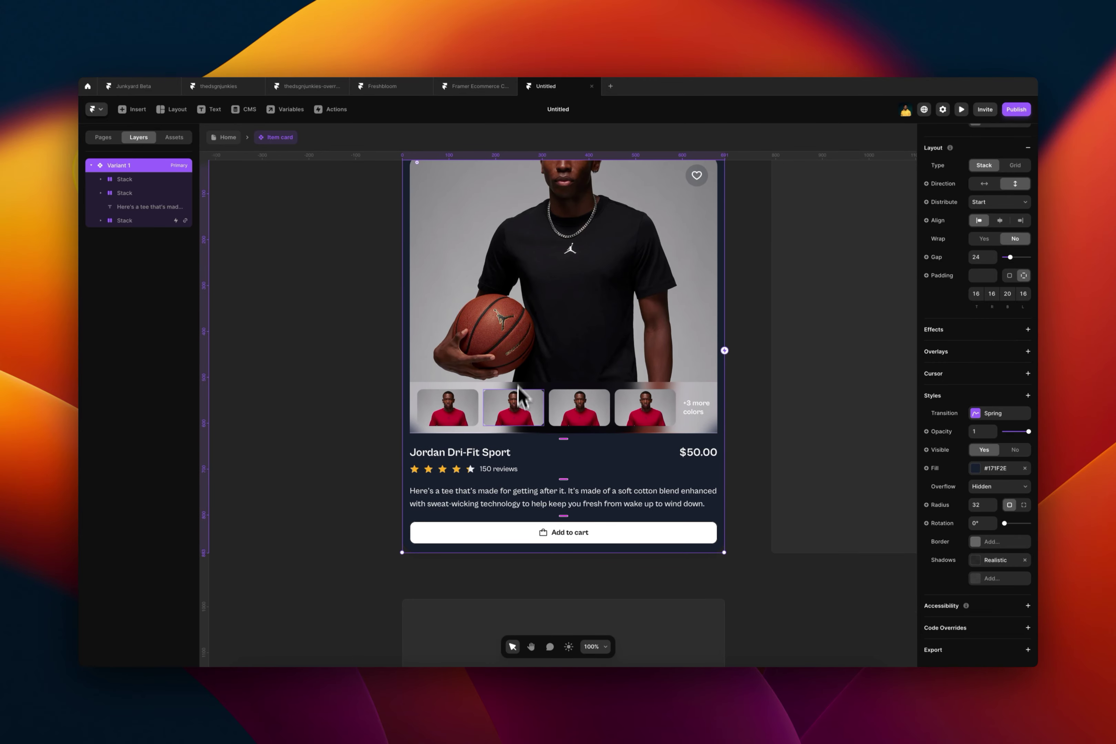
scroll(526, 429, "down", 5)
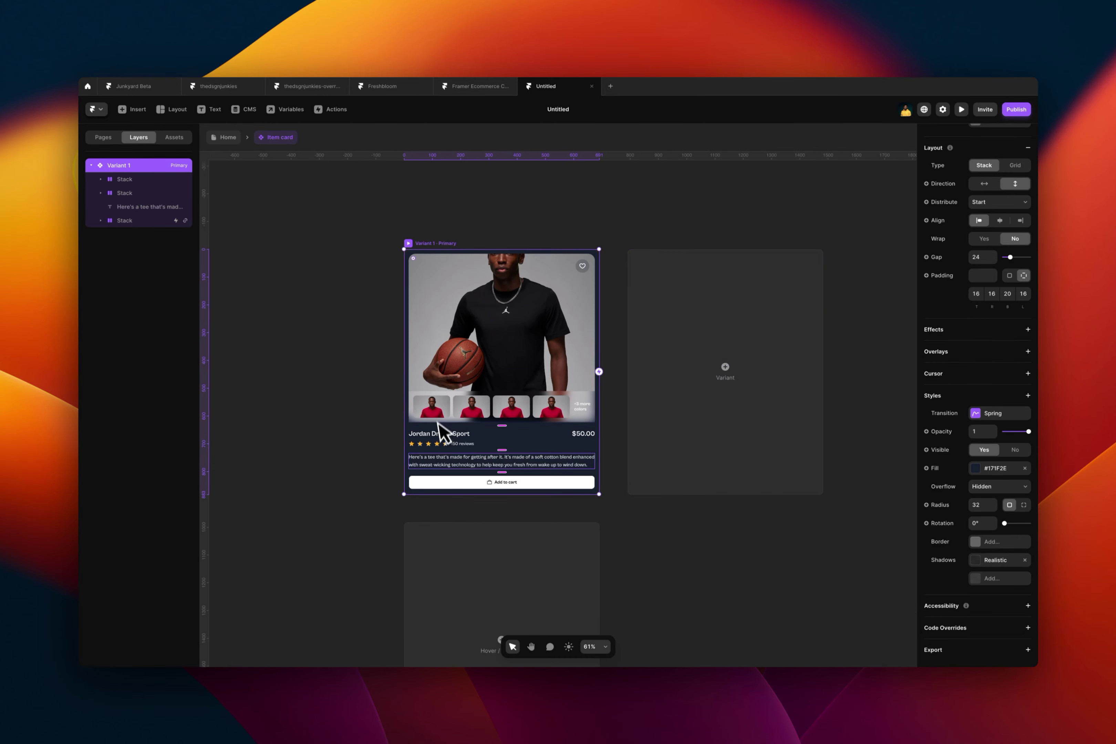
scroll(524, 509, "up", 5)
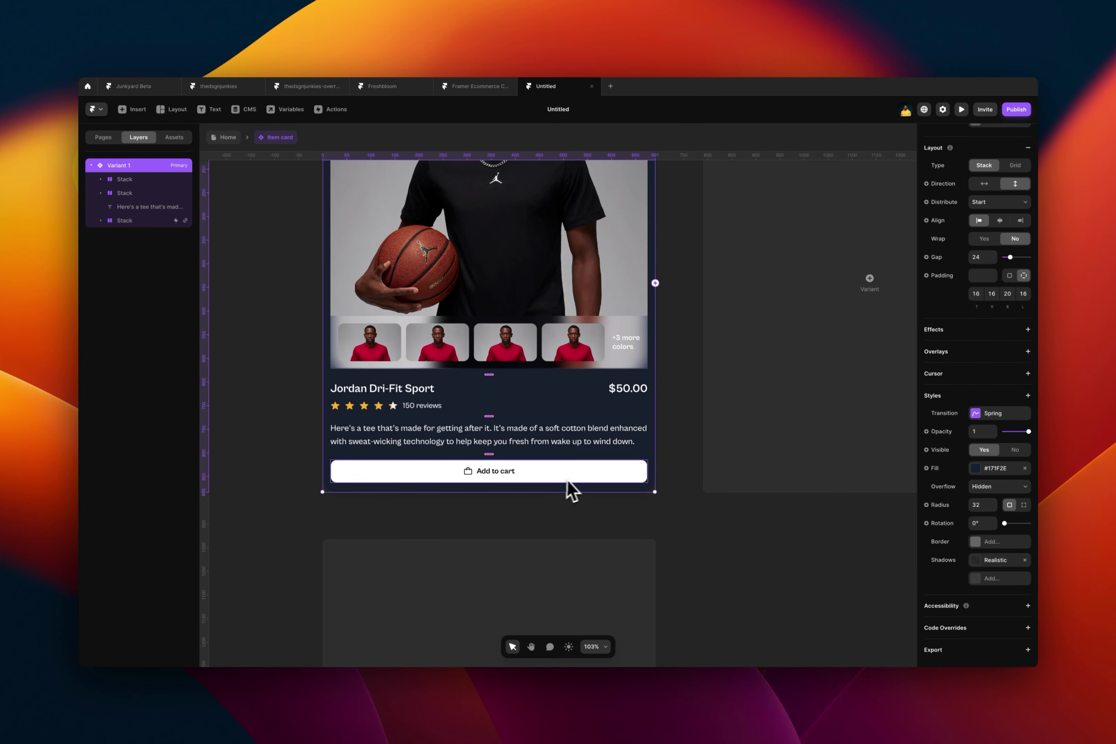
left_click(581, 475)
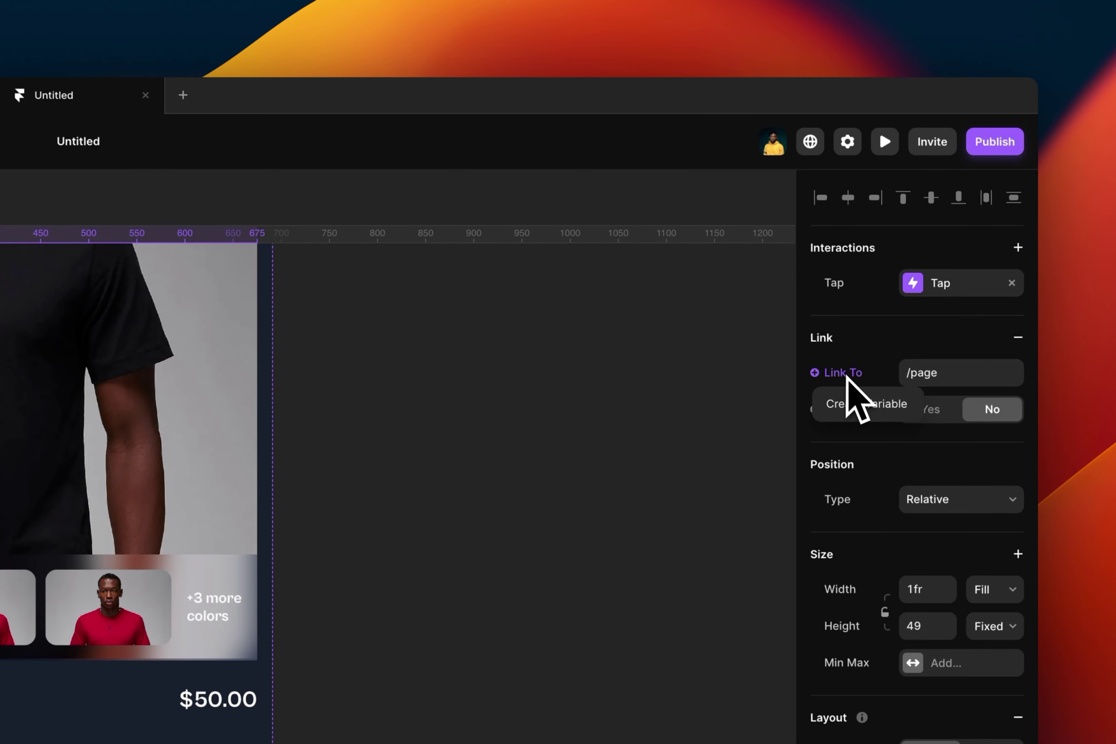
left_click(868, 405)
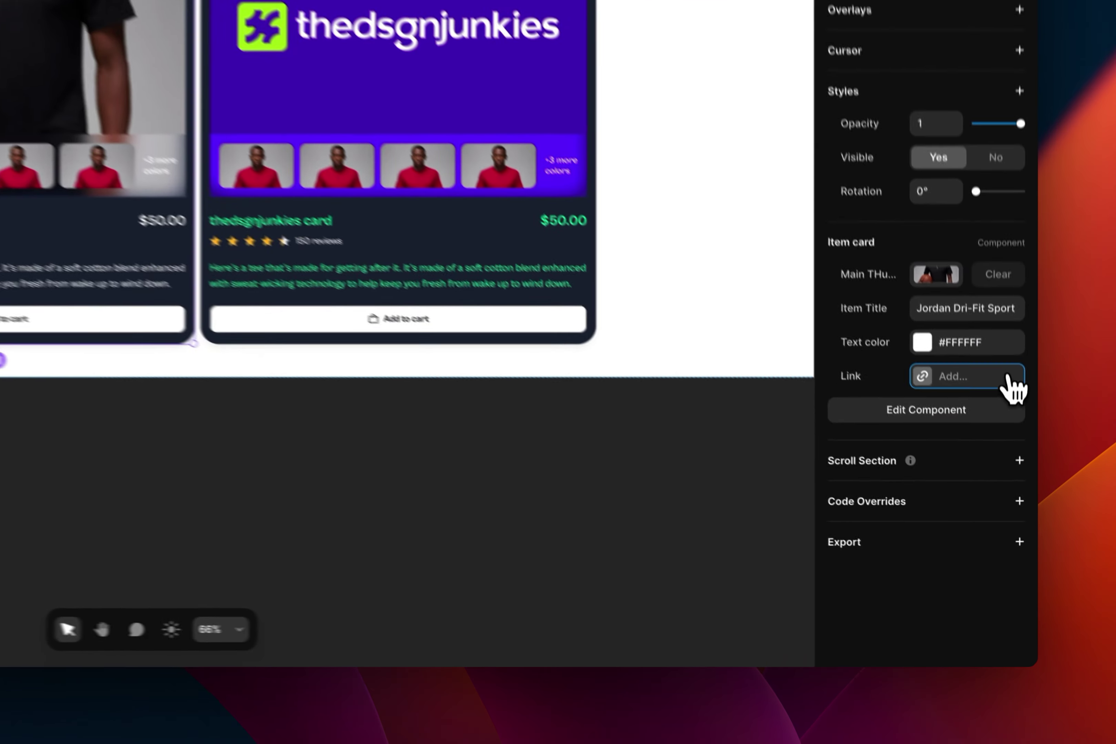
- Set the Link property to /page on the Jordan card and /page-2 on thedsgnjunkies
left_click(1002, 510)
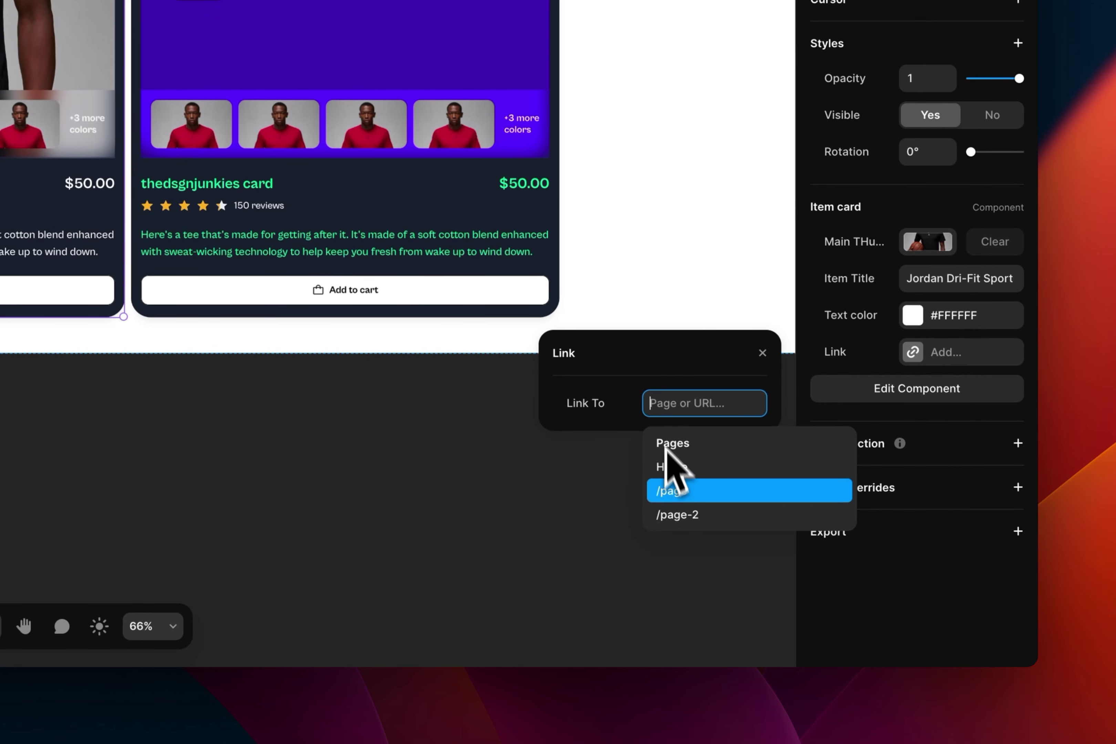
left_click(677, 490)
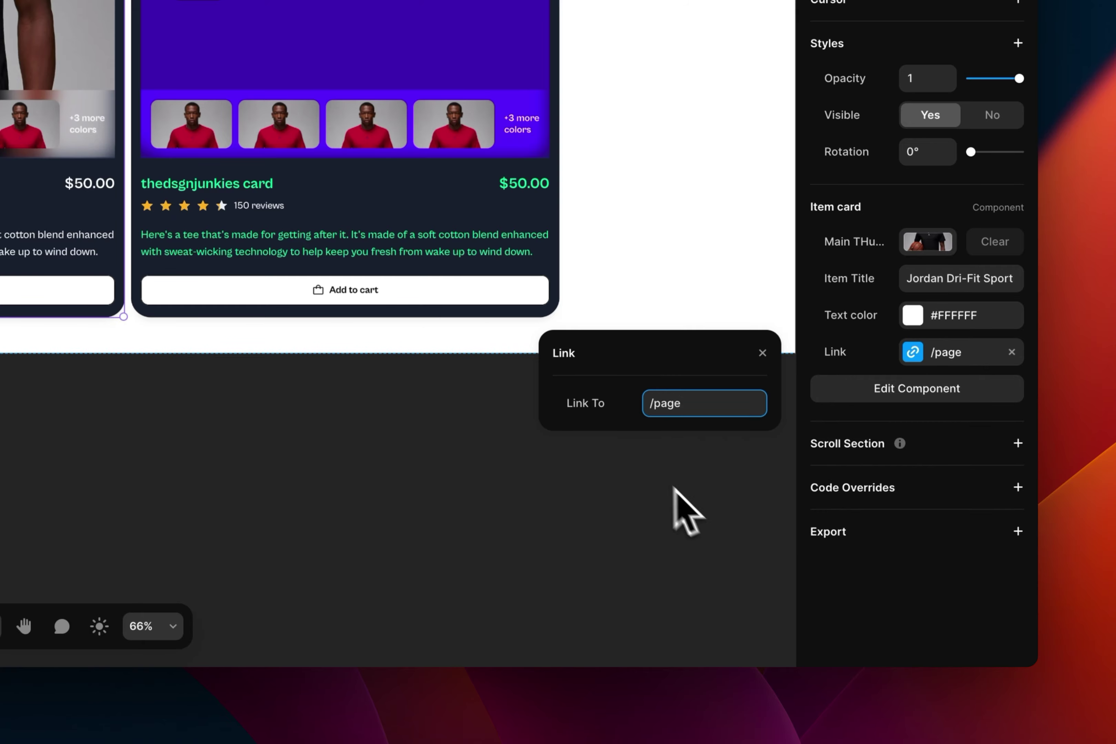
left_click(373, 207)
left_click(726, 403)
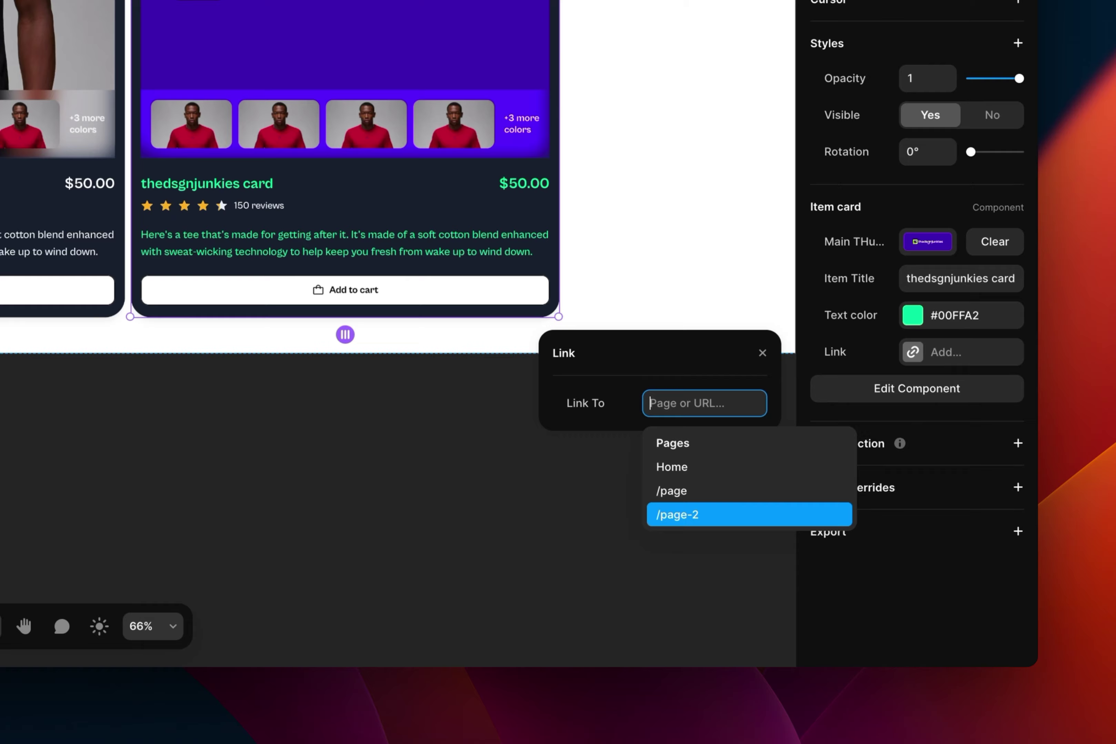
left_click(677, 513)
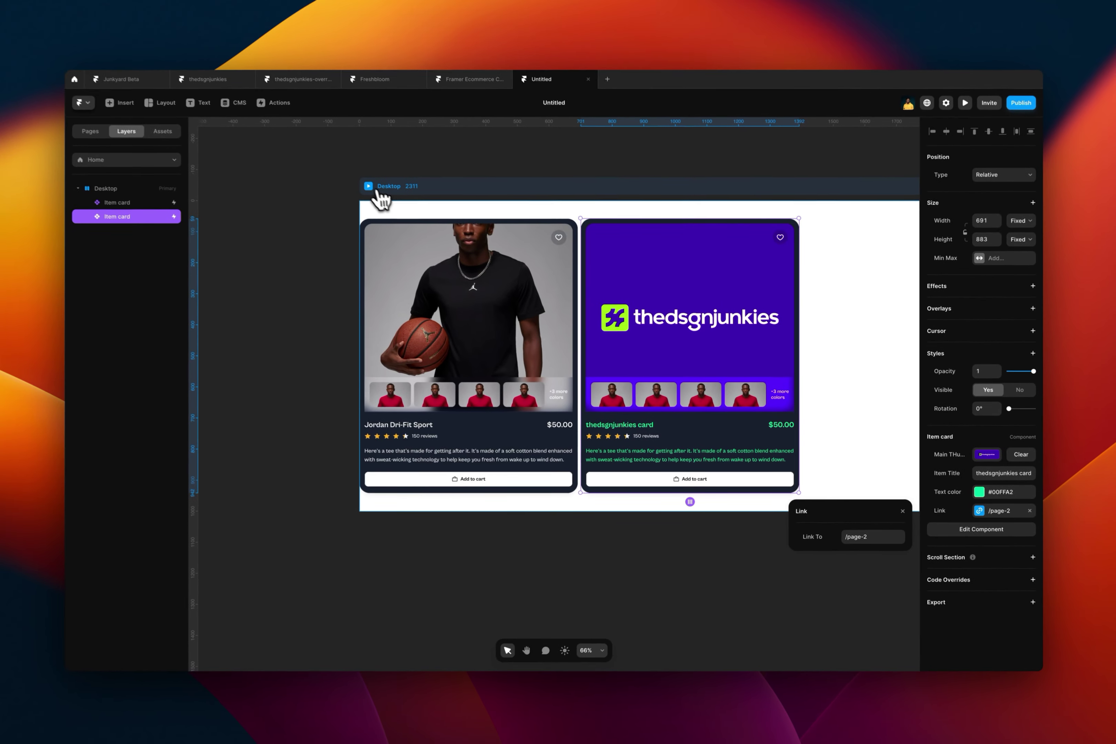
- Preview the site and confirm the two cards' Add to cart links open Page two and Page three
key("super+p")
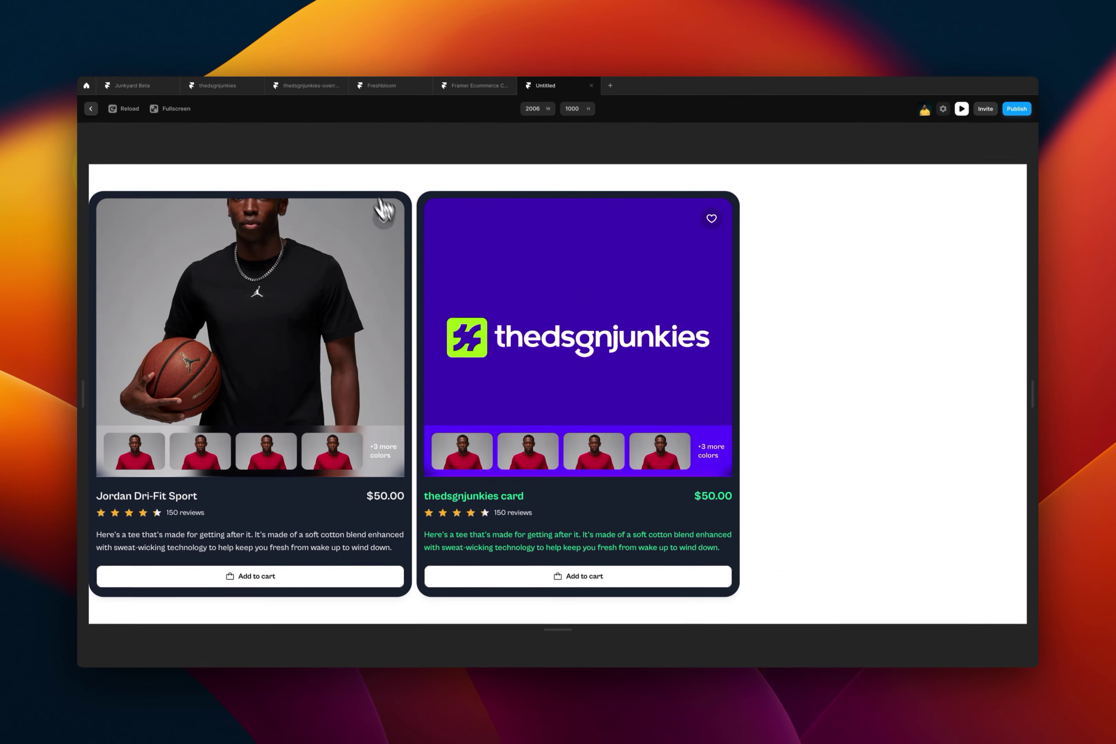
left_click(297, 587)
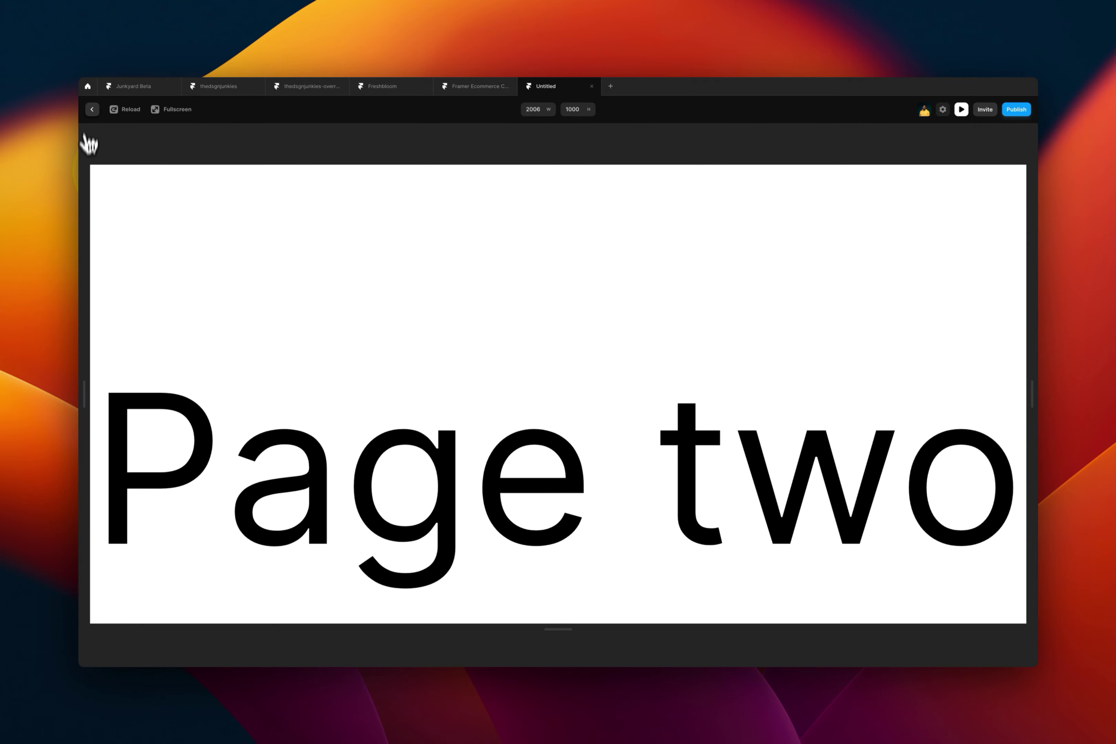
left_click(92, 109)
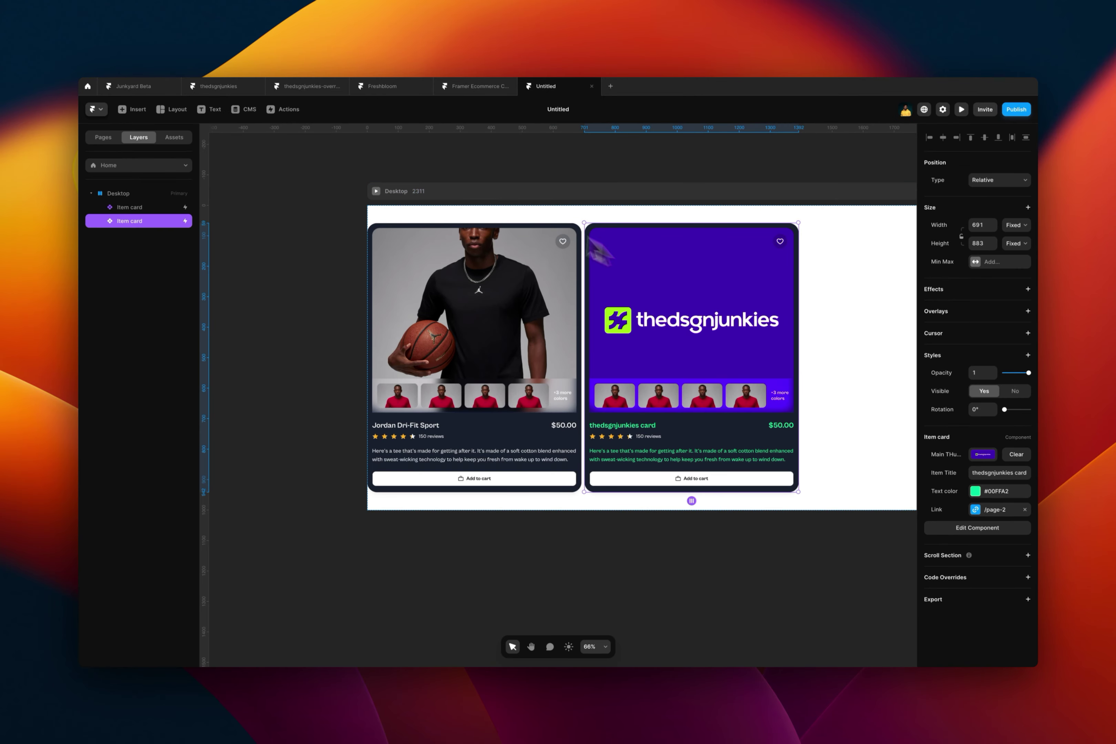
left_click(376, 192)
left_click(530, 578)
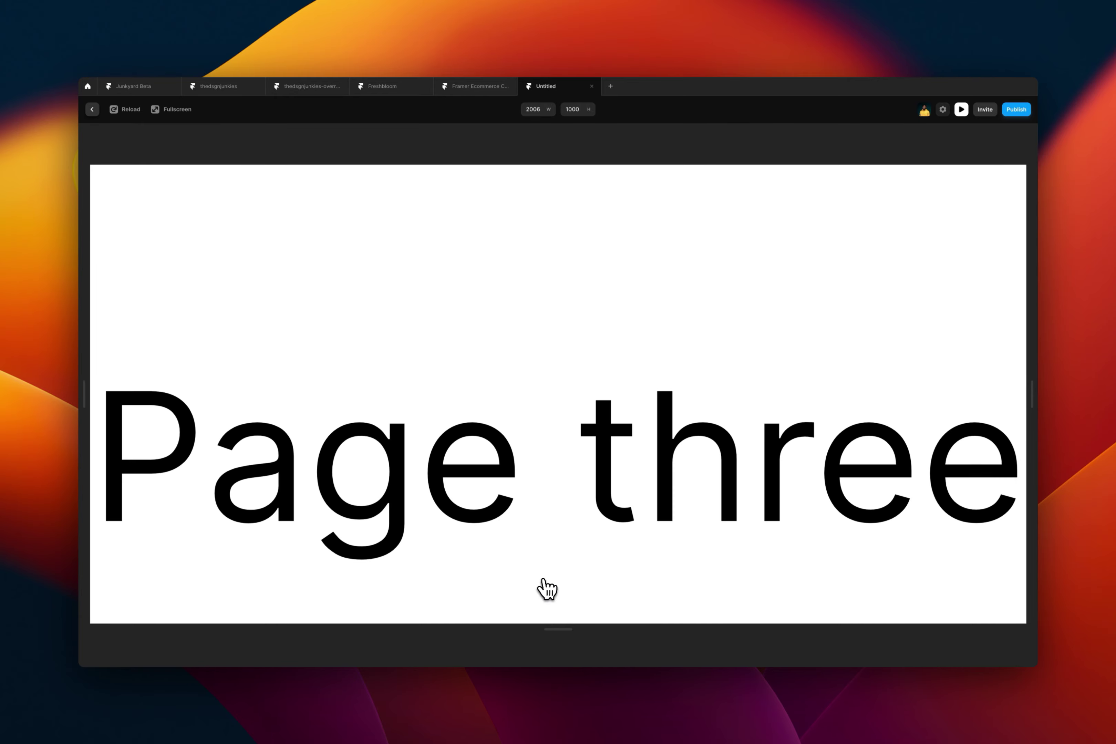
left_click(91, 111)
double_click(535, 334)
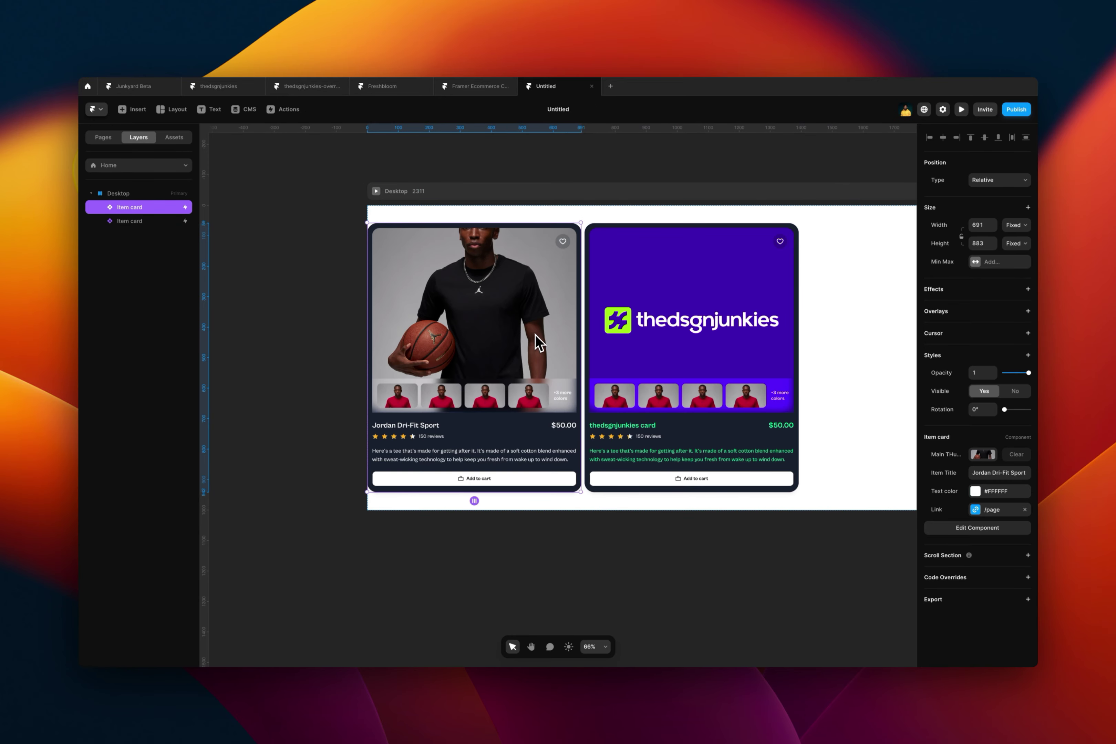
- Change the Add to cart button's Phosphor icon name from bag to arrow
left_click(633, 525)
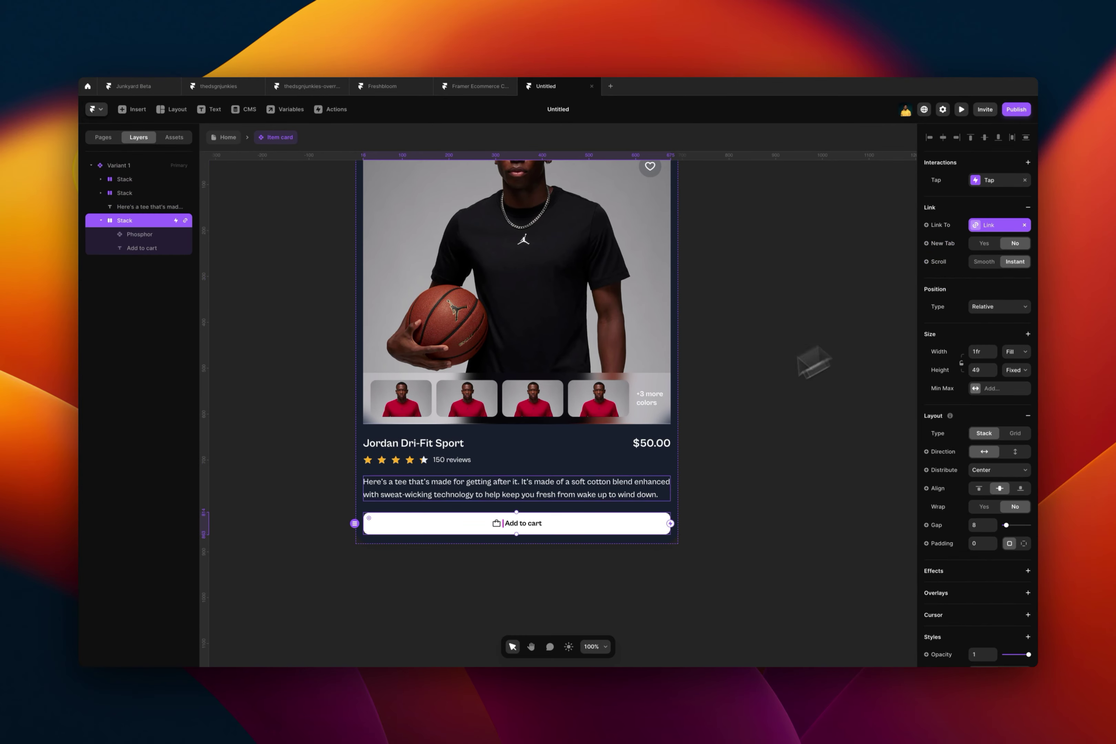
scroll(449, 571, "up", 5)
left_click(597, 489)
left_click(547, 484)
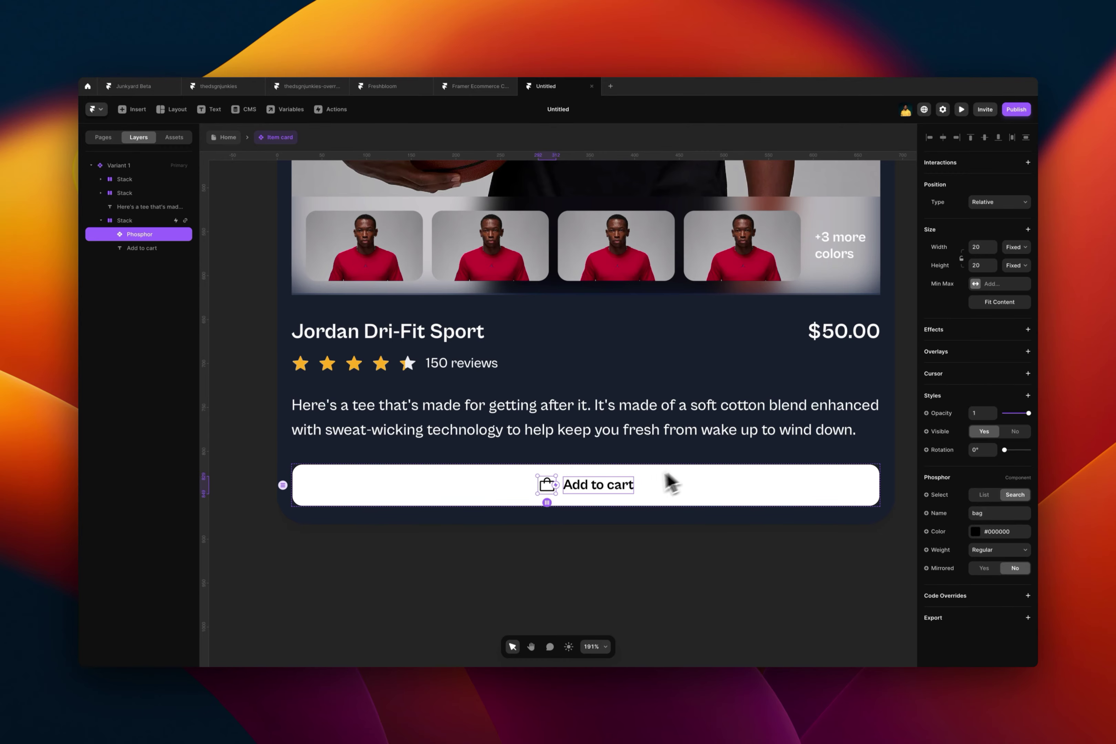
scroll(595, 494, "up", 4)
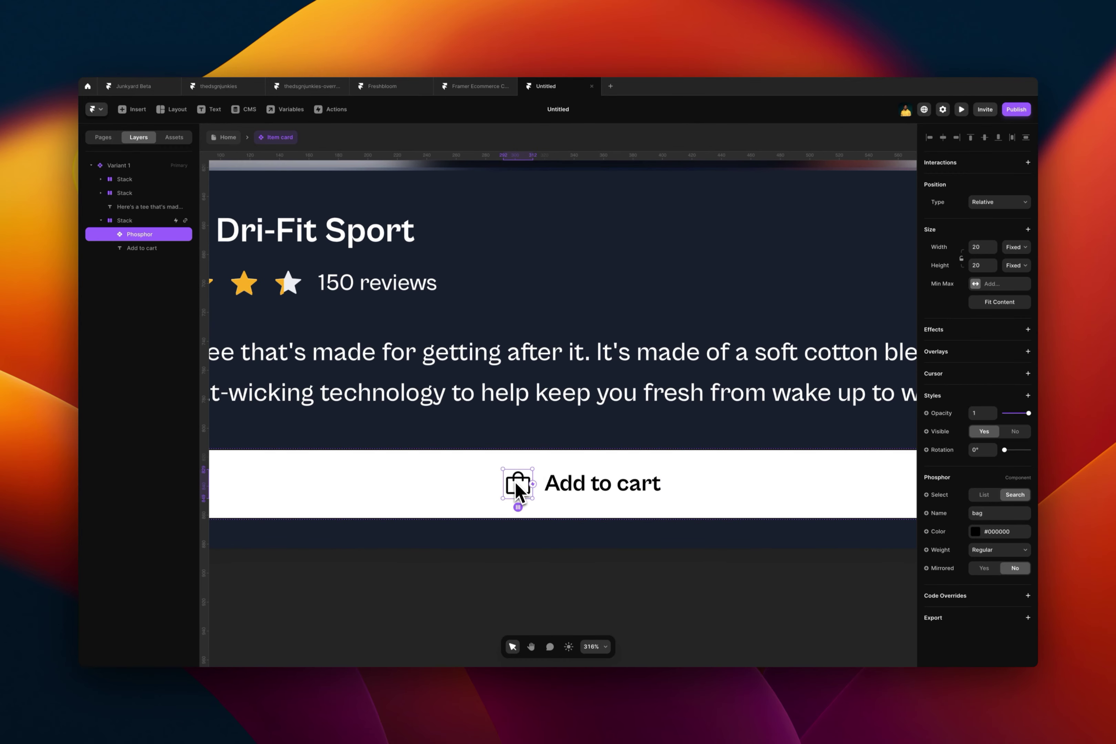
scroll(521, 483, "down", 2)
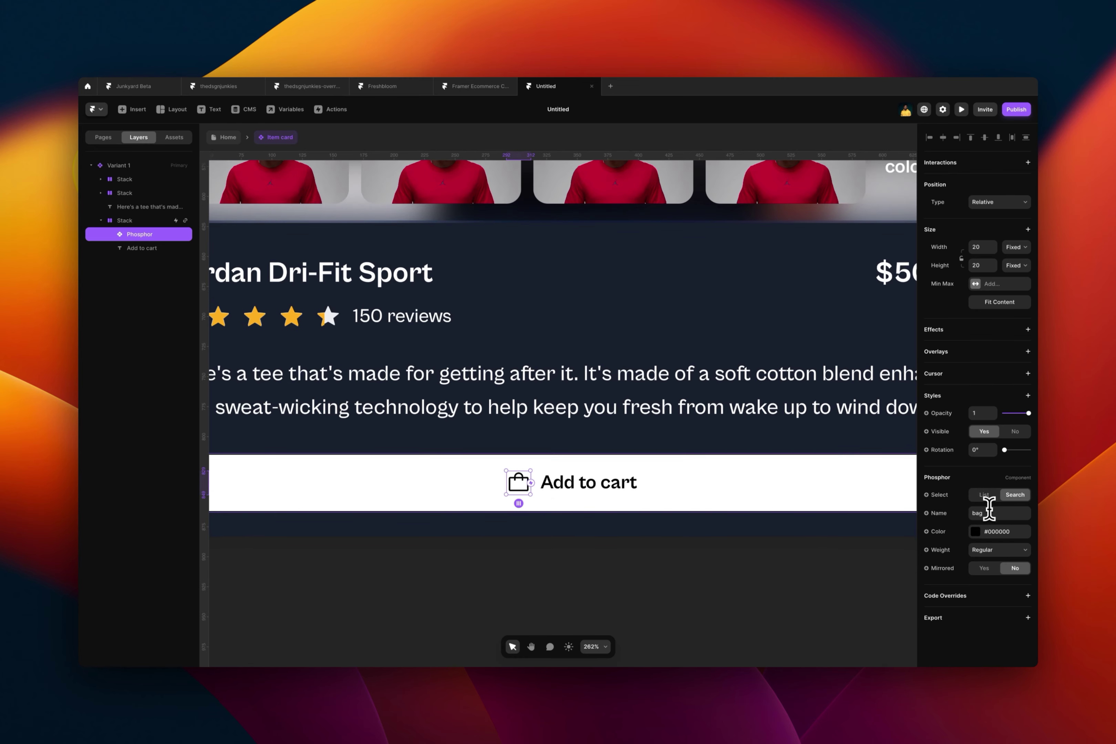
left_click(989, 512)
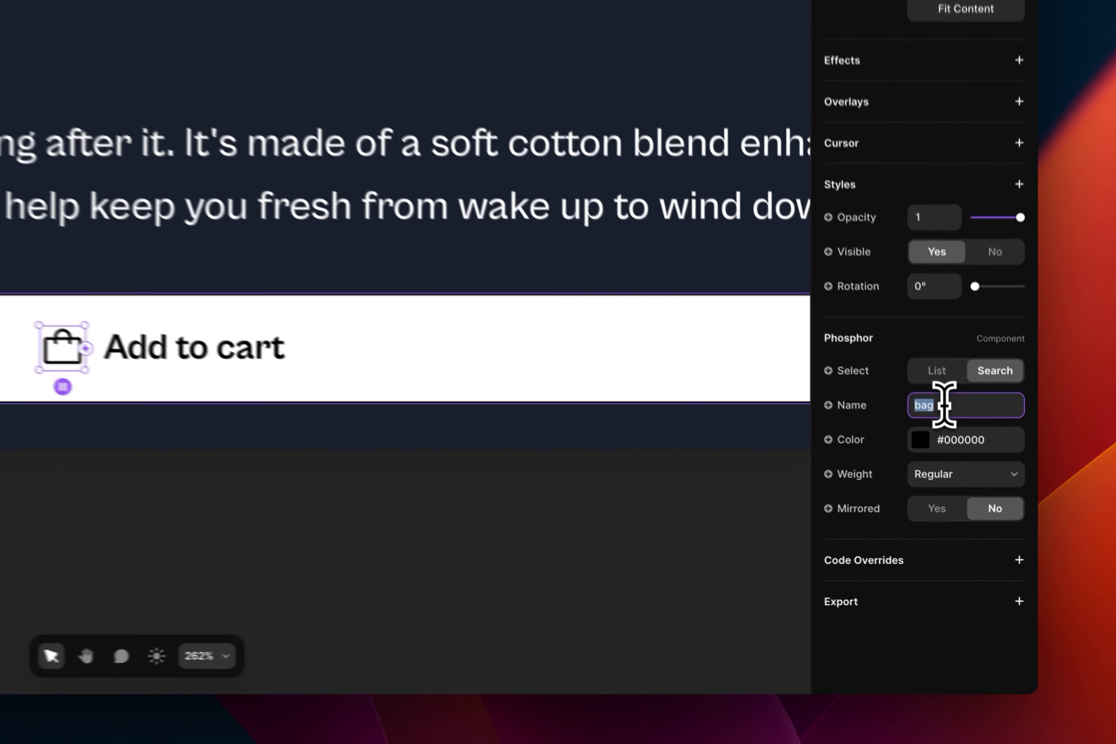
type("arrow")
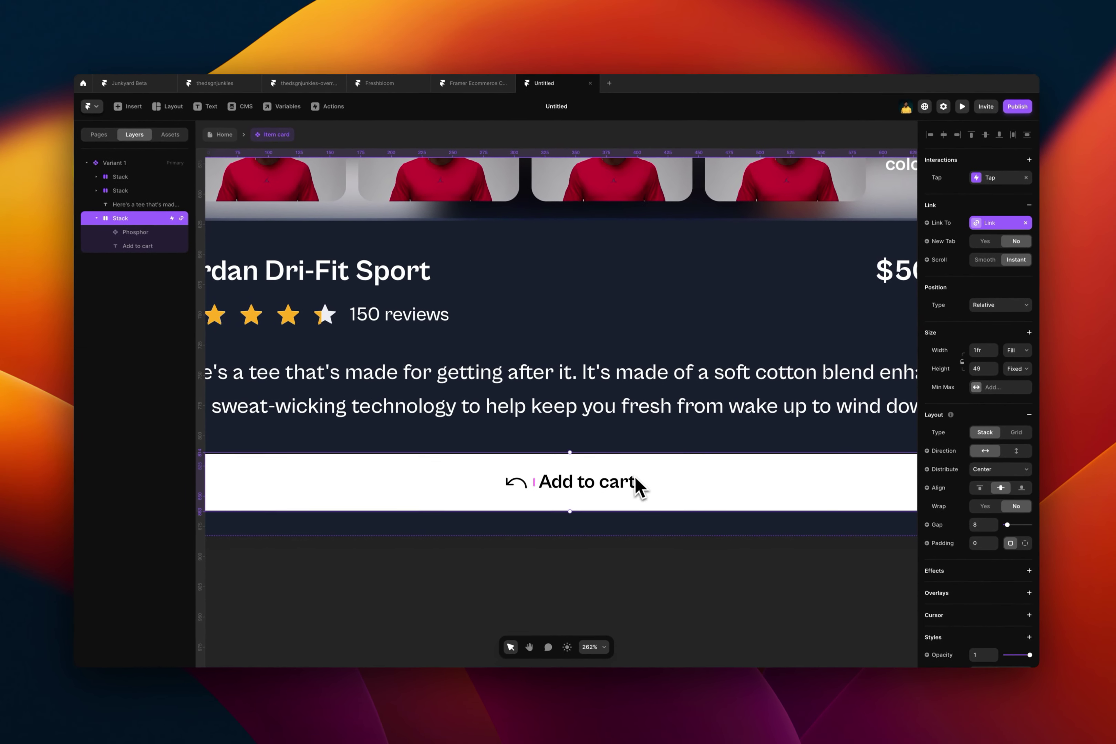
- Return to Home to check both cards show the arrow, then reopen the Item card
scroll(638, 485, "down", 5)
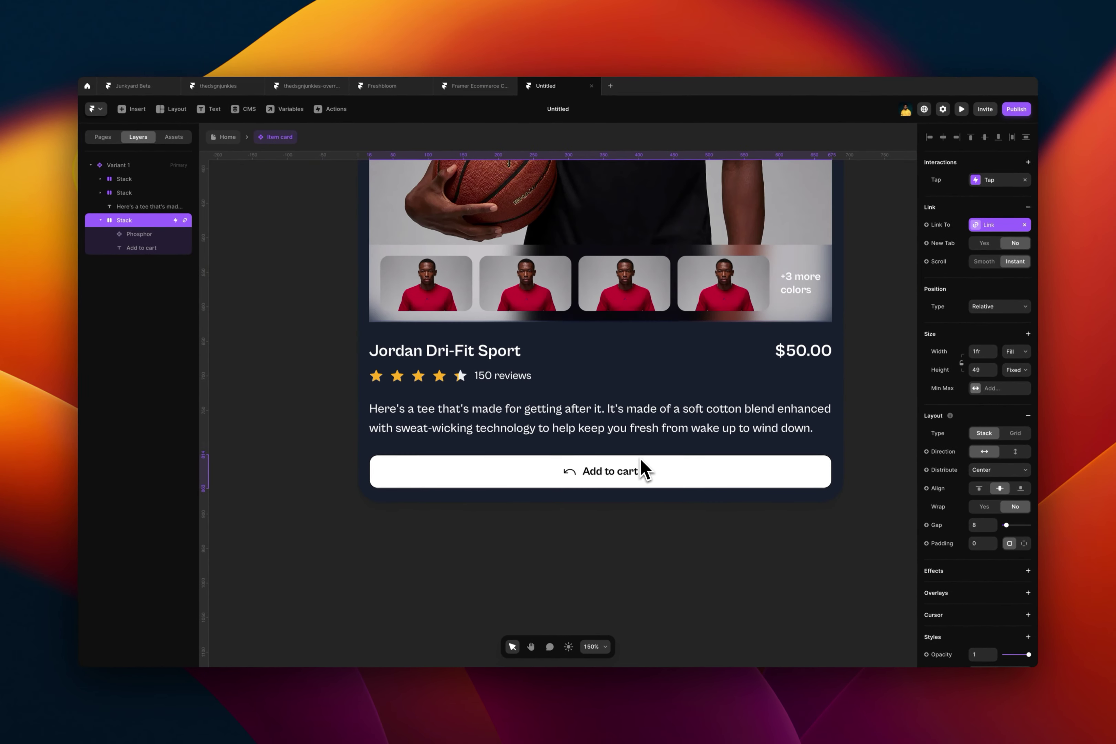
left_click(224, 134)
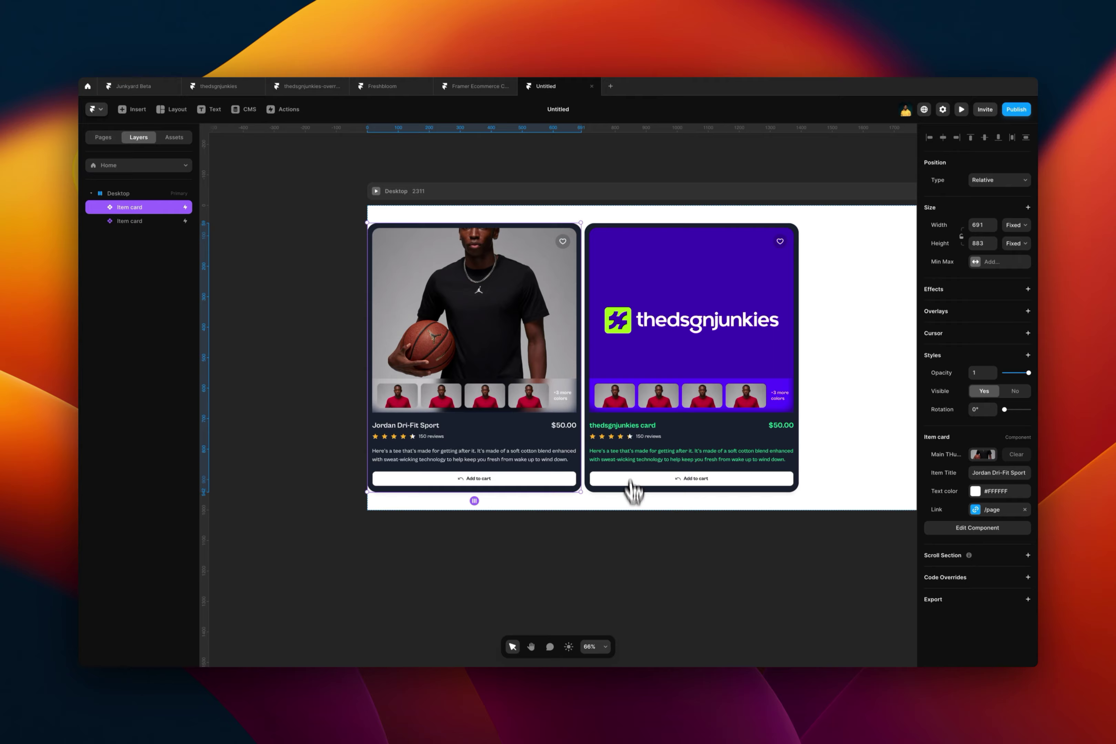
scroll(535, 475, "up", 3)
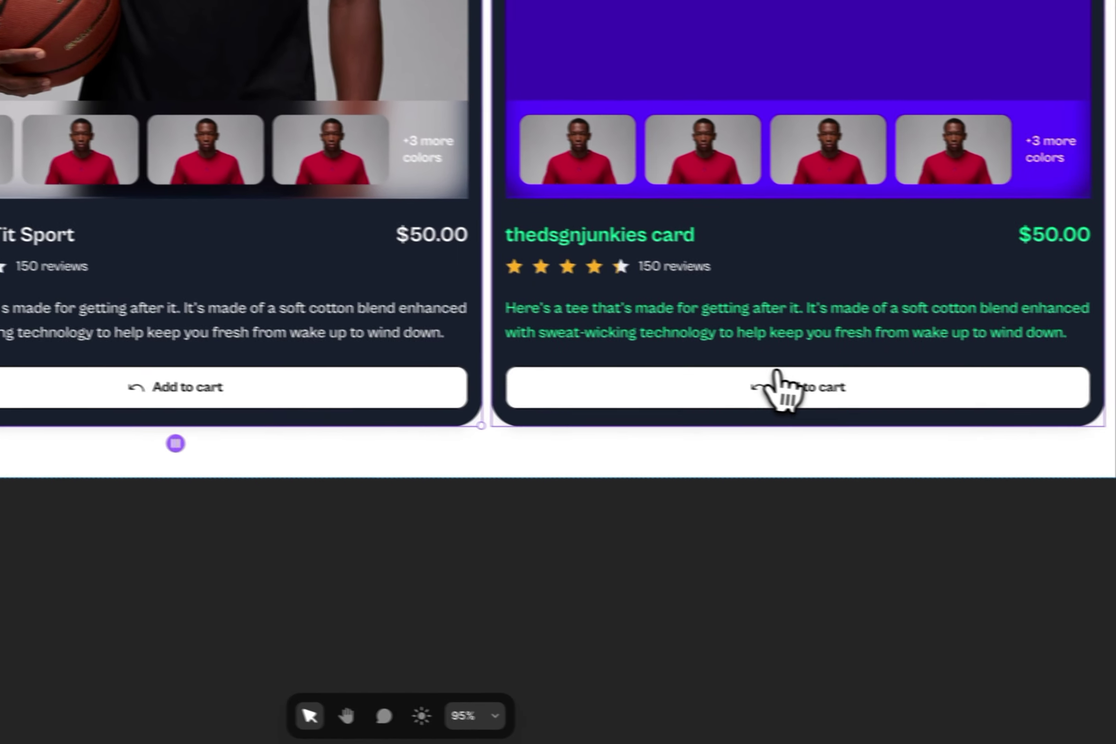
double_click(391, 398)
scroll(518, 499, "up", 3)
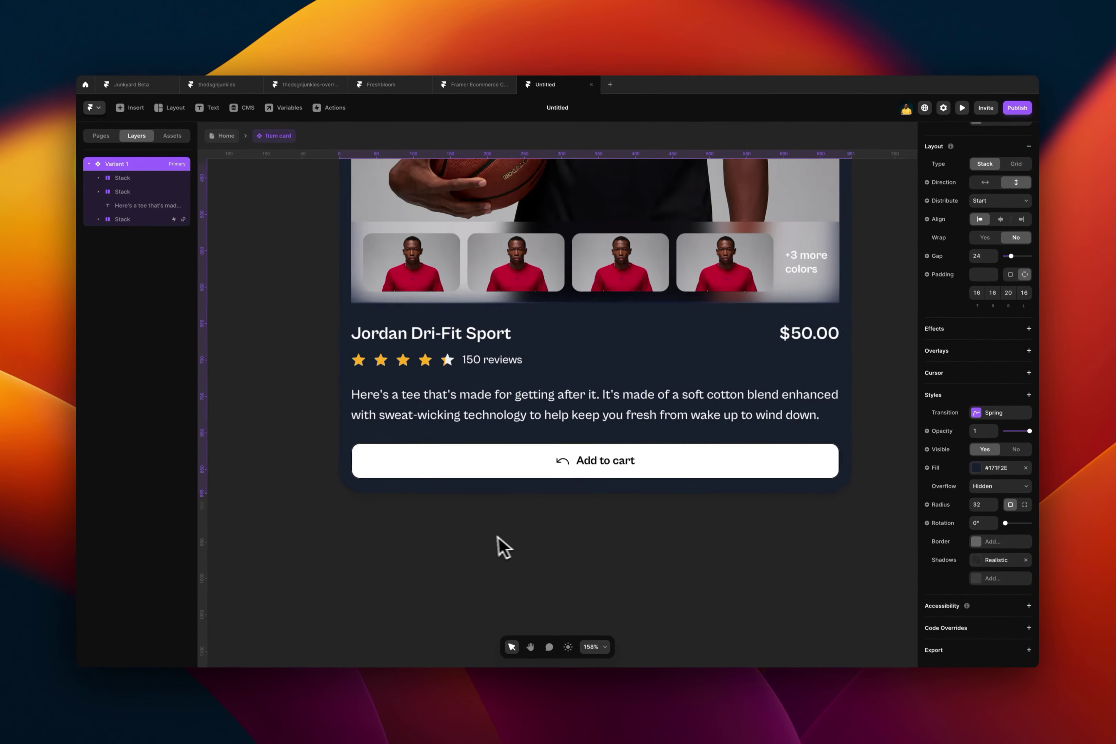
- Turn the button icon's Name into a component variable called Icon, defaulting to arrow
left_click(642, 450)
left_click(572, 454)
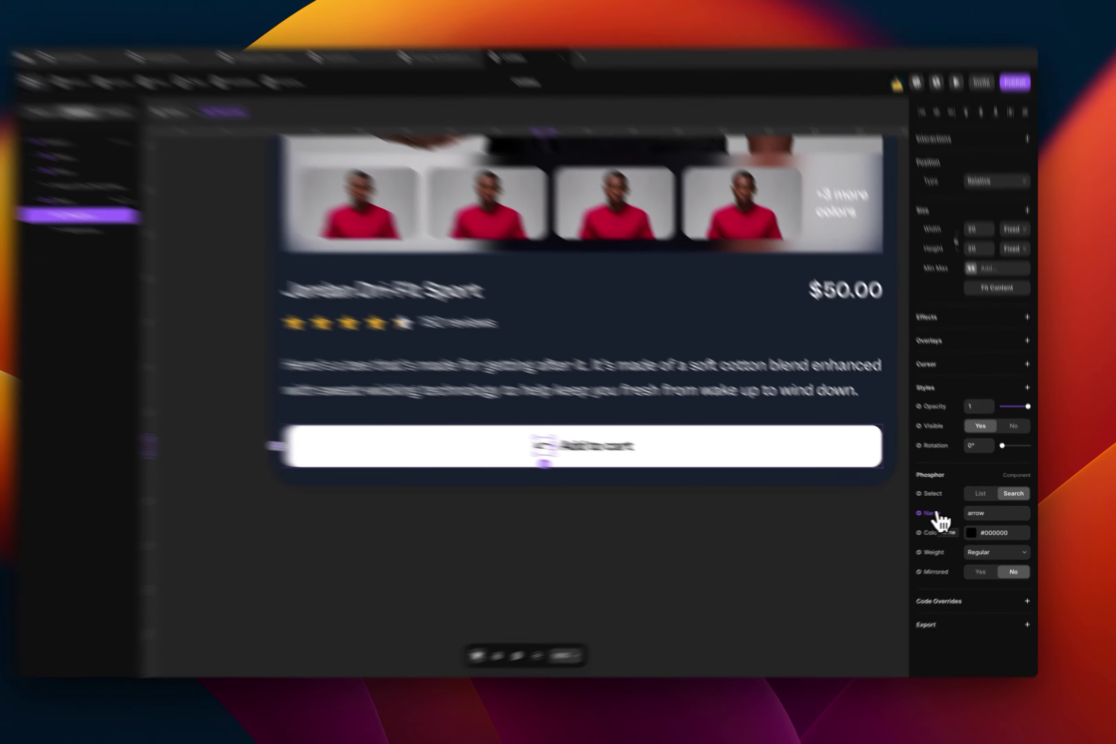
left_click(955, 513)
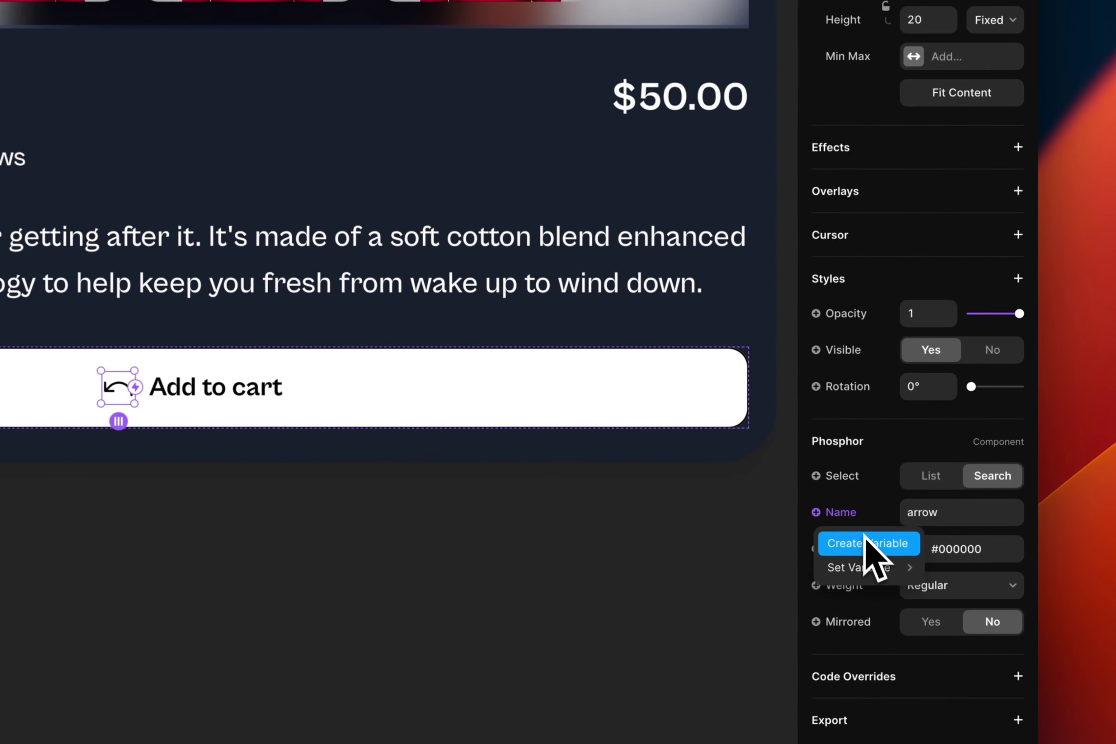
left_click(870, 545)
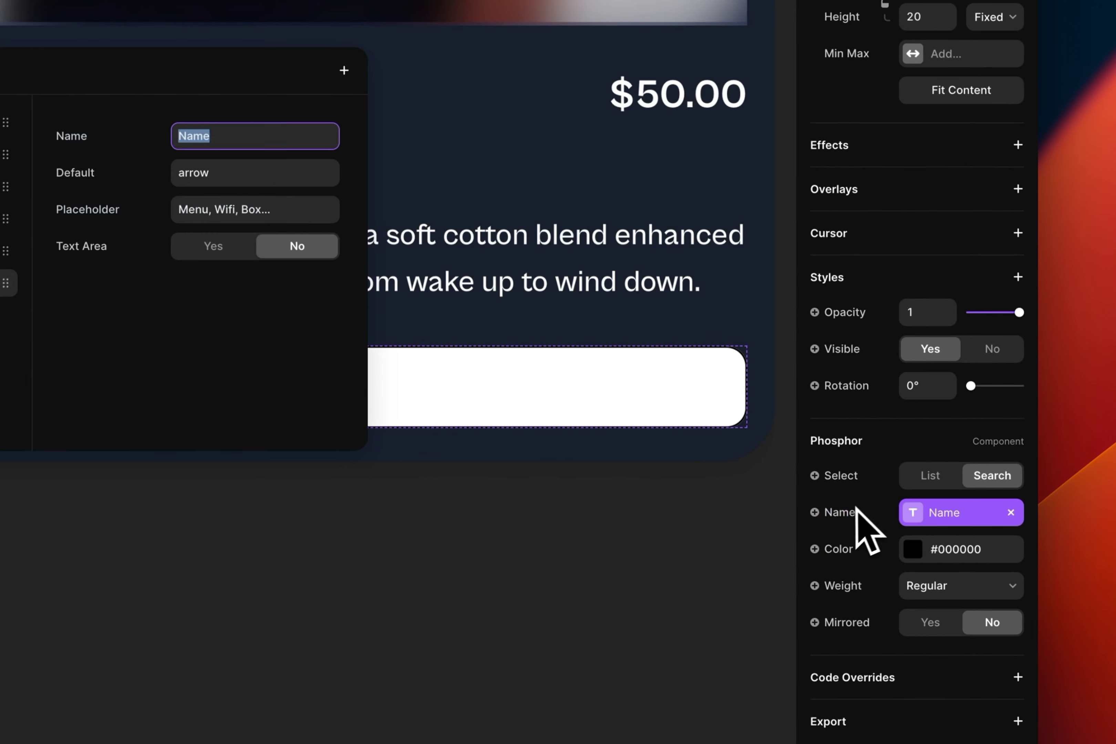
type("icon")
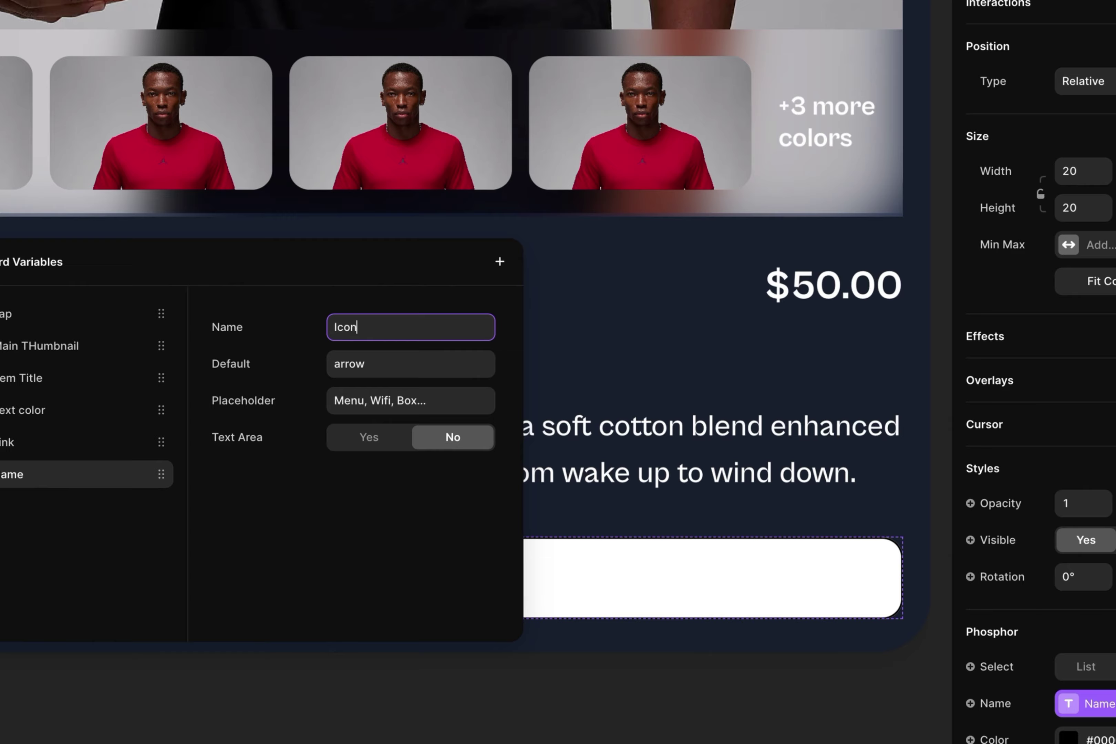
left_click(672, 379)
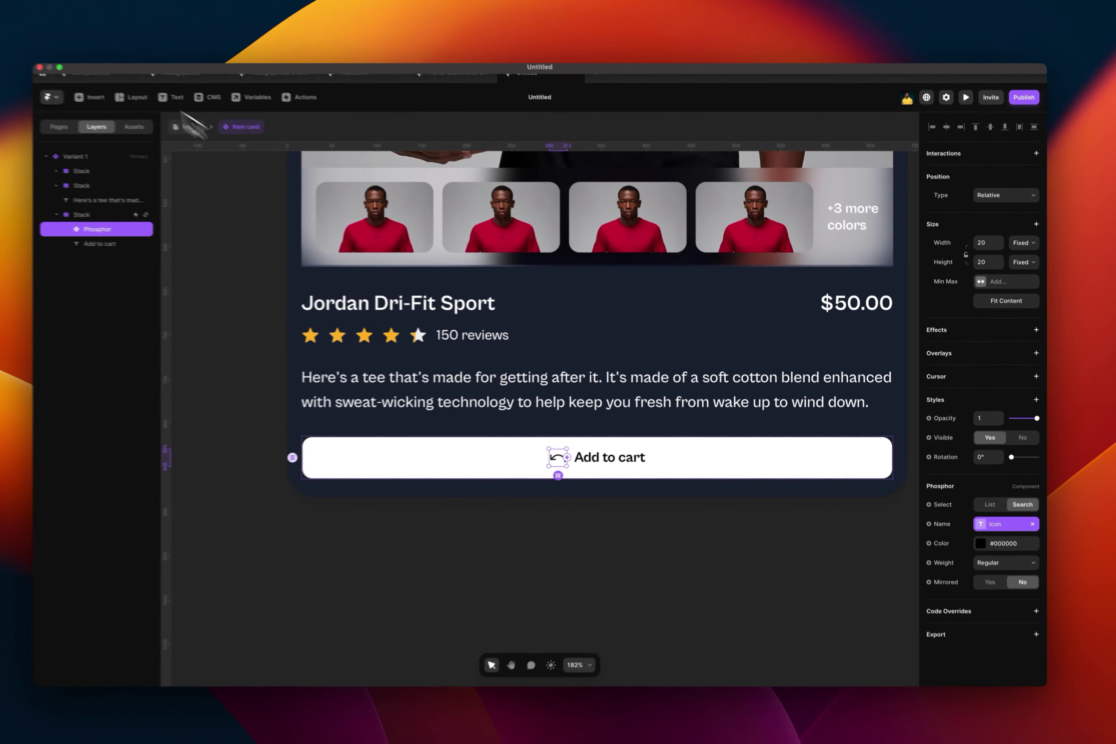
left_click(224, 144)
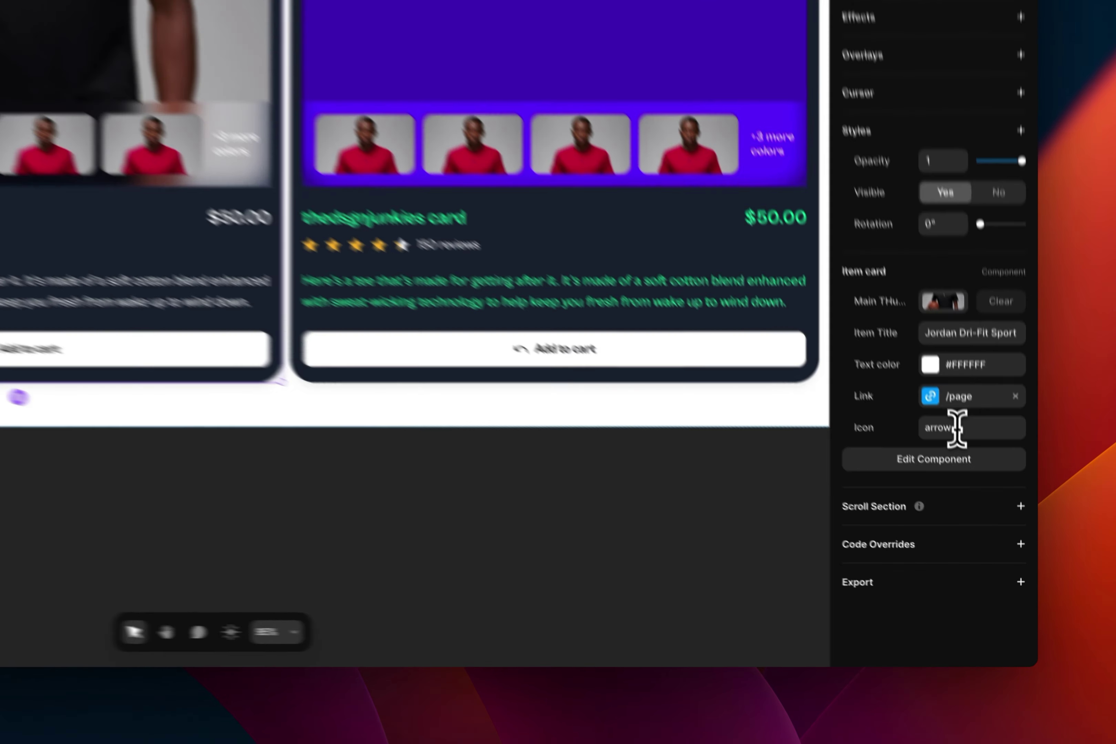
left_click(1006, 527)
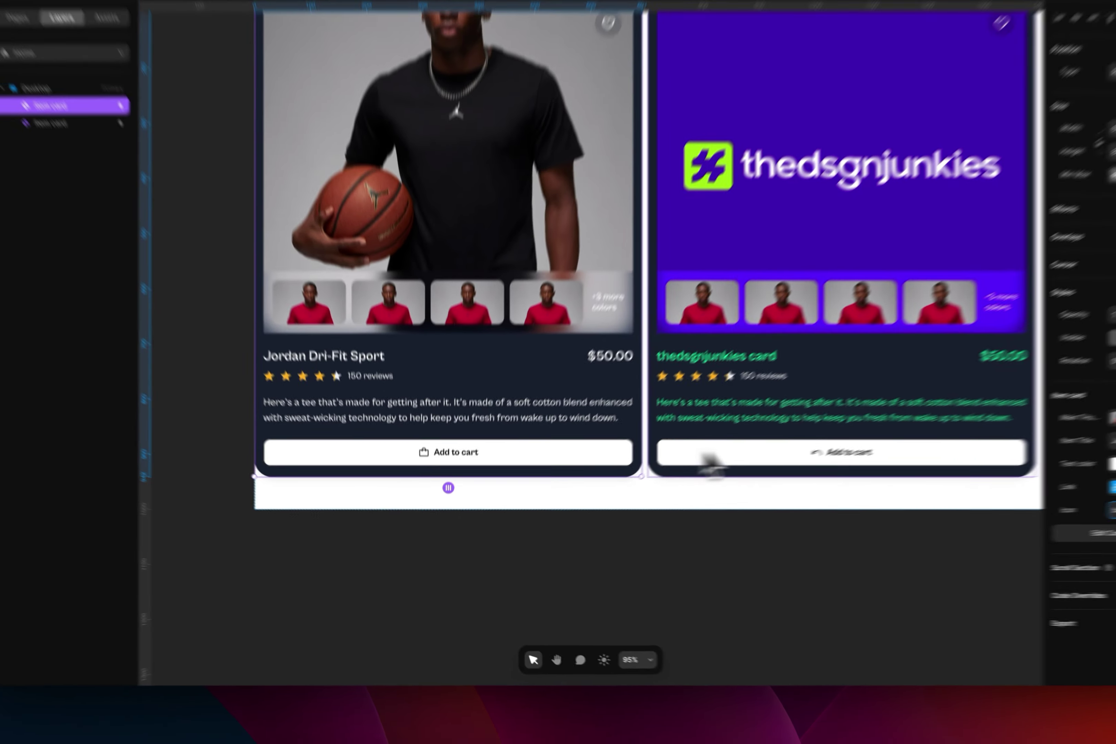
- Set the thedsgnjunkies card's Icon to arrow-right, keeping bag on the Jordan card
left_click(711, 462)
left_click(993, 527)
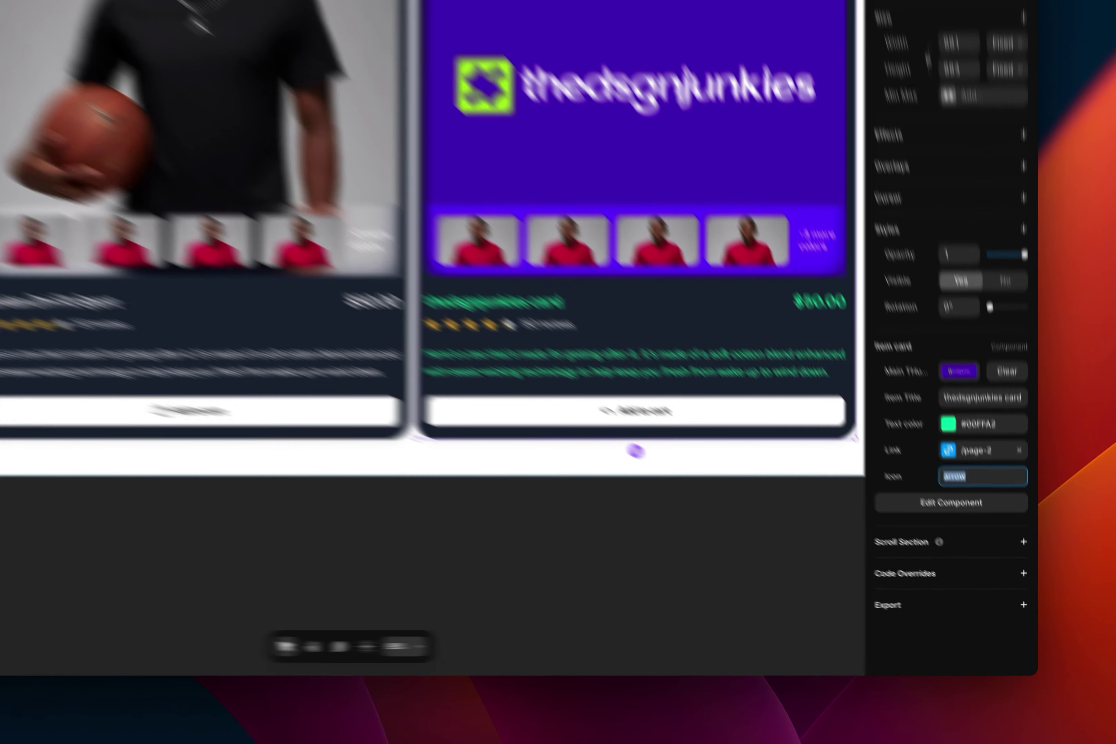
type("home")
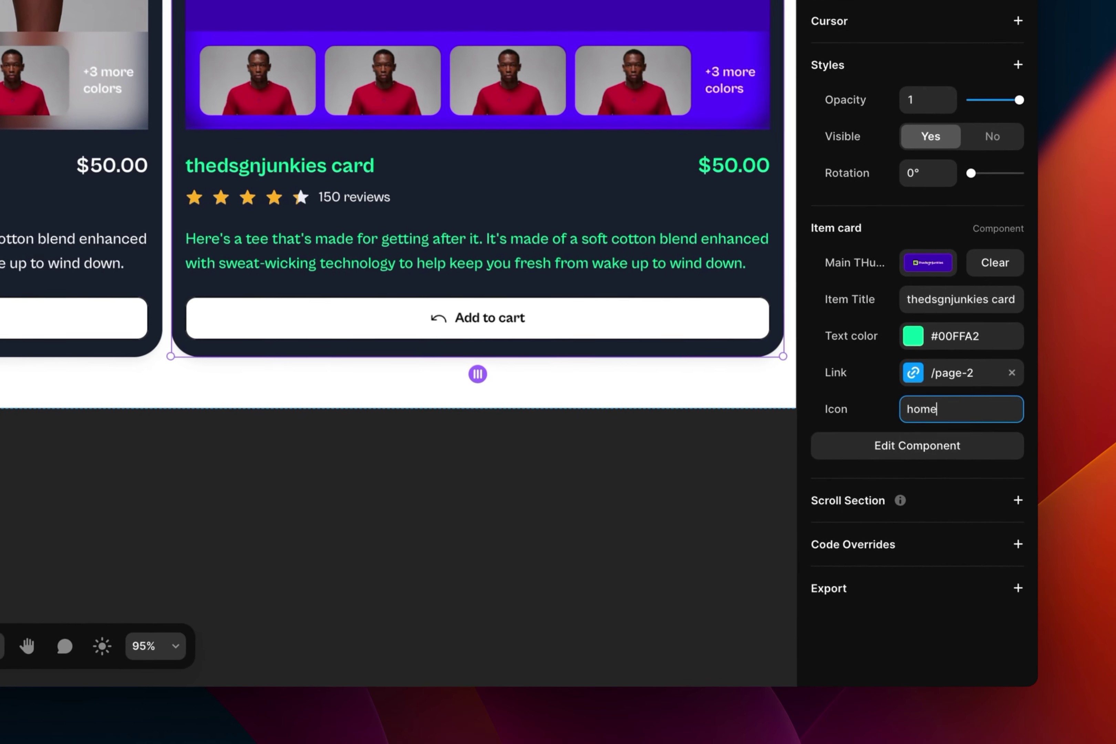
scroll(533, 373, "up", 6)
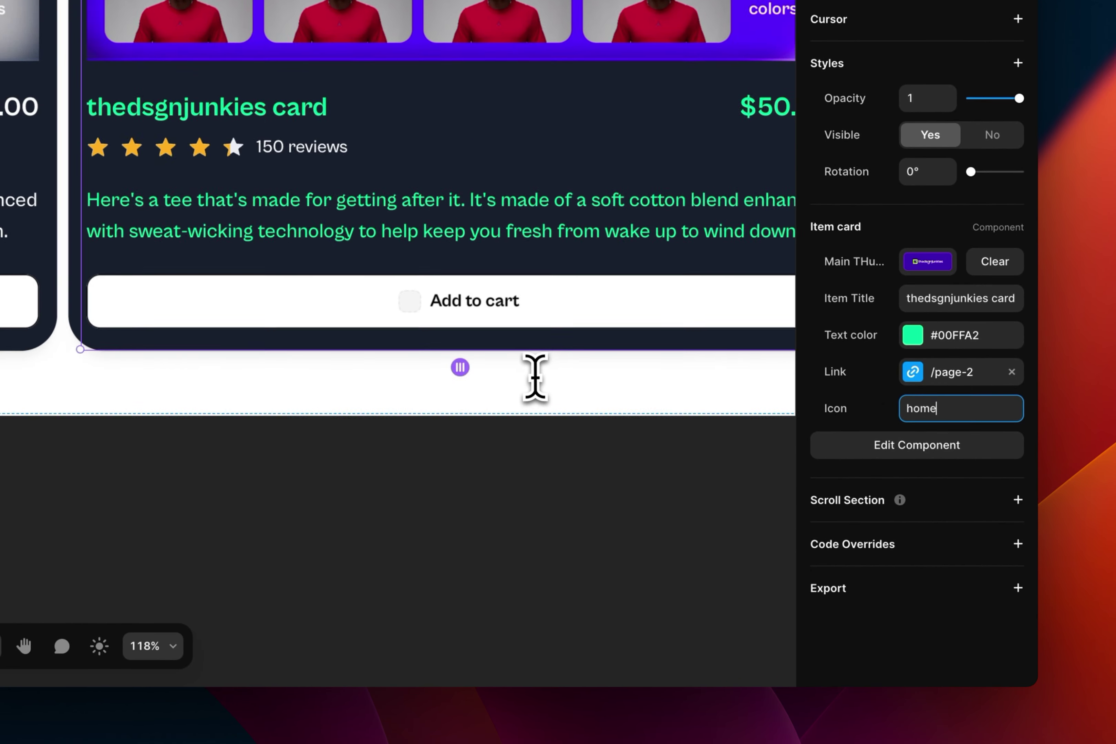
left_click(978, 410)
key("BackSpace")
key("BackSpace")
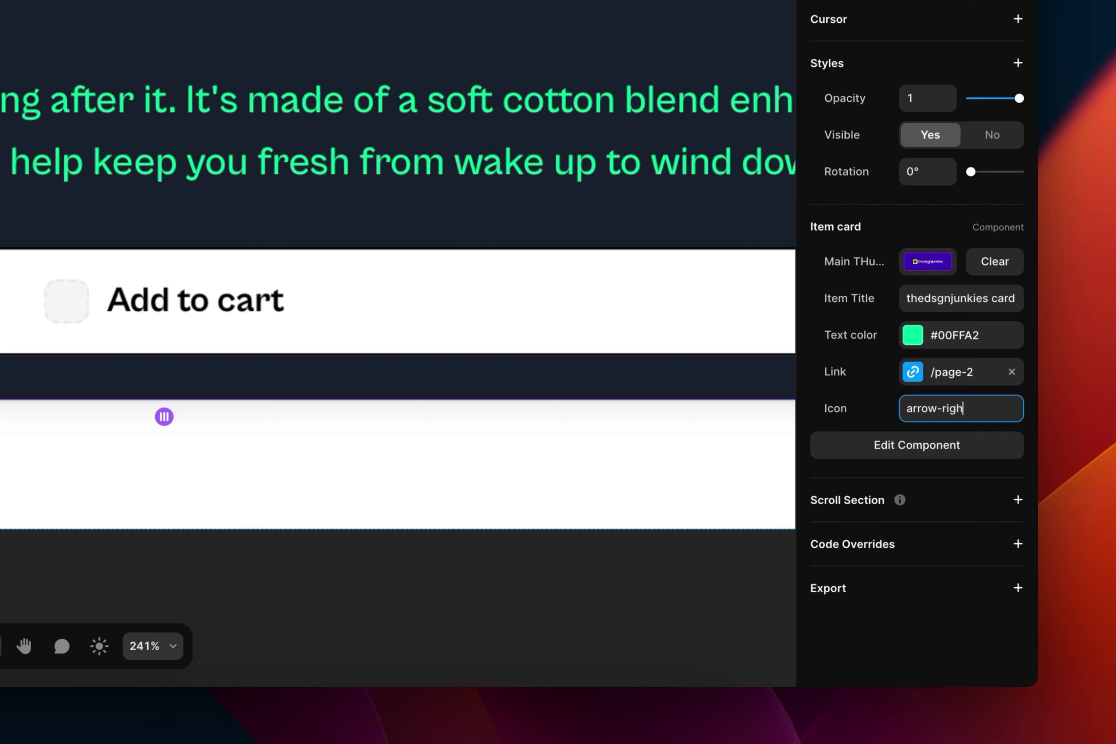
type("t")
scroll(530, 349, "down", 6)
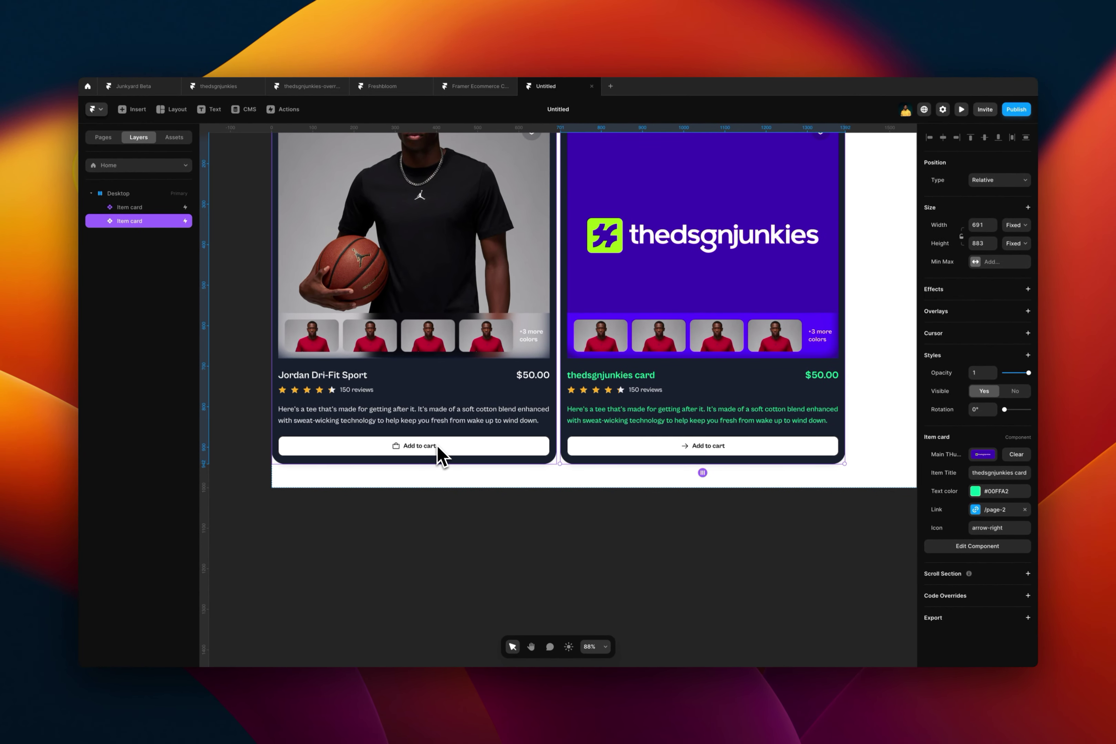
- In the Item card, move the button icon after the Add to cart text
double_click(458, 454)
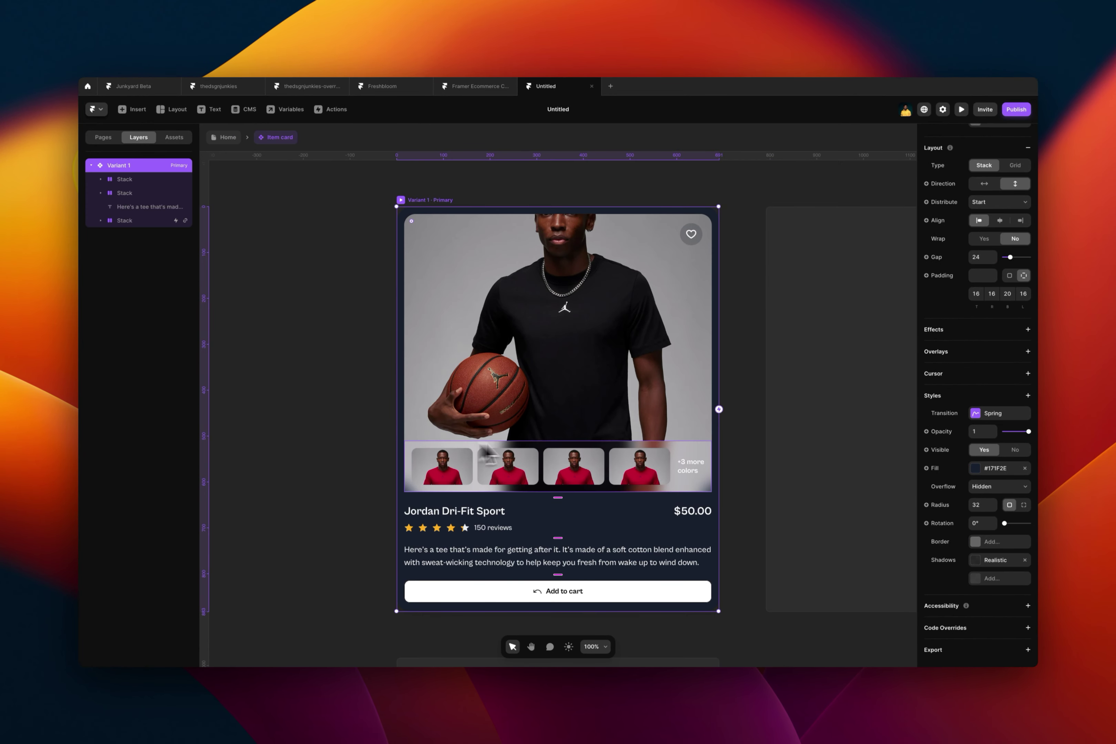
scroll(588, 461, "down", 2)
scroll(589, 460, "up", 5)
left_click(532, 458)
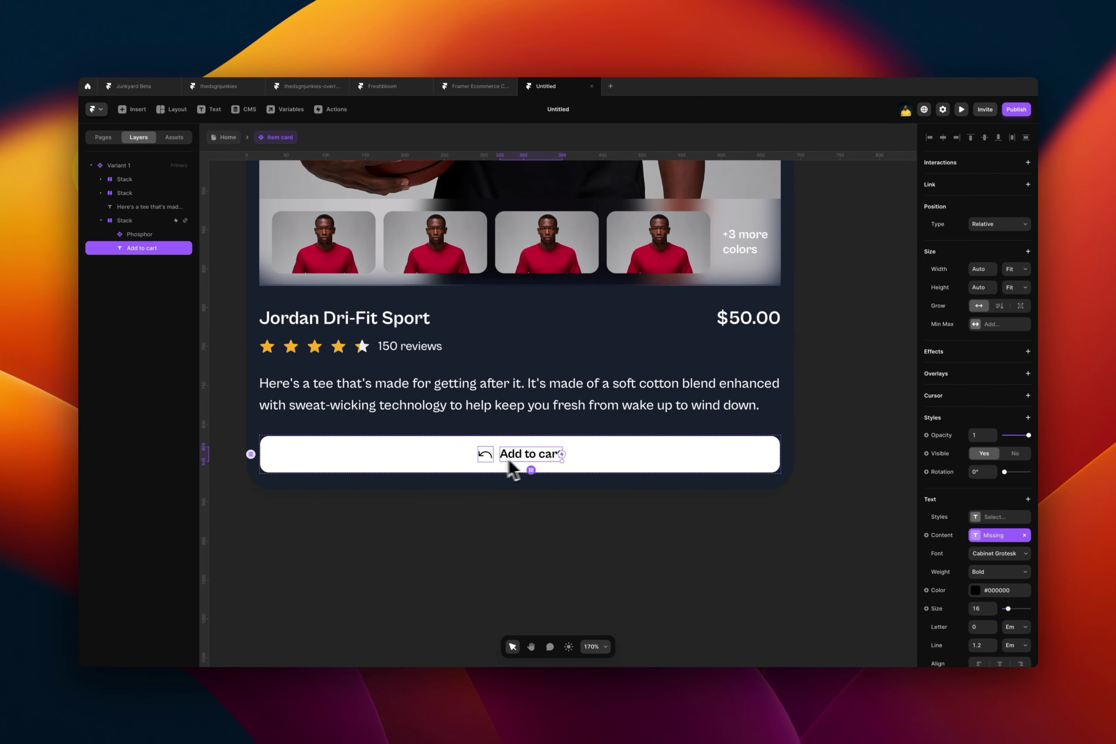
left_click(485, 454)
key("super+bracketleft")
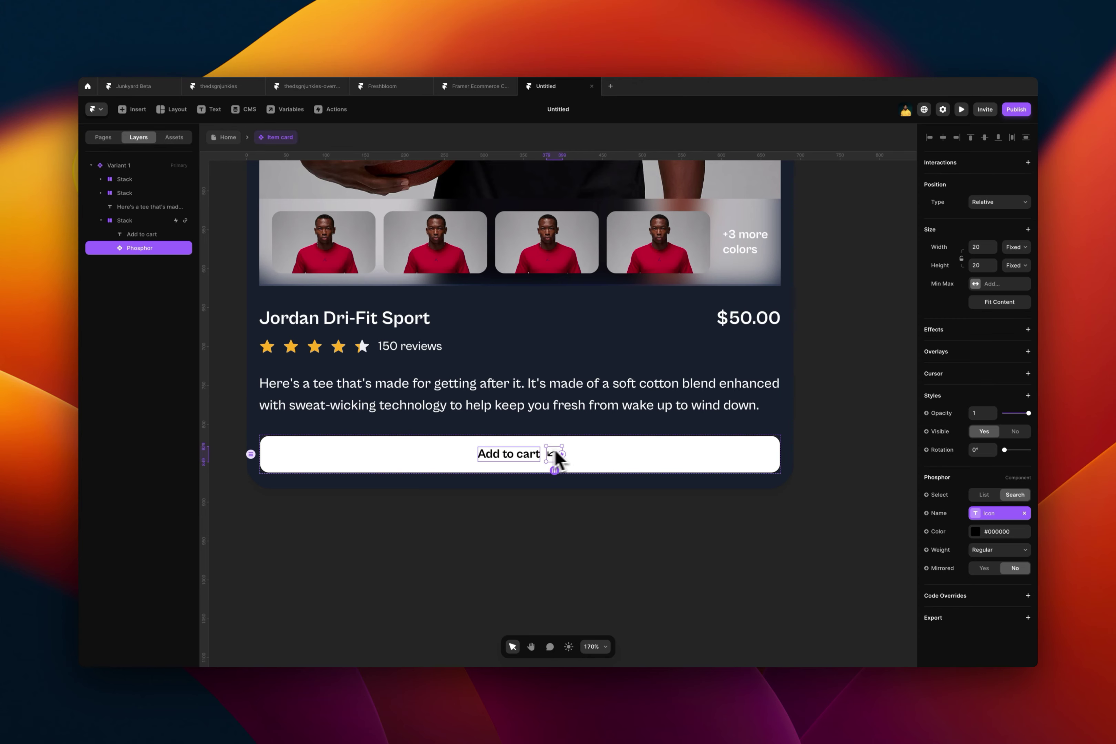
- Create a New Tab variable from the Add to cart button's link
left_click(595, 449)
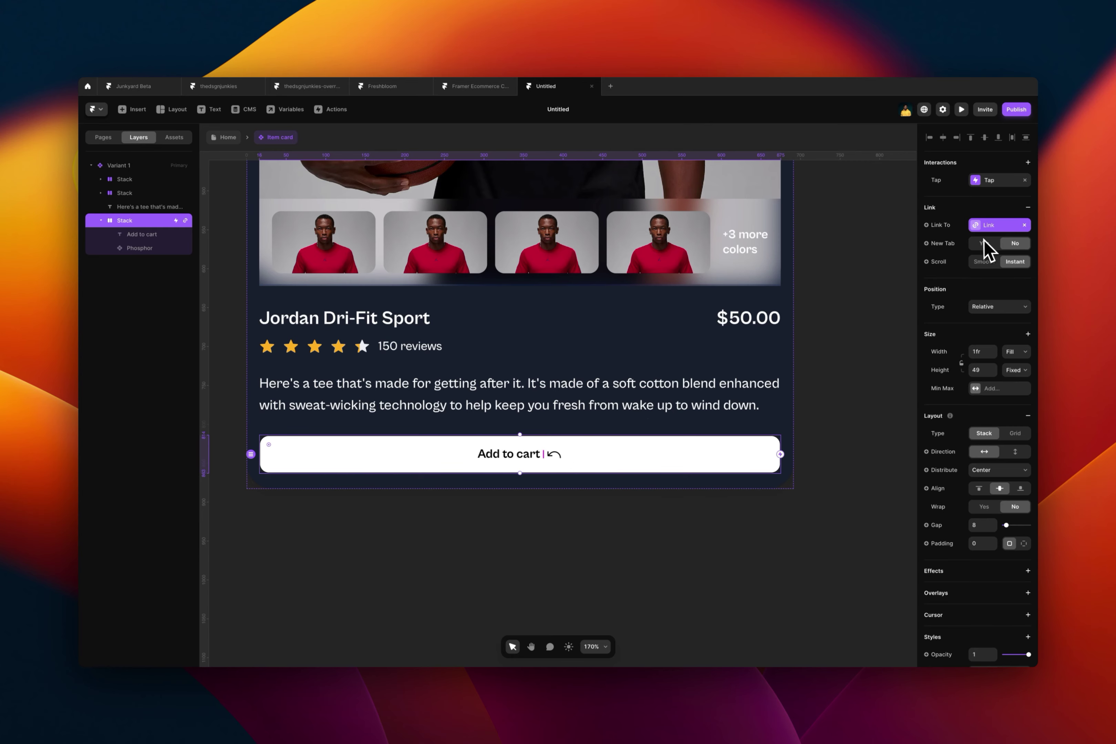
left_click(554, 454)
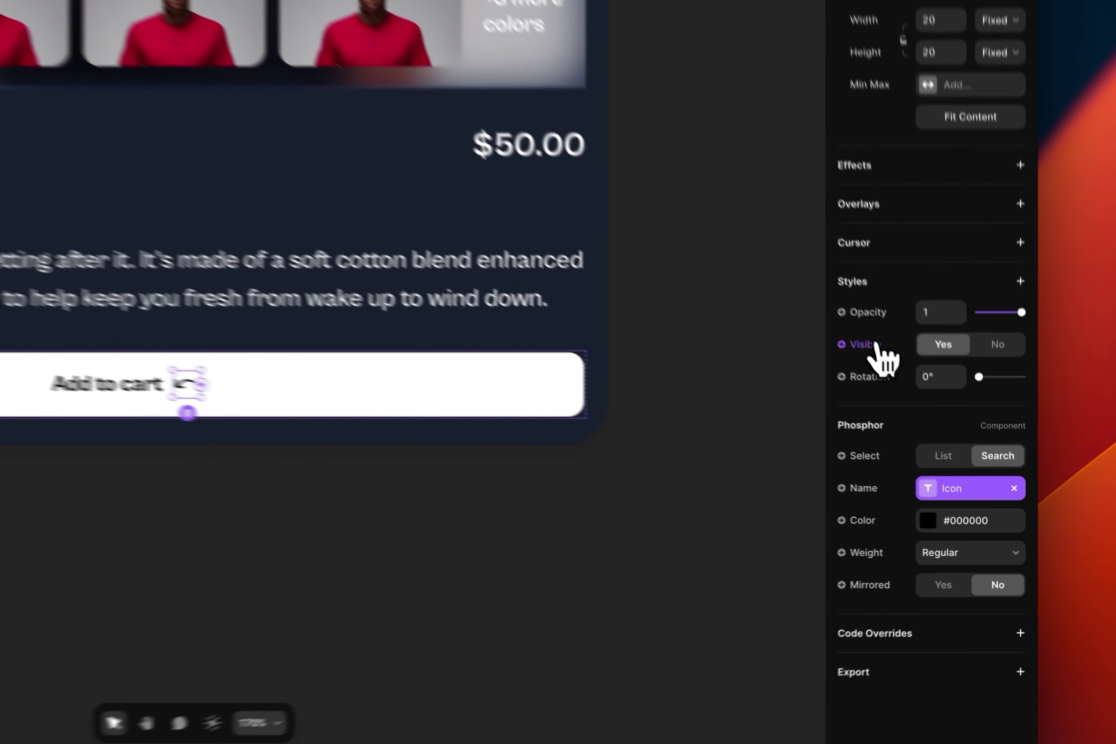
left_click(944, 431)
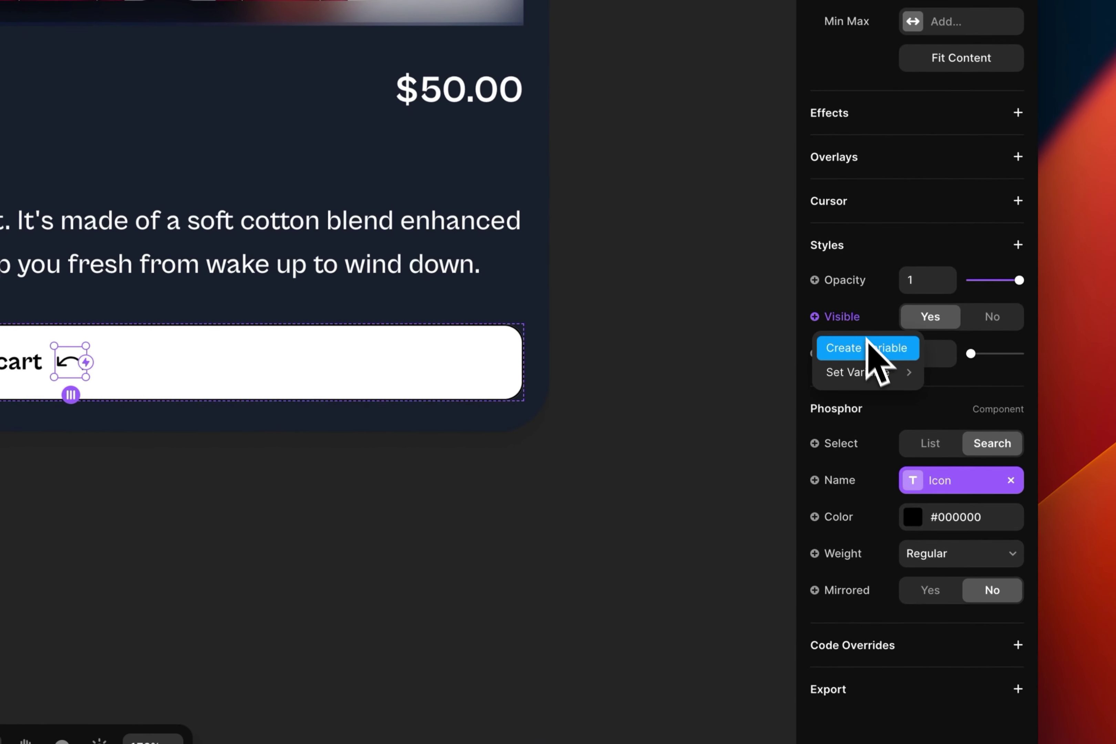
mouse_move(883, 374)
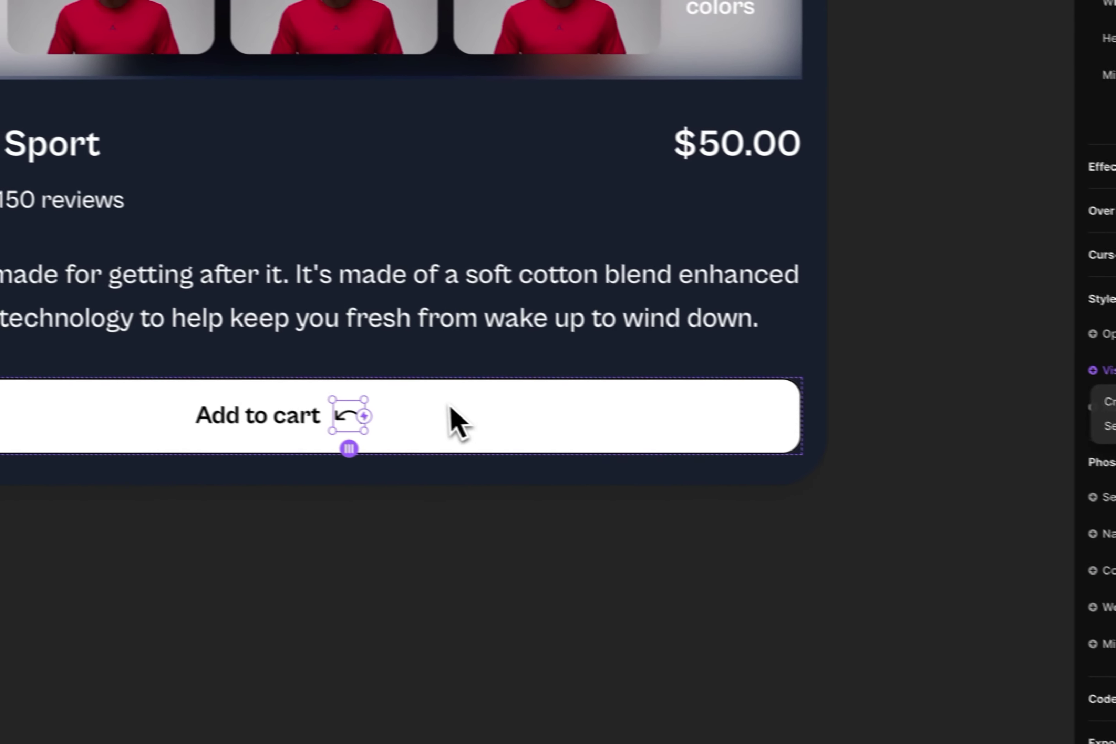
left_click(423, 434)
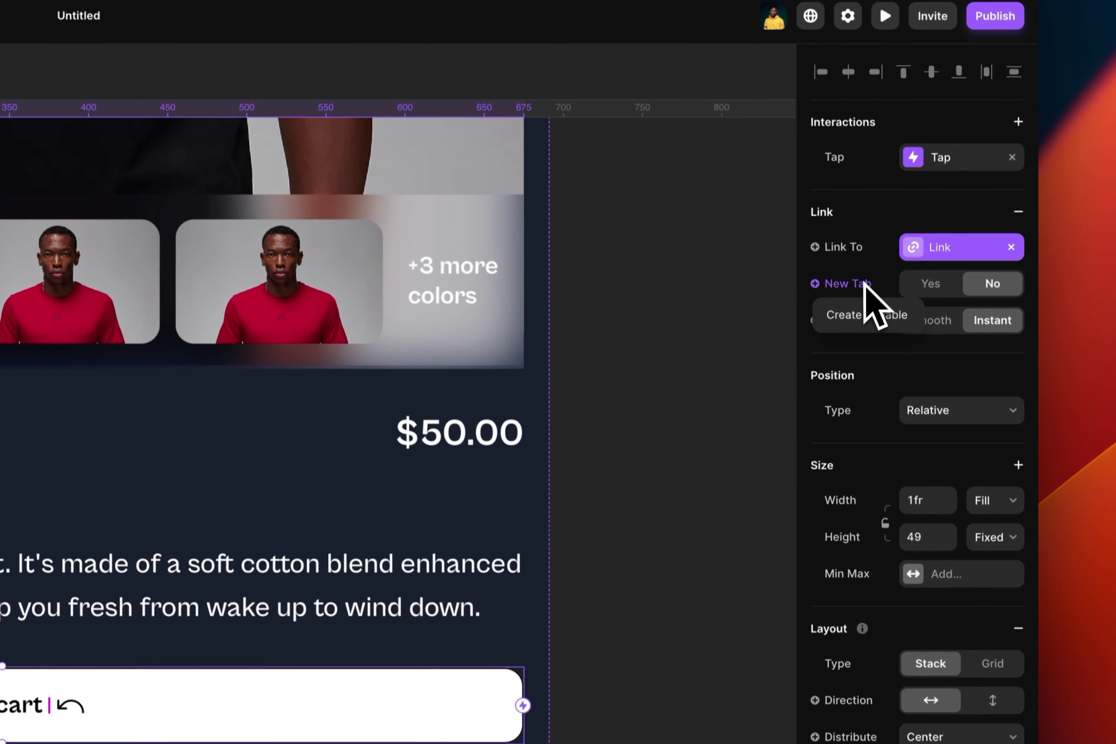
left_click(865, 317)
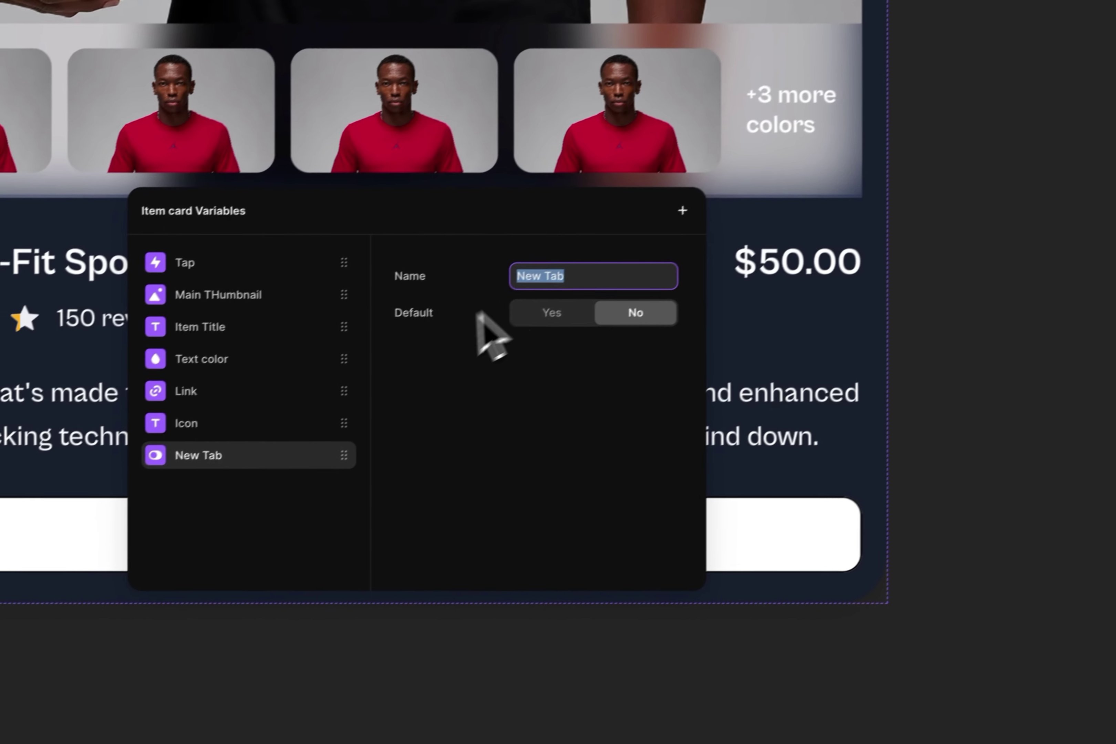
left_click(802, 273)
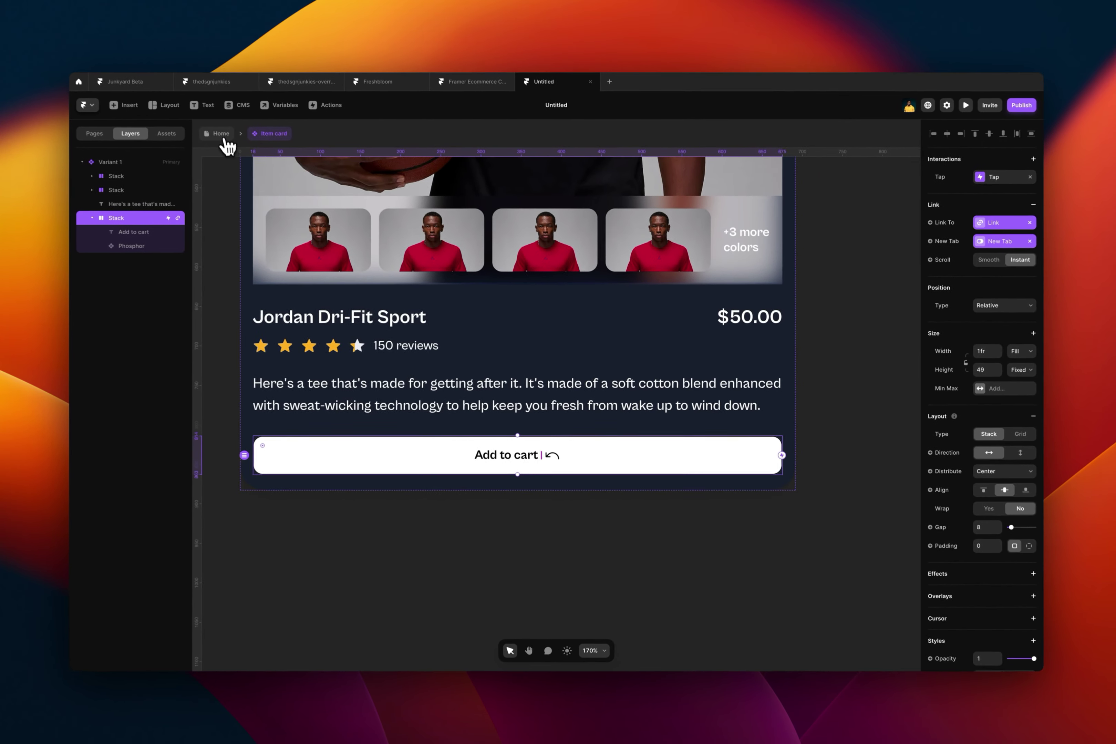
- Back on the page, toggle the first card's New Tab on and off to test it
left_click(152, 99)
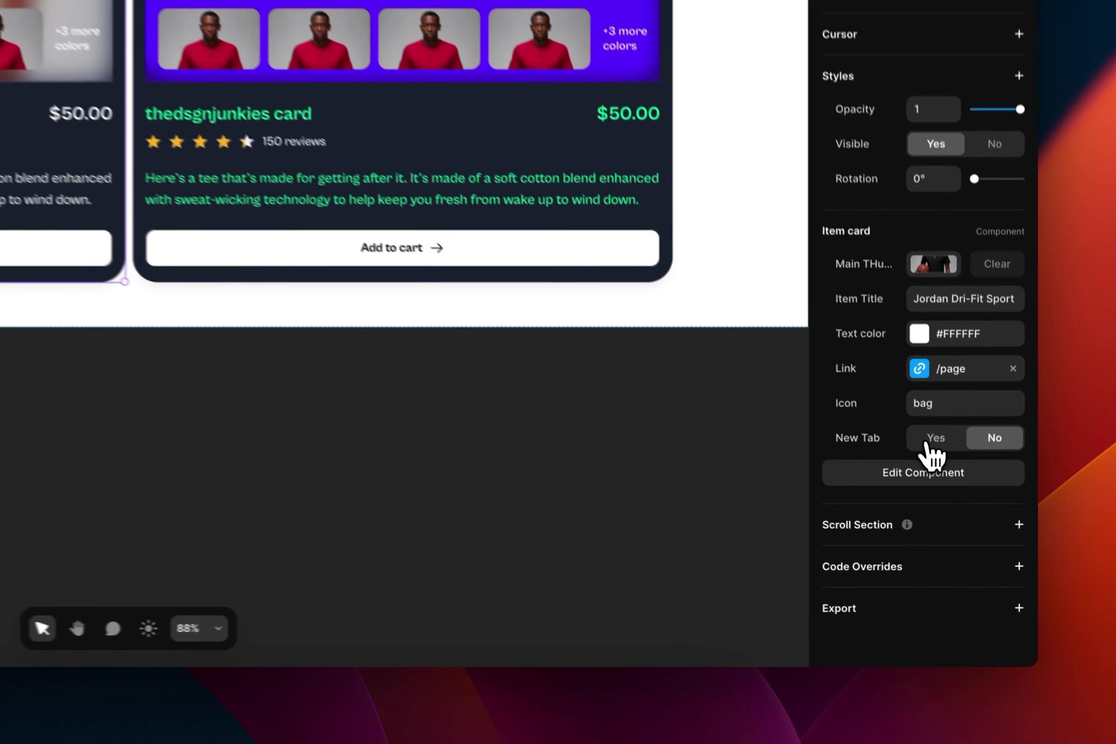
left_click(982, 547)
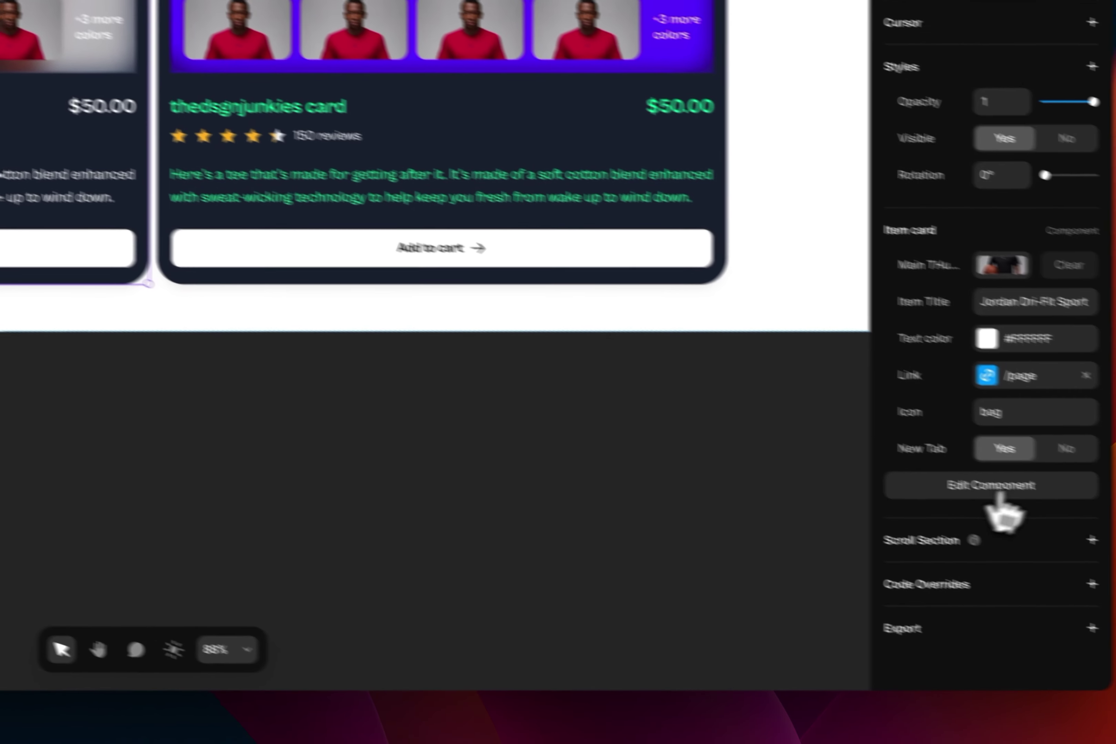
left_click(1066, 448)
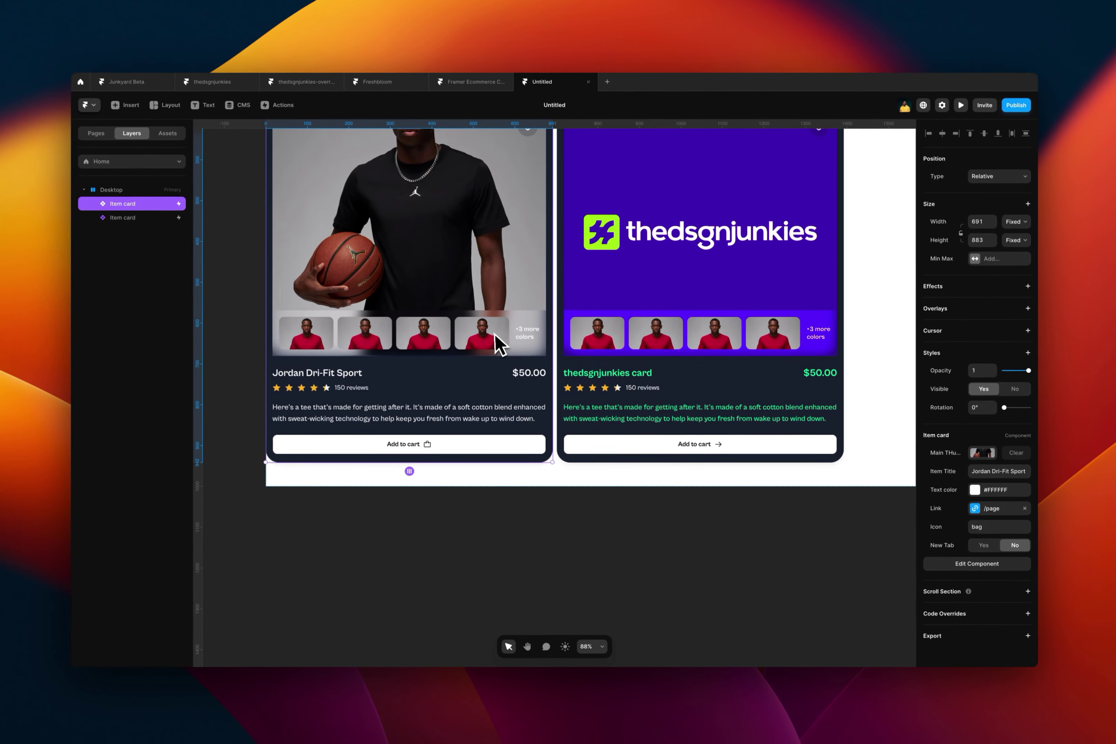
- Bind the Add to cart icon's Visible setting to the New Tab variable
double_click(506, 363)
scroll(566, 403, "down", 2)
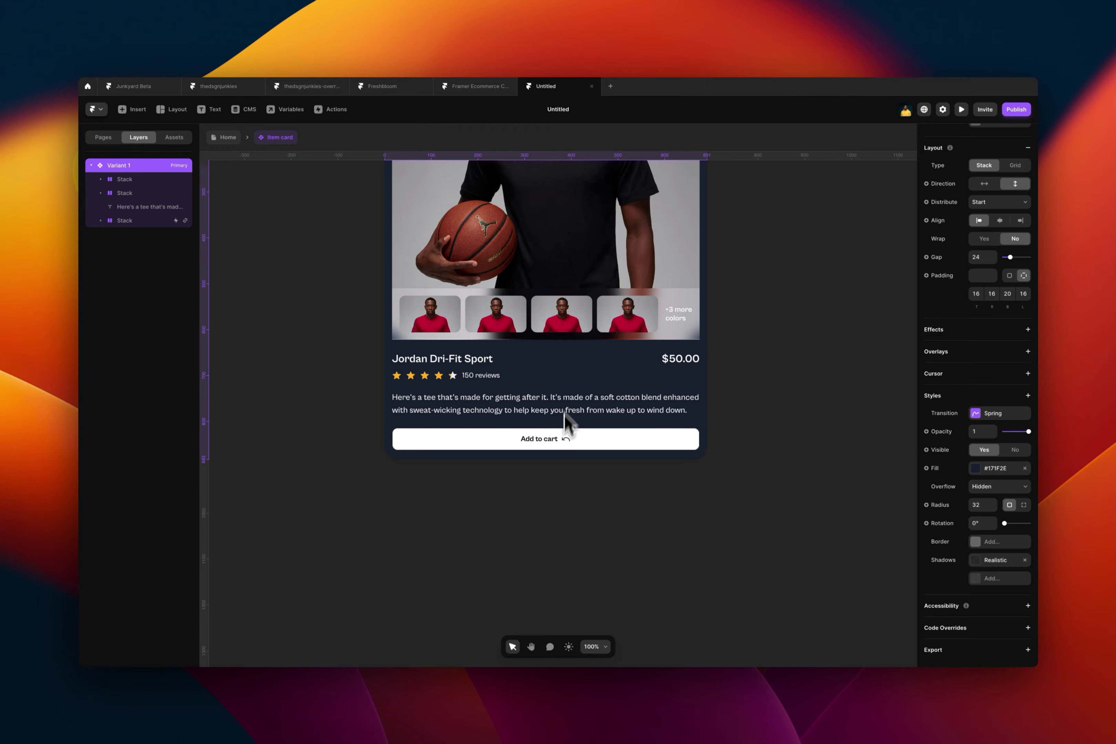
scroll(565, 431, "up", 5)
double_click(582, 425)
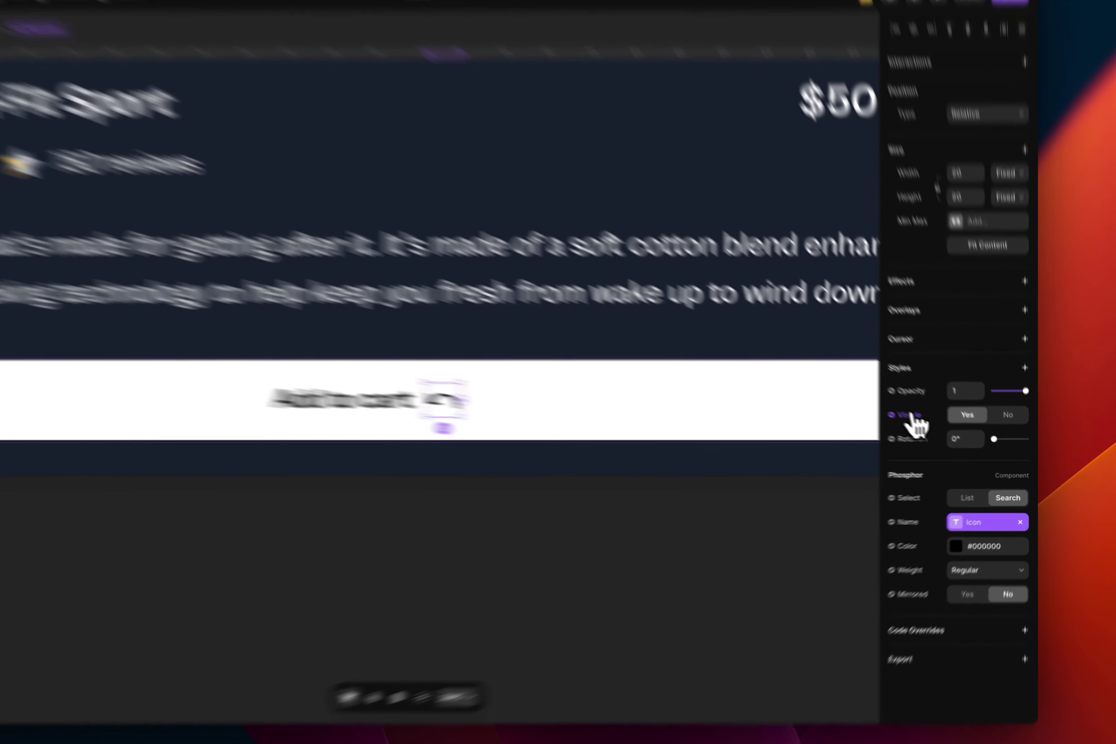
left_click(938, 431)
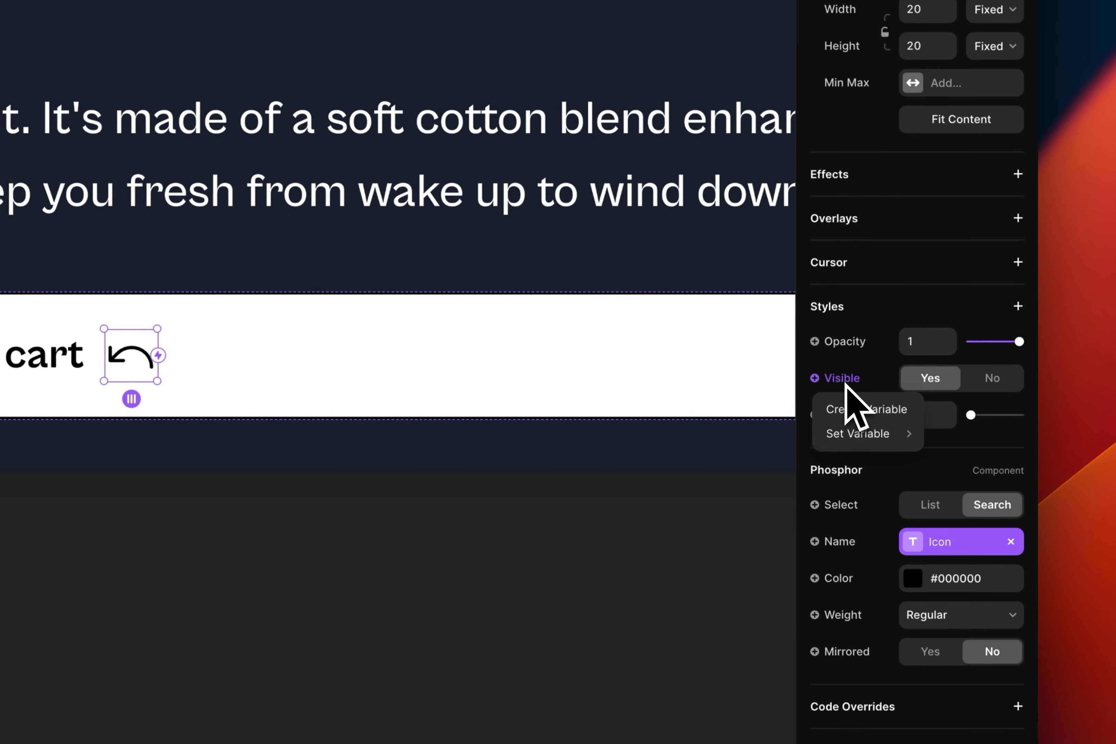
mouse_move(868, 425)
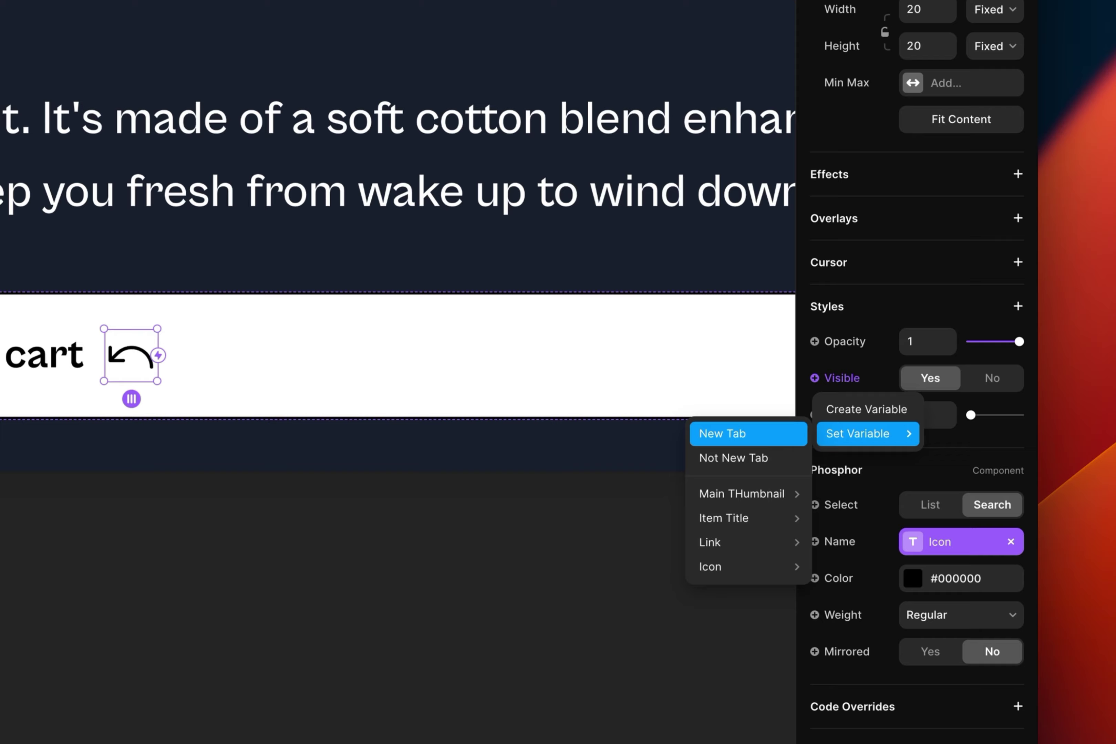
left_click(762, 437)
scroll(428, 372, "down", 3)
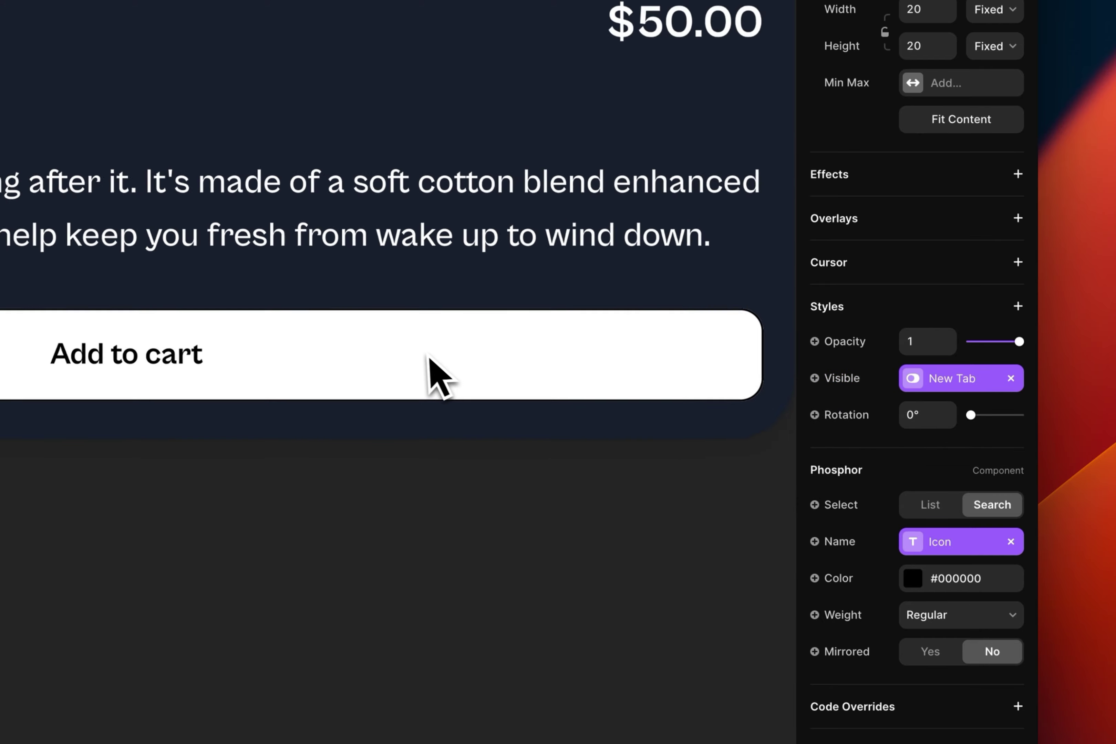
left_click(444, 358)
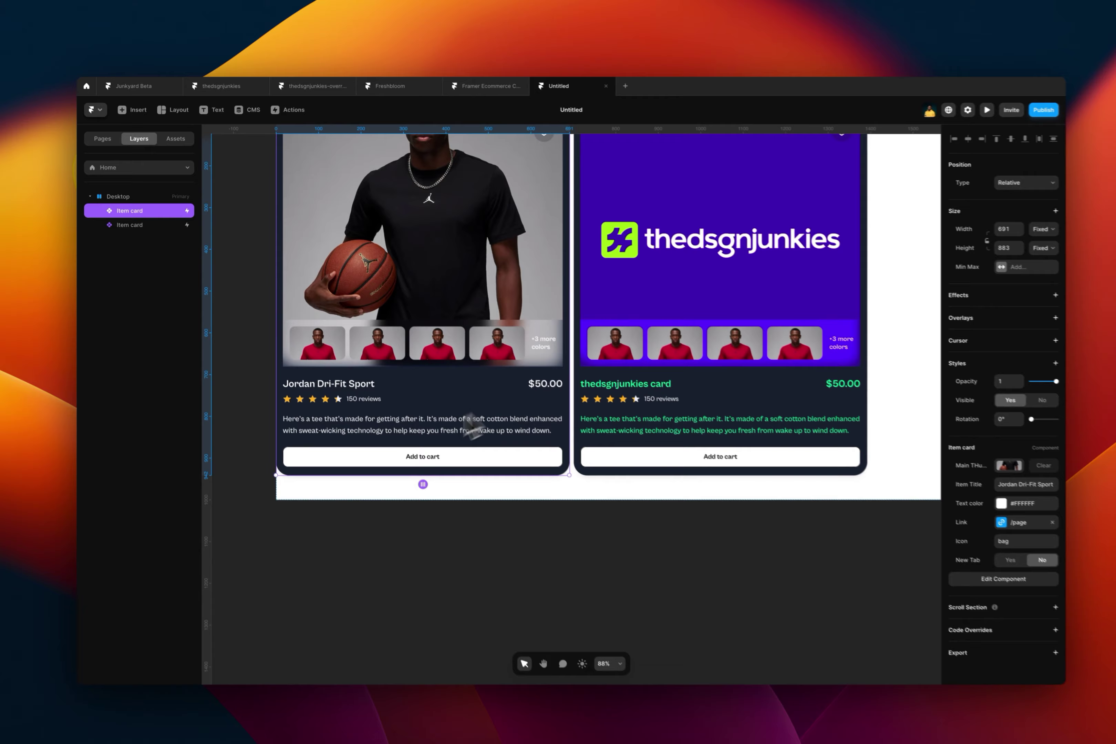
scroll(481, 554, "up", 5)
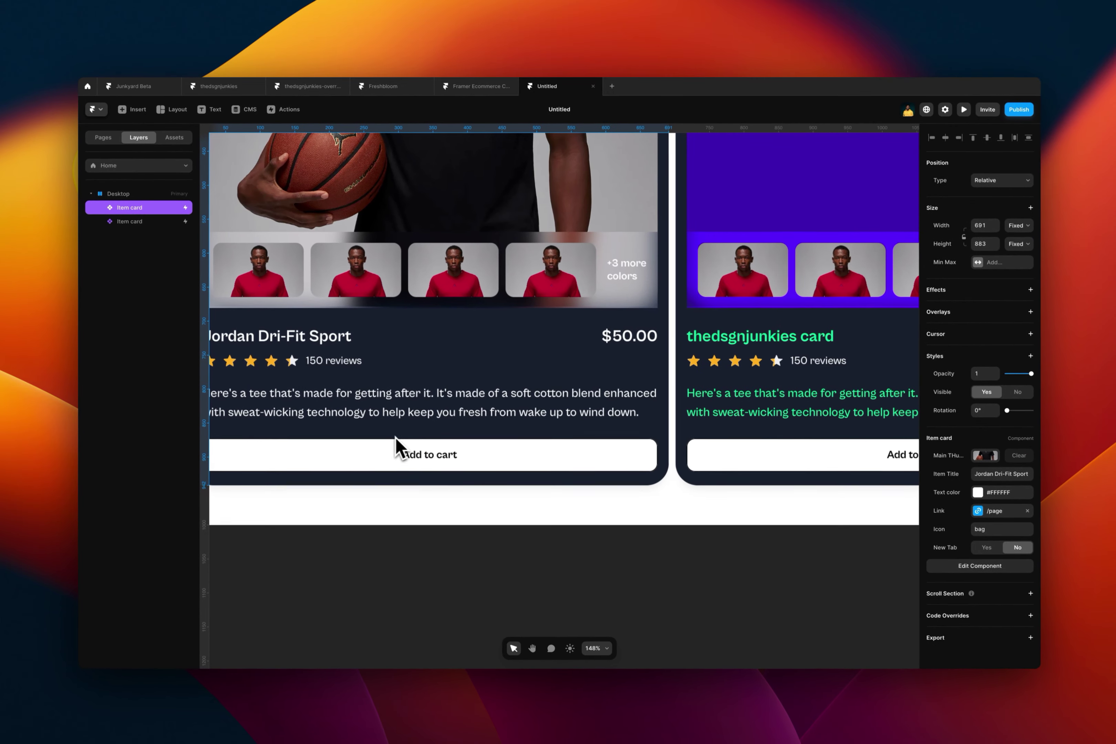
scroll(613, 568, "down", 2)
scroll(503, 454, "down", 3)
left_click(725, 456)
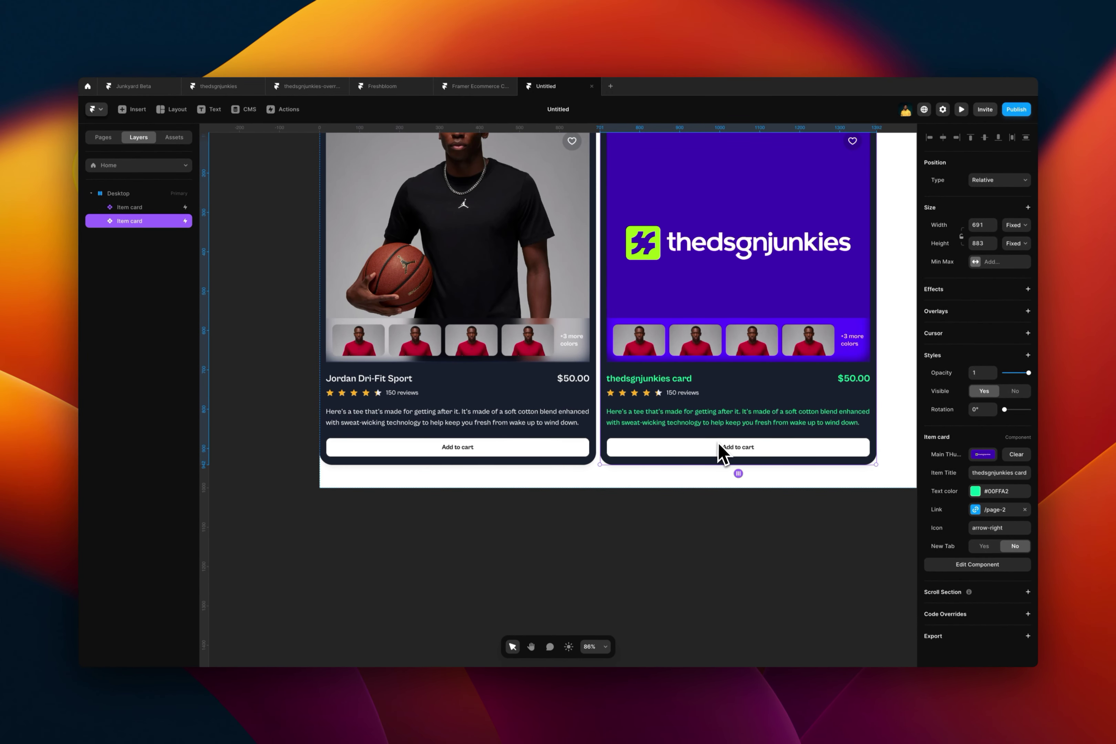
scroll(730, 465, "up", 5)
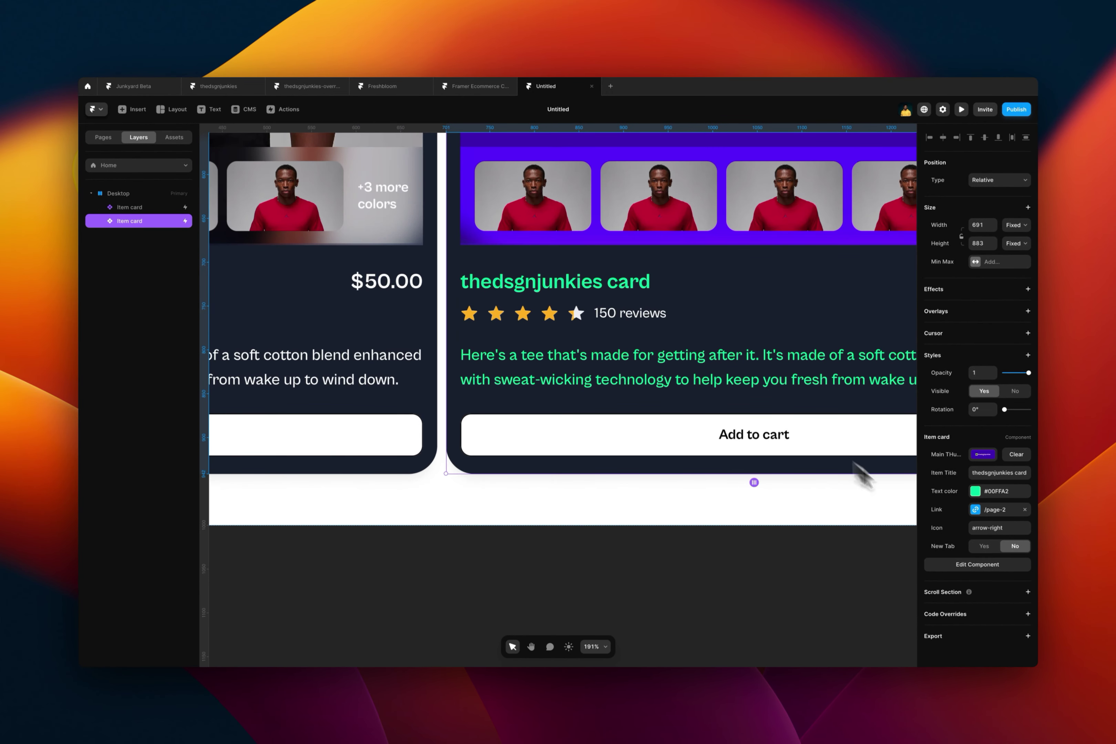
left_click(984, 547)
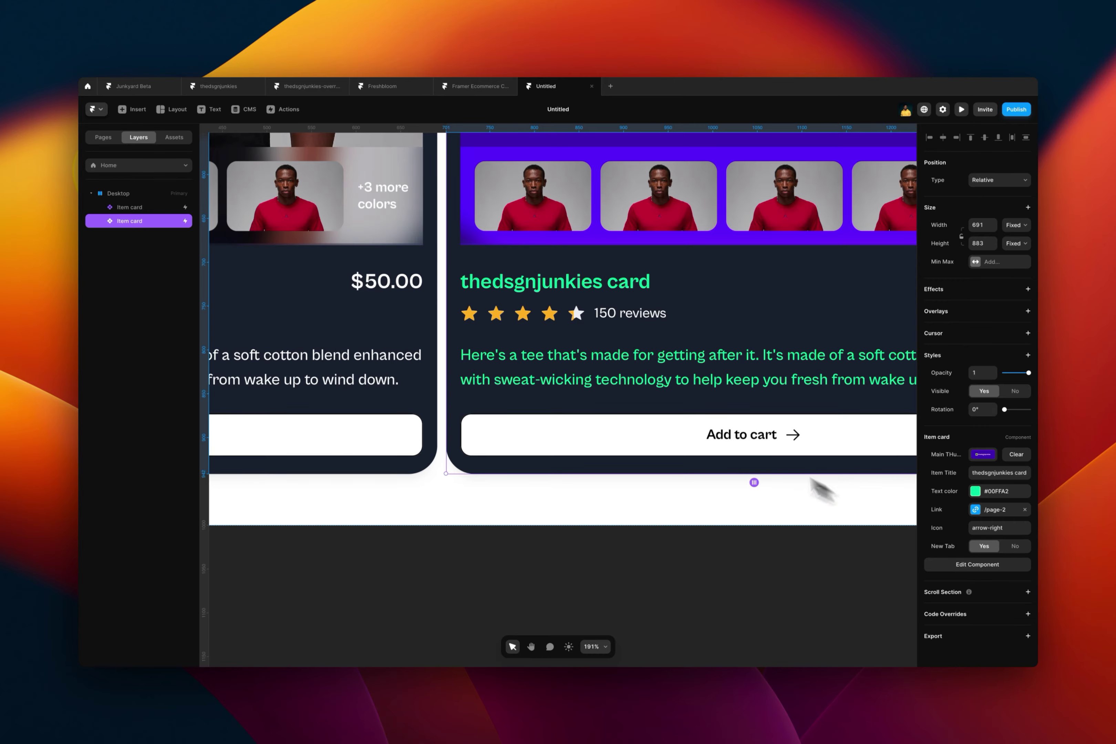
scroll(768, 461, "down", 3)
scroll(735, 434, "up", 4)
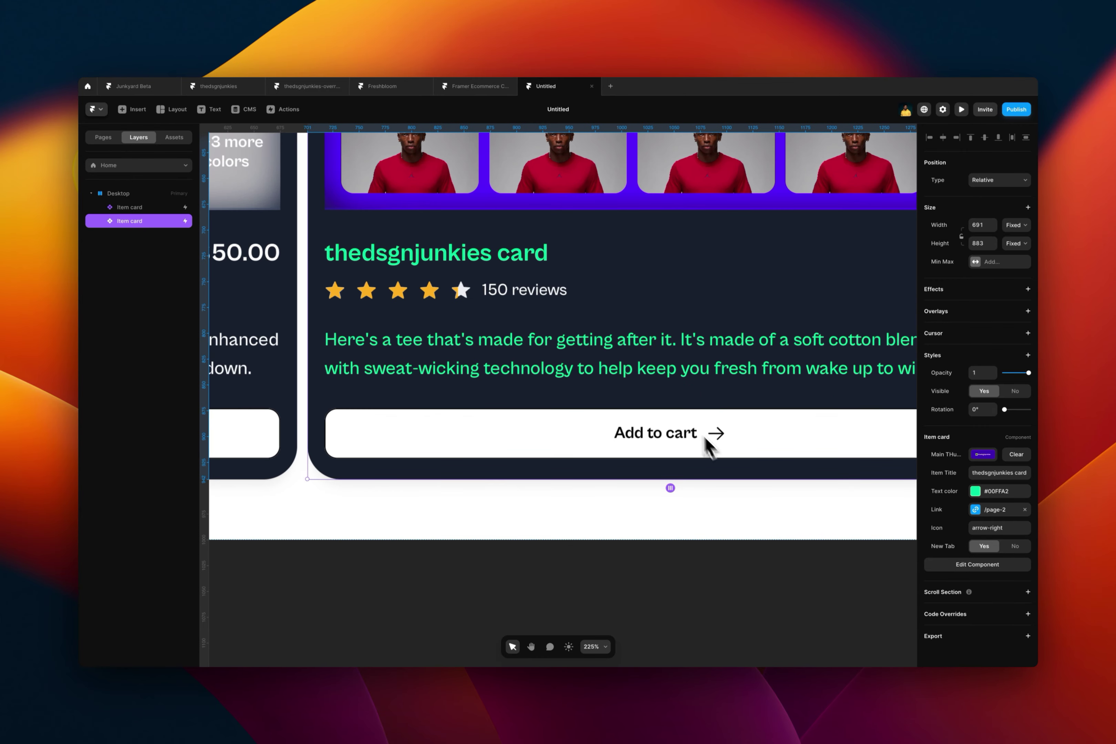
scroll(723, 439, "down", 2)
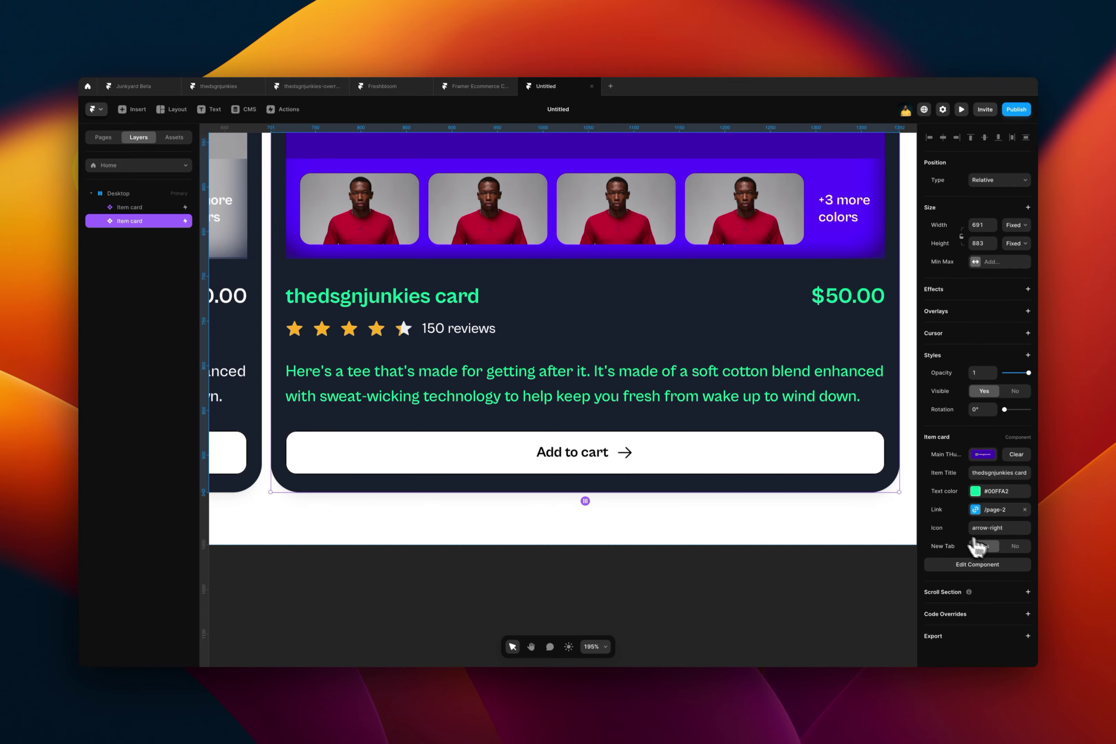
left_click(1015, 548)
scroll(612, 447, "down", 3)
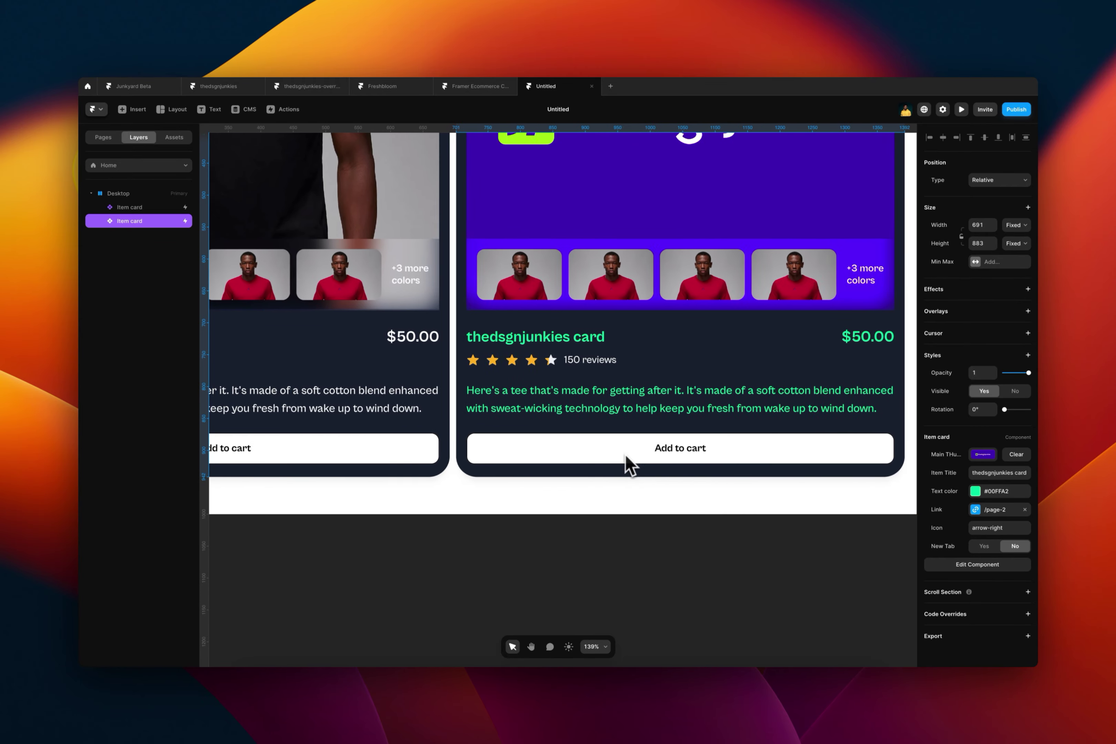
scroll(449, 435, "left", 5)
- Inside the Item card, select Variant 1 and review its stack layout, gap and padding
double_click(508, 398)
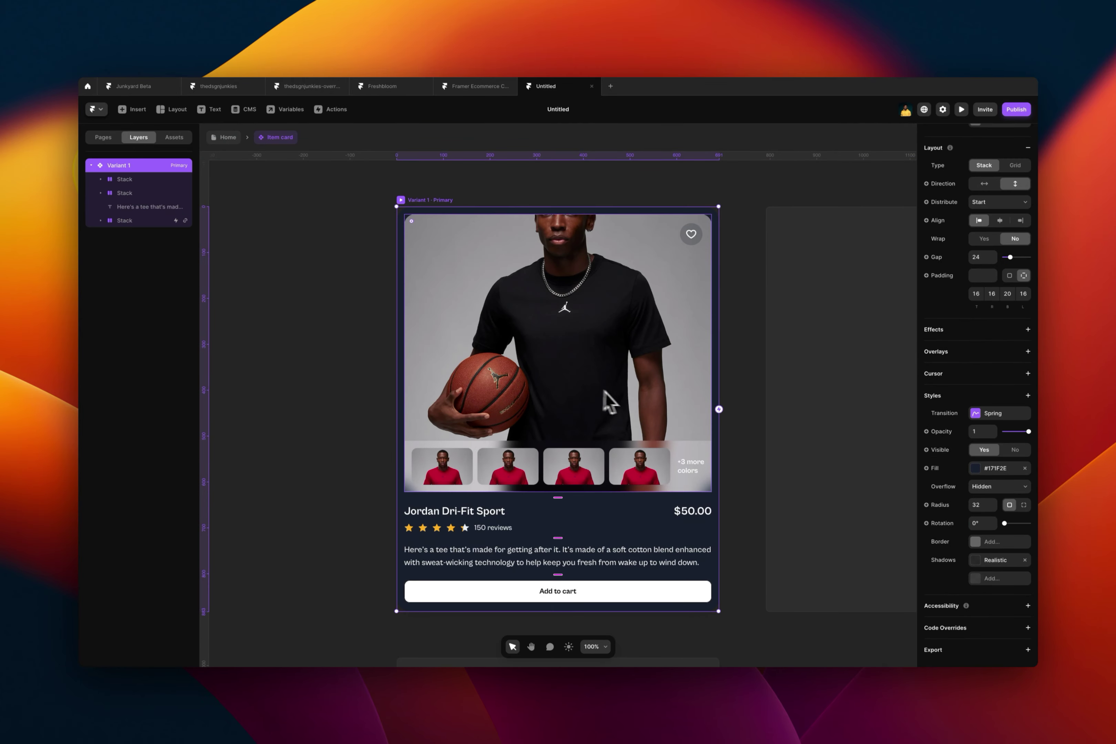
scroll(701, 434, "down", 3)
left_click(588, 490)
scroll(591, 480, "up", 4)
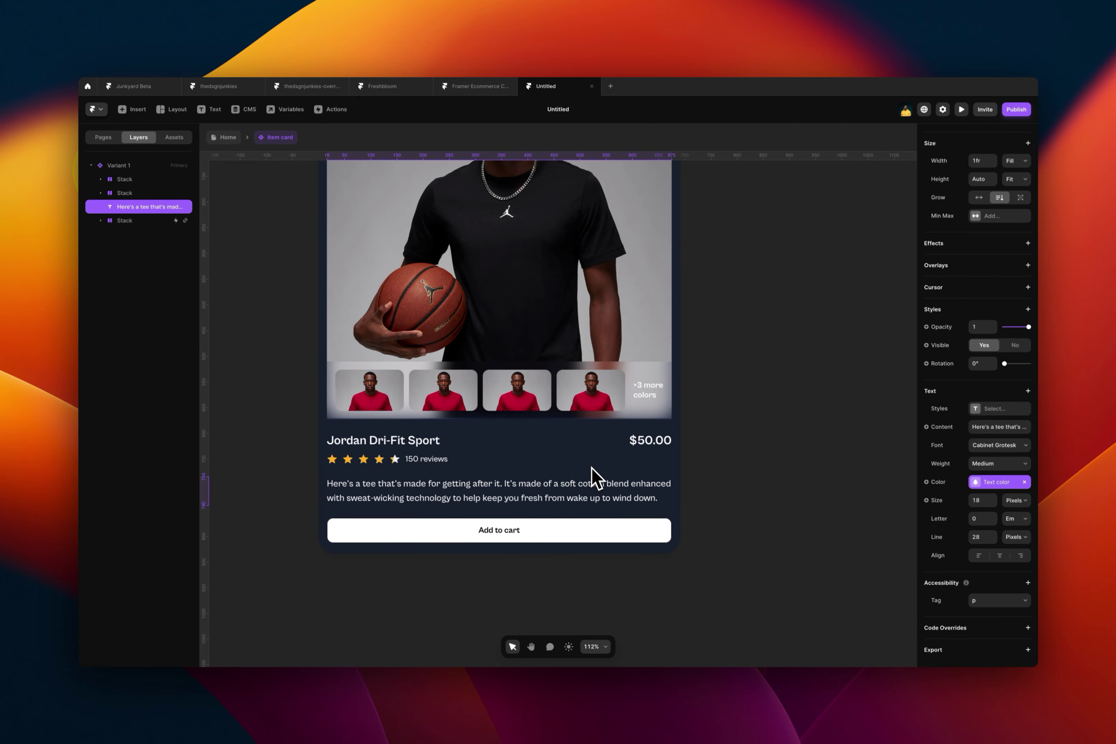
scroll(508, 355, "down", 3)
left_click(421, 235)
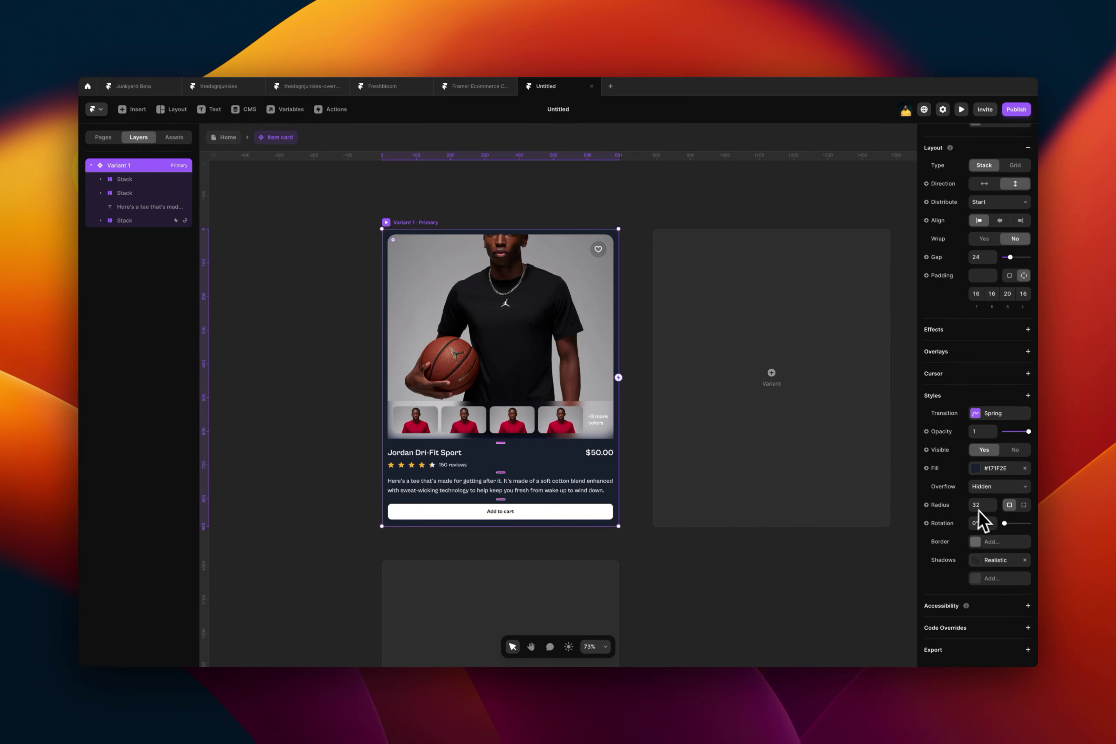
scroll(965, 456, "up", 5)
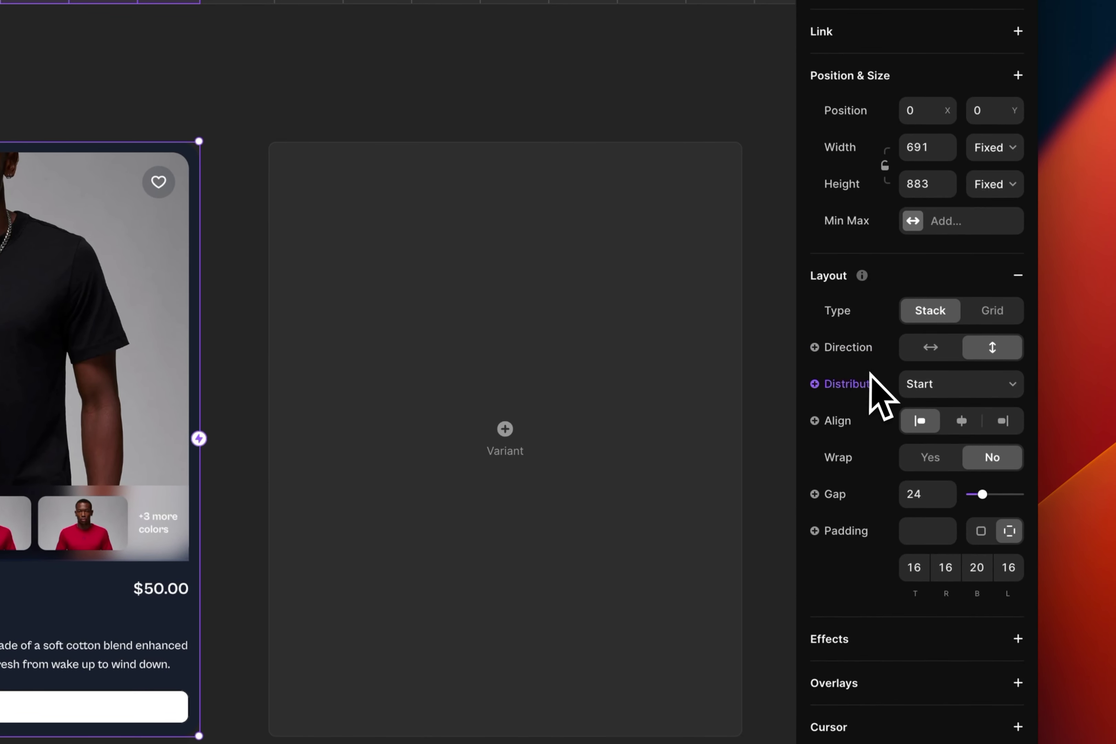
scroll(870, 377, "down", 1)
scroll(871, 372, "down", 1)
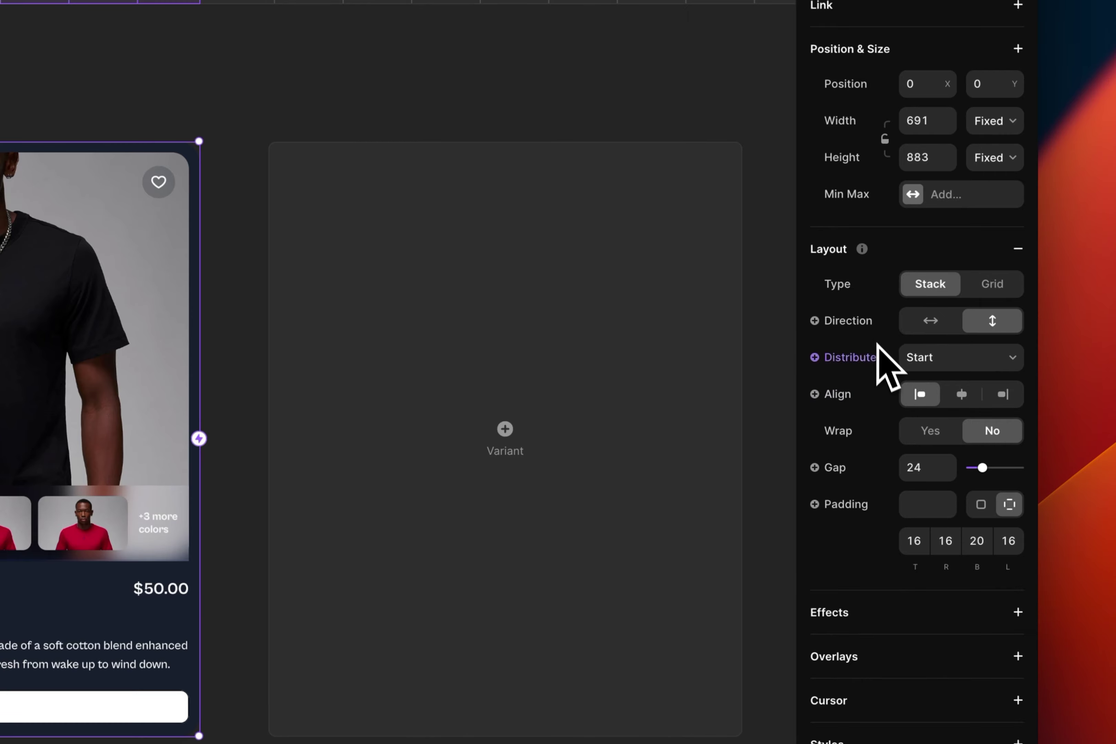
scroll(868, 372, "down", 1)
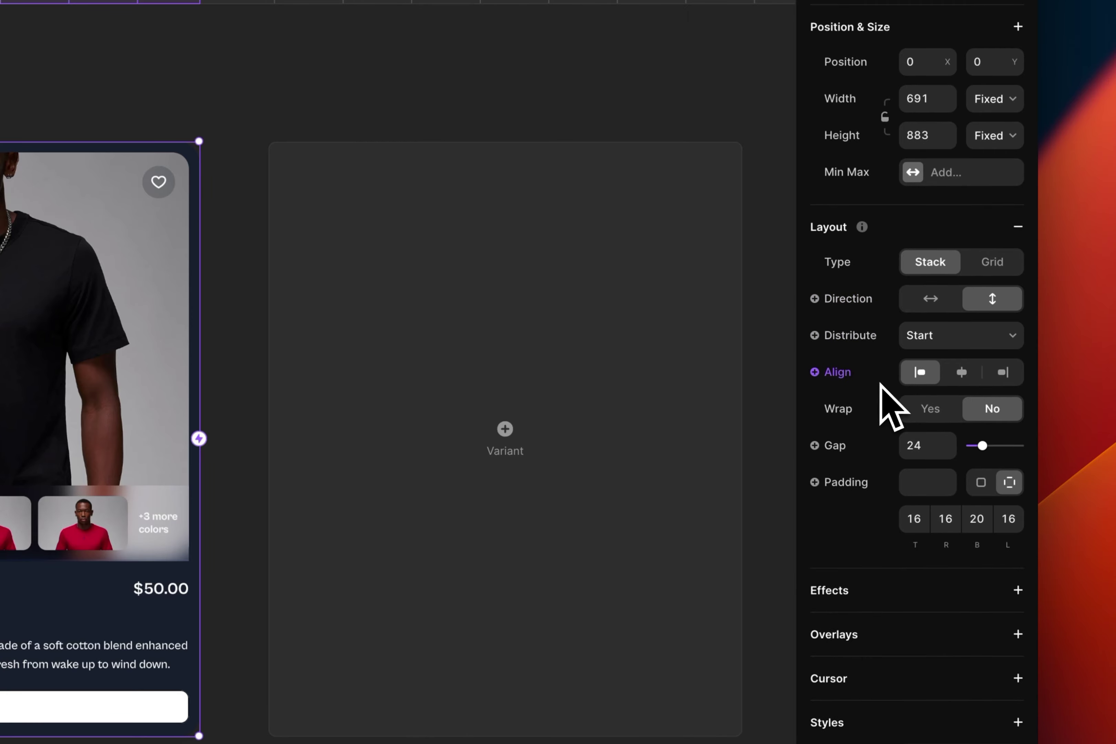